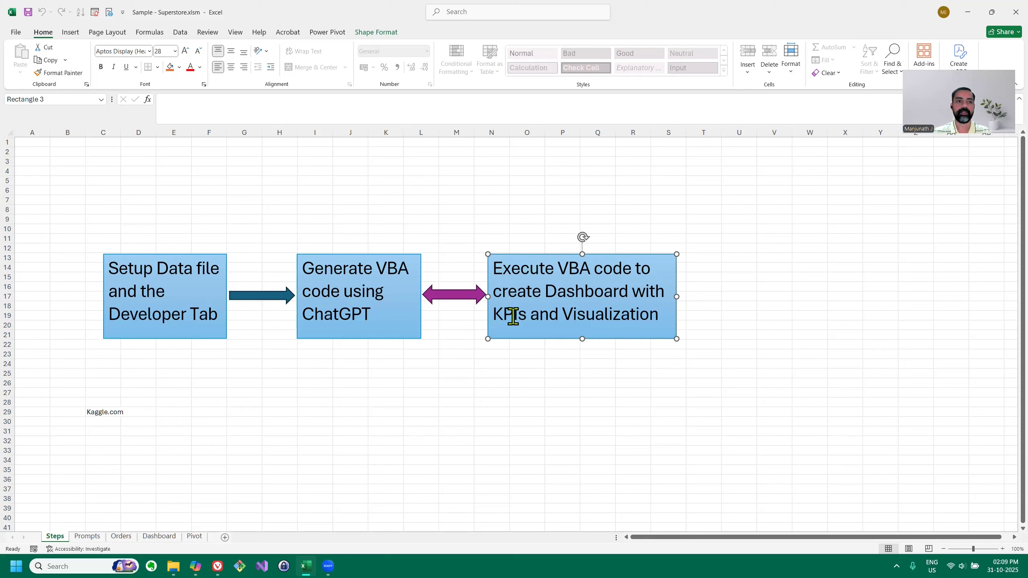
pyautogui.click(187, 294)
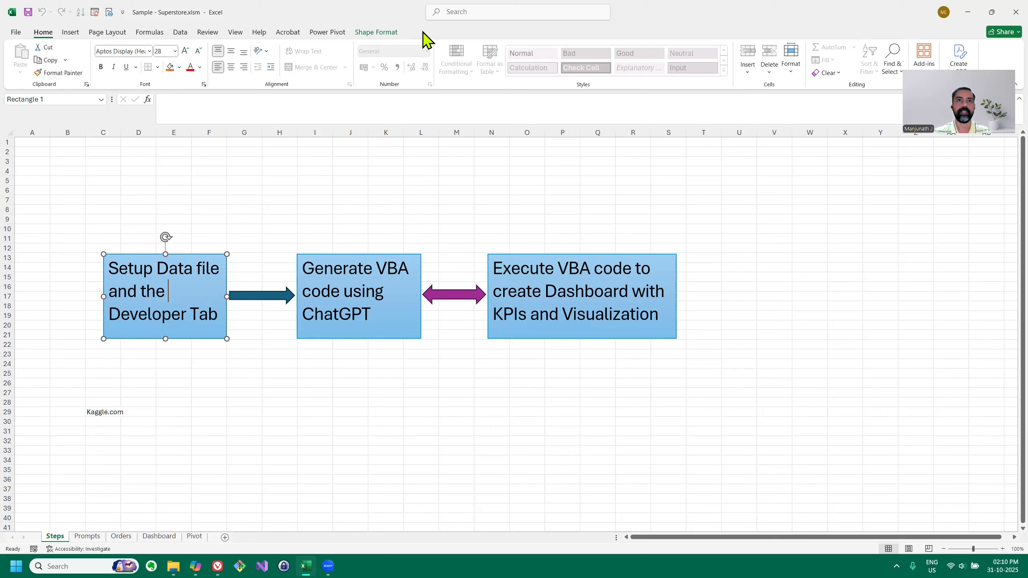
pyautogui.click(311, 193)
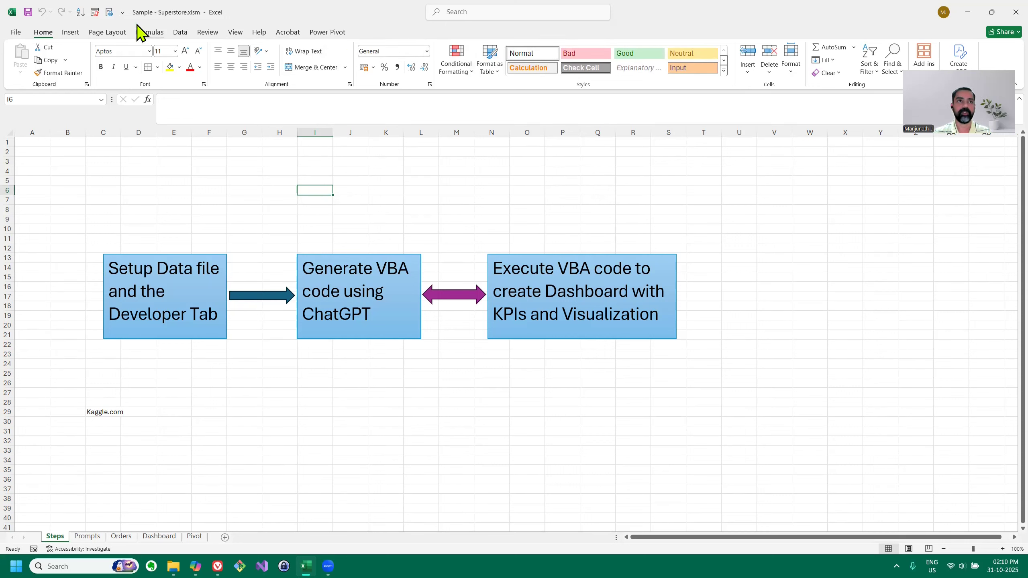
# Enable the Developer tab in Excel's ribbon customization options and apply the change.
pyautogui.click(123, 12)
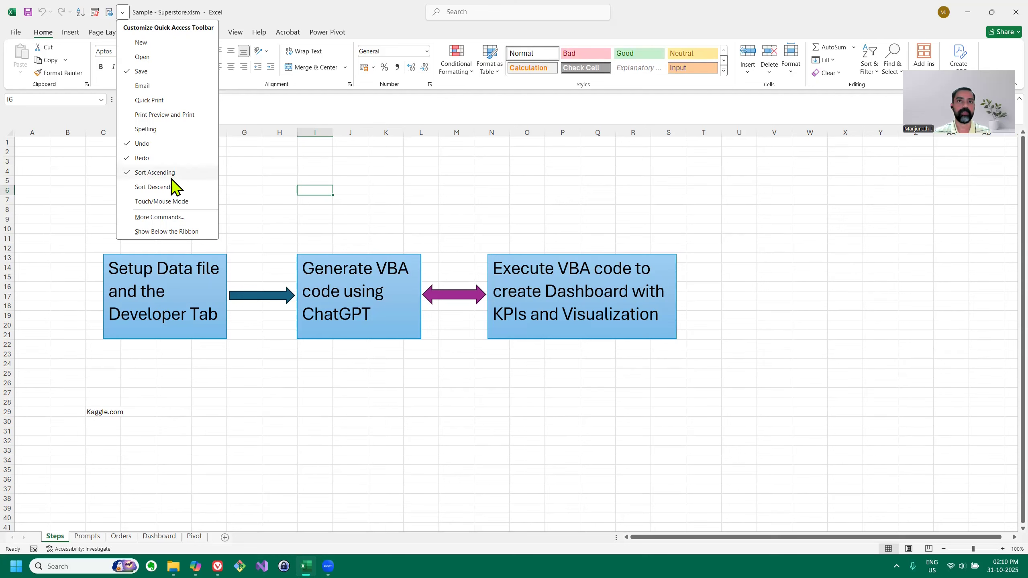
pyautogui.click(175, 222)
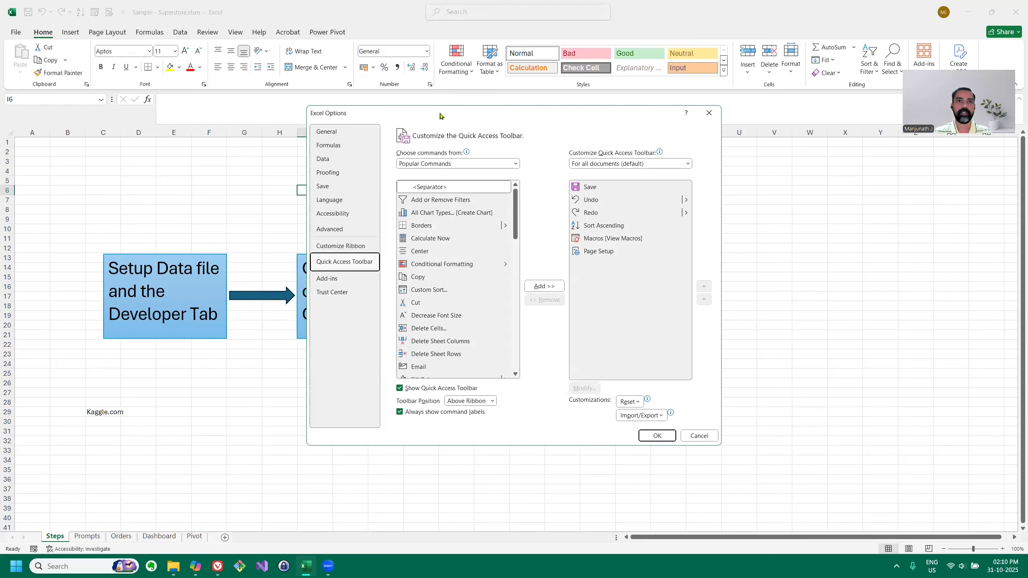
pyautogui.moveTo(440, 116); pyautogui.dragTo(317, 61)
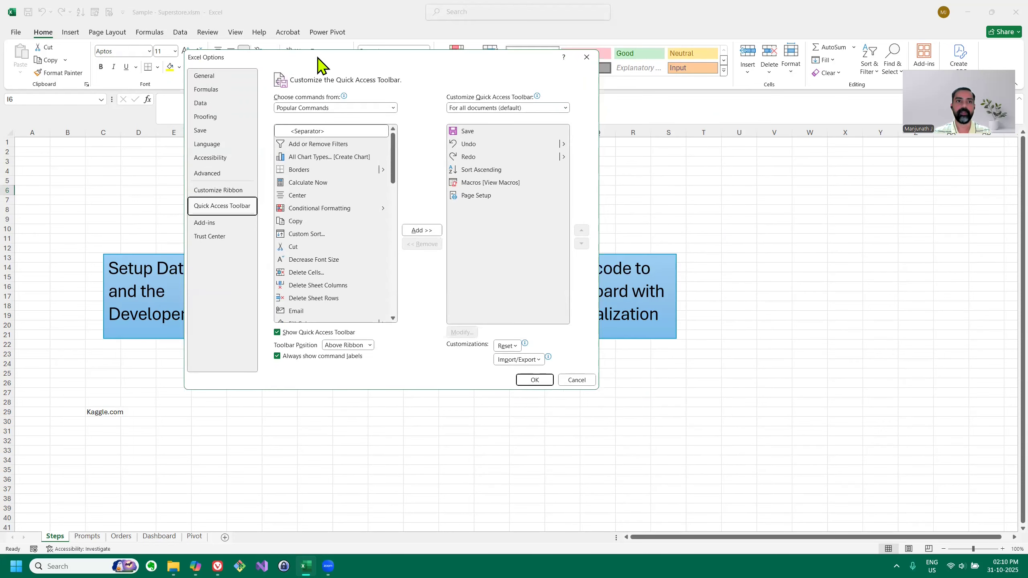
pyautogui.click(222, 189)
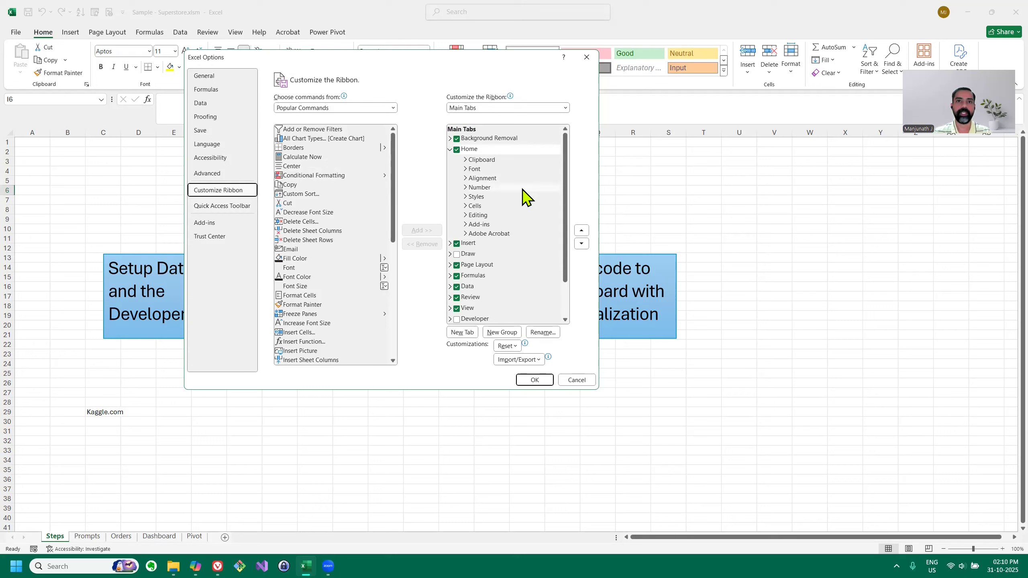
pyautogui.scroll(-2, 523, 197)
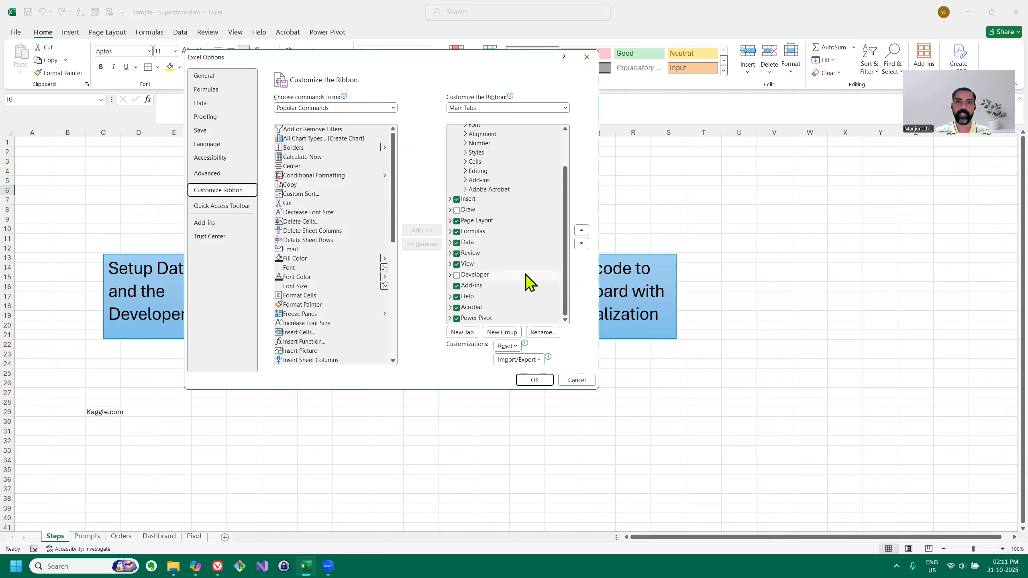
pyautogui.click(393, 108)
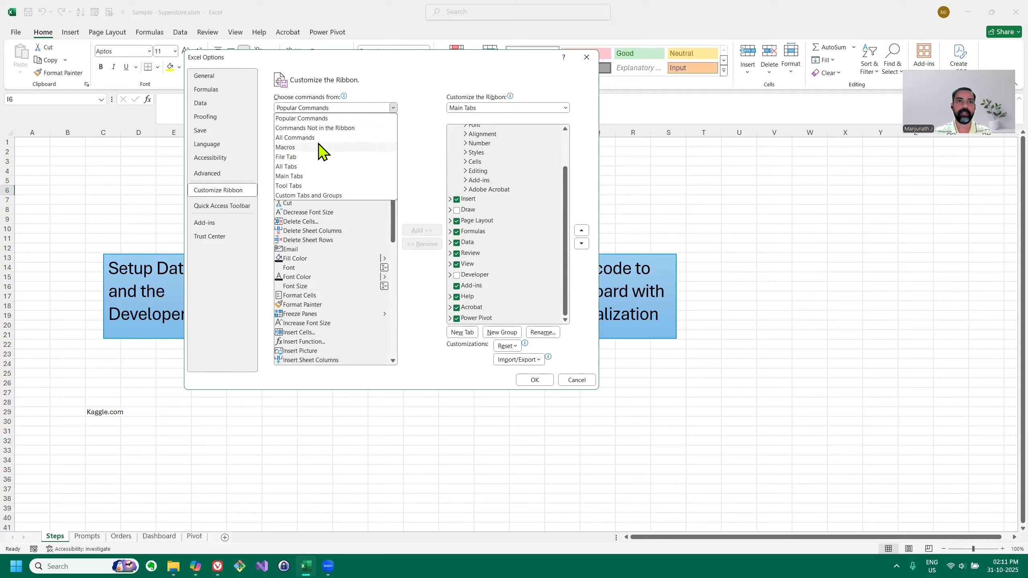
pyautogui.click(295, 166)
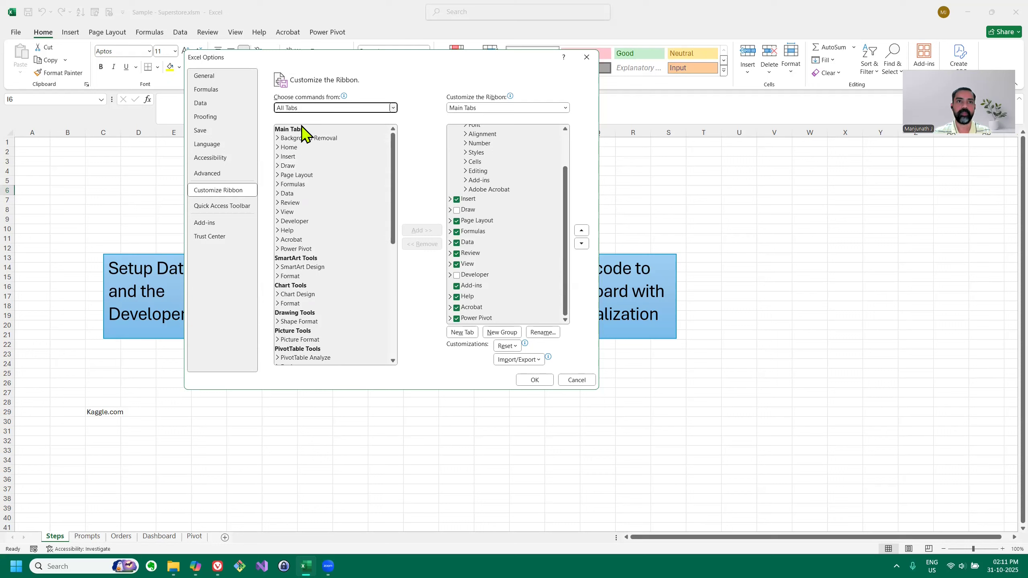
pyautogui.click(300, 222)
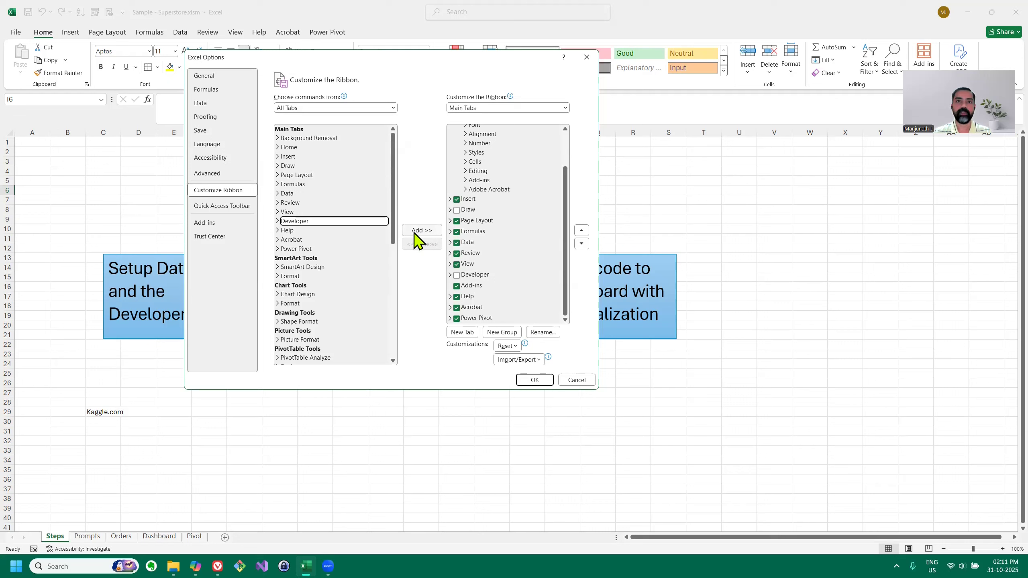
pyautogui.click(457, 276)
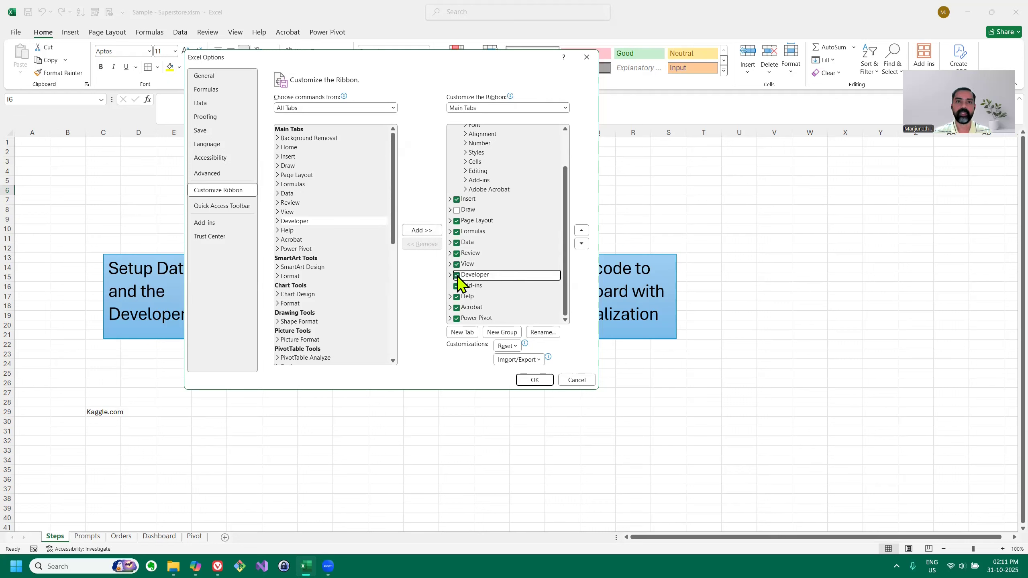
pyautogui.click(539, 379)
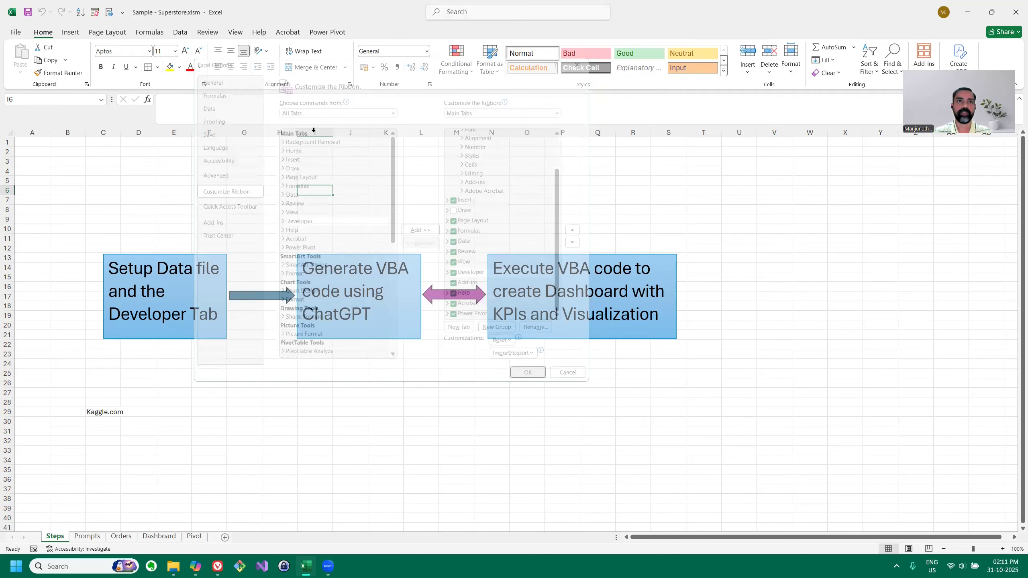
# Examine the form controls offered by the Developer tools, including the Button control.
pyautogui.click(266, 35)
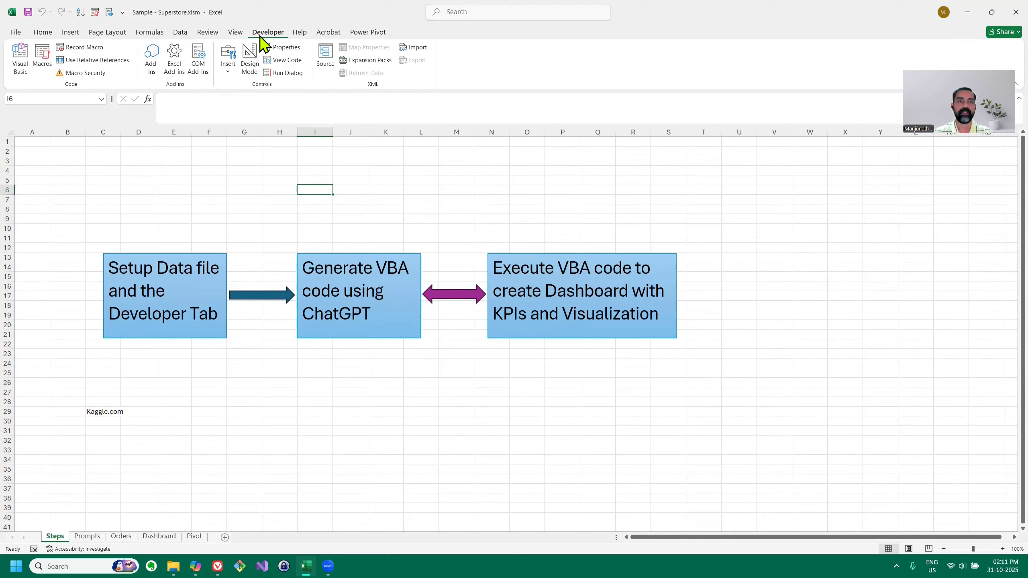
pyautogui.click(228, 76)
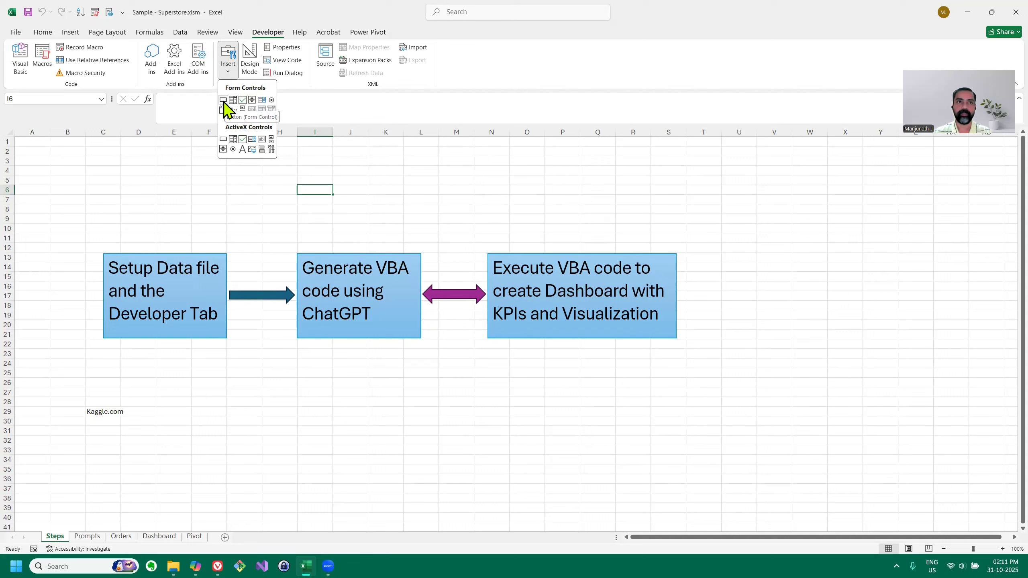
pyautogui.click(223, 101)
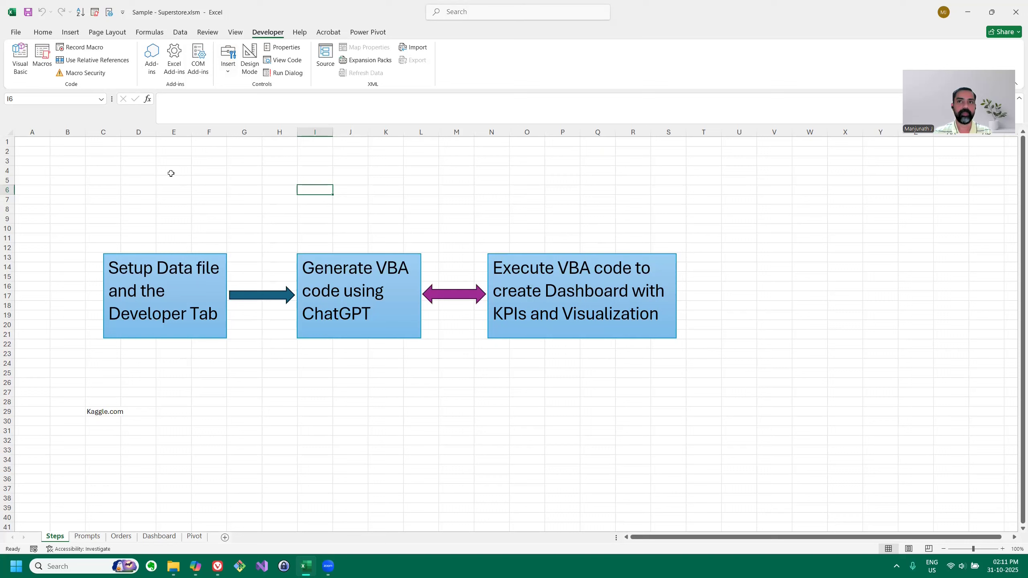
pyautogui.click(171, 173)
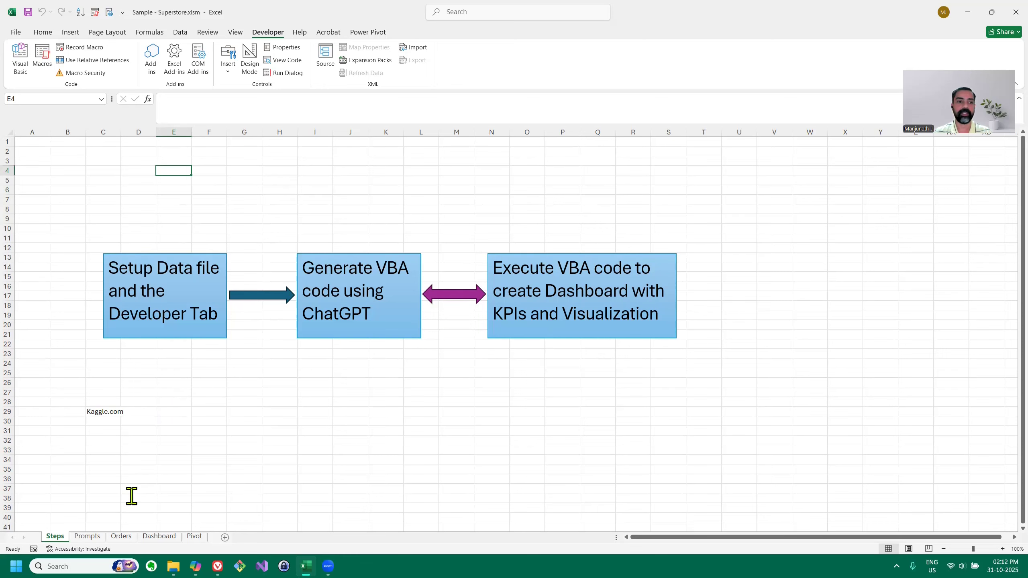
# Look at Sample - Superstore.csv and Sample - Superstore.xlsm in File Explorer's EDA with ChatGPT folder, and return to the Excel workbook.
pyautogui.click(178, 568)
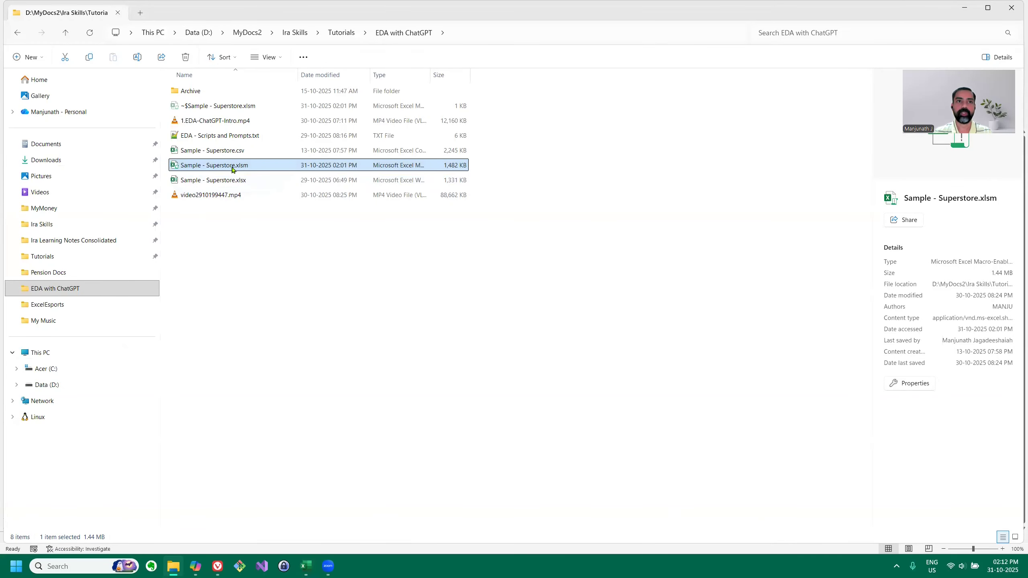
pyautogui.click(228, 153)
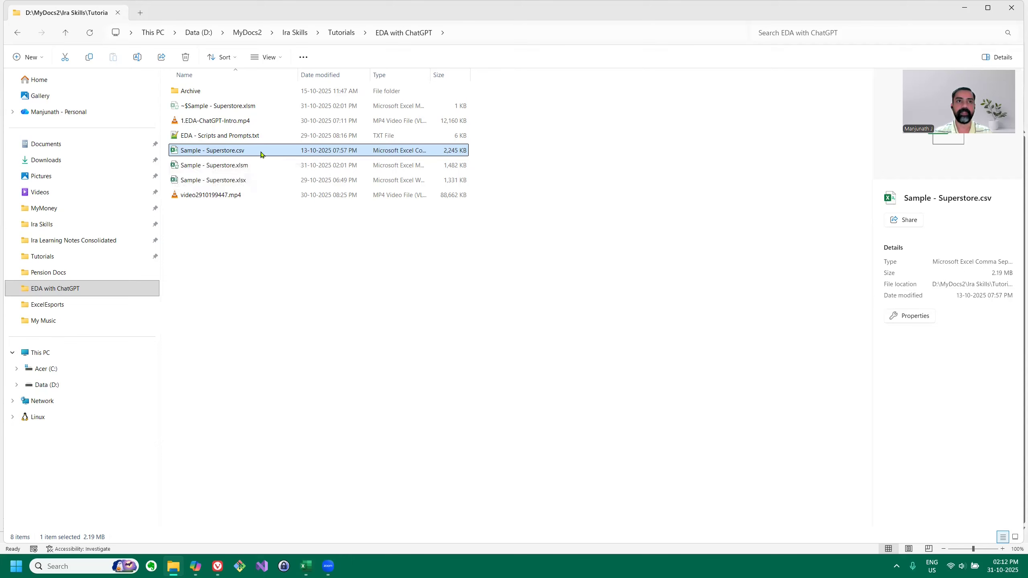
pyautogui.click(248, 168)
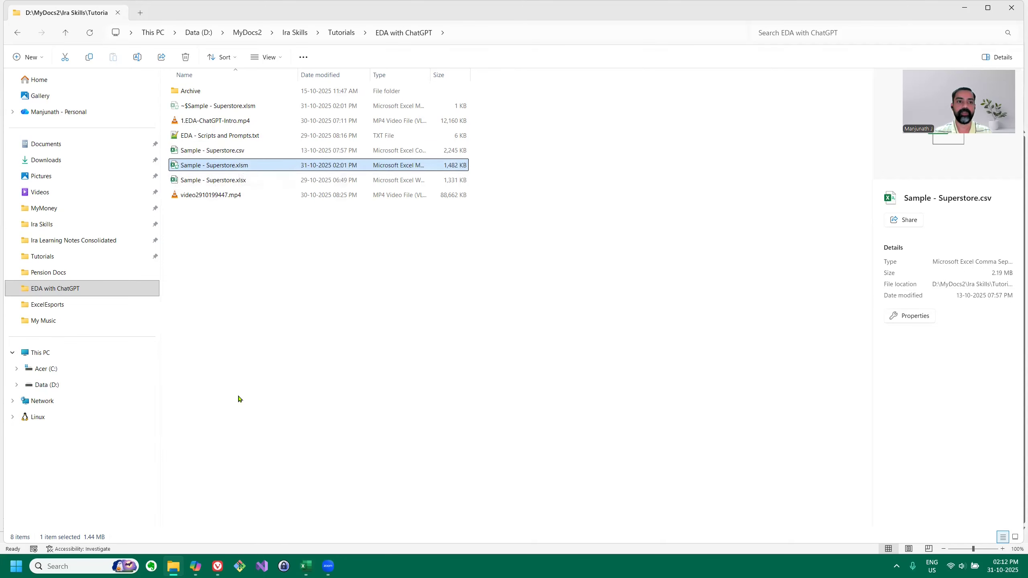
pyautogui.click(307, 547)
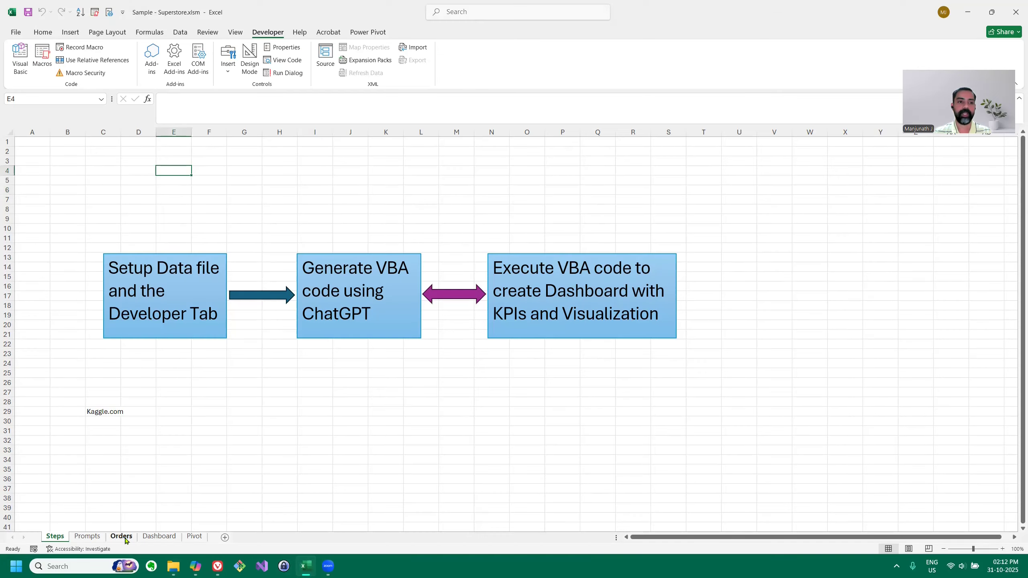
# Examine the order records and columns of the data table on the Orders sheet.
pyautogui.click(120, 536)
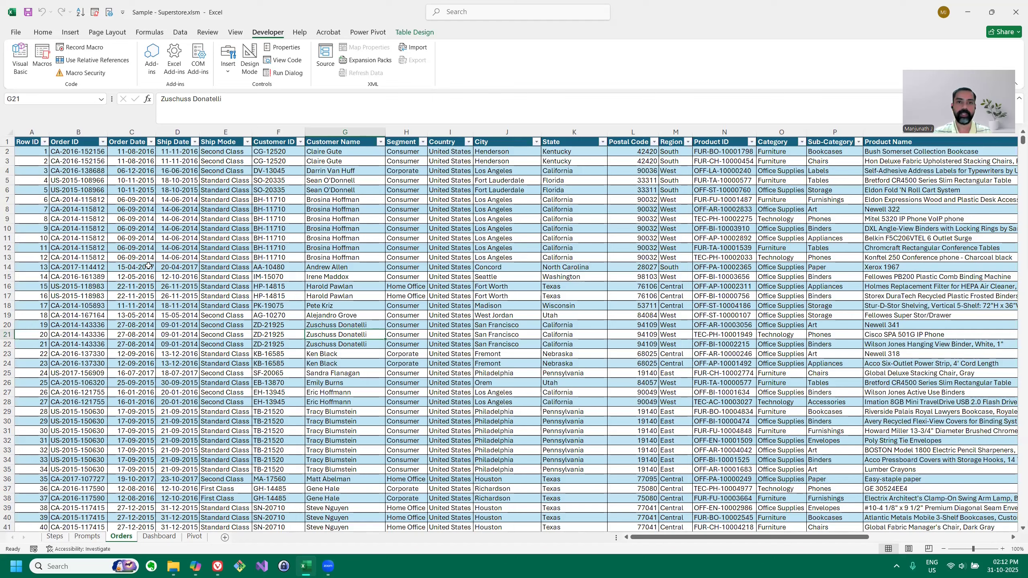
pyautogui.click(226, 257)
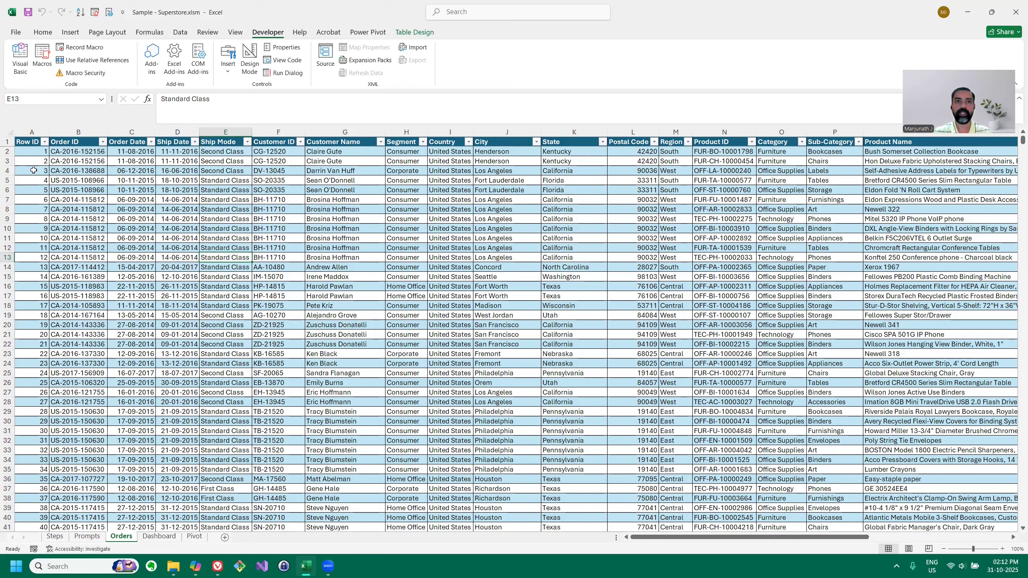
pyautogui.moveTo(33, 167); pyautogui.dragTo(799, 416)
pyautogui.click(140, 257)
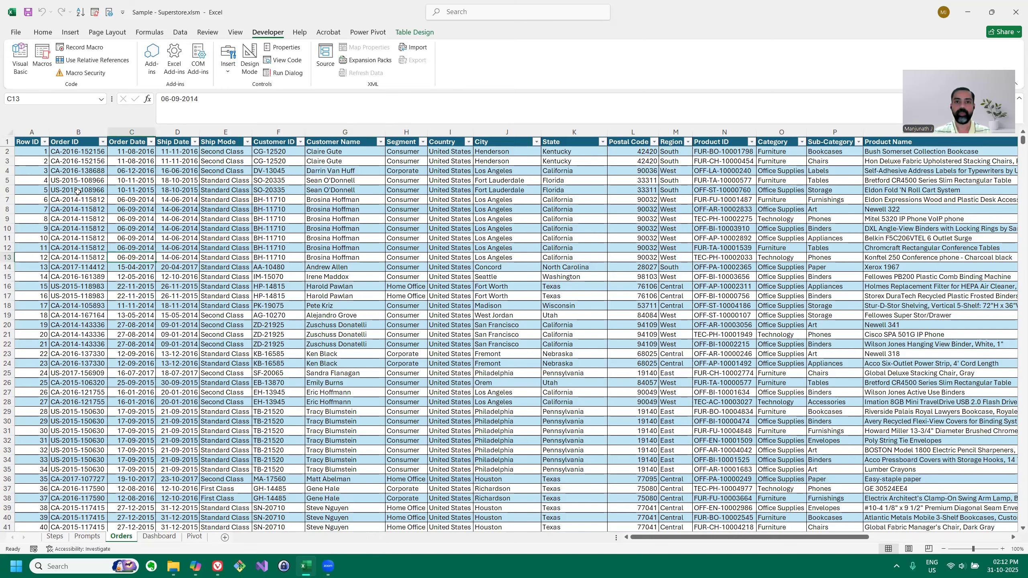
pyautogui.moveTo(173, 200); pyautogui.dragTo(582, 402)
pyautogui.click(566, 286)
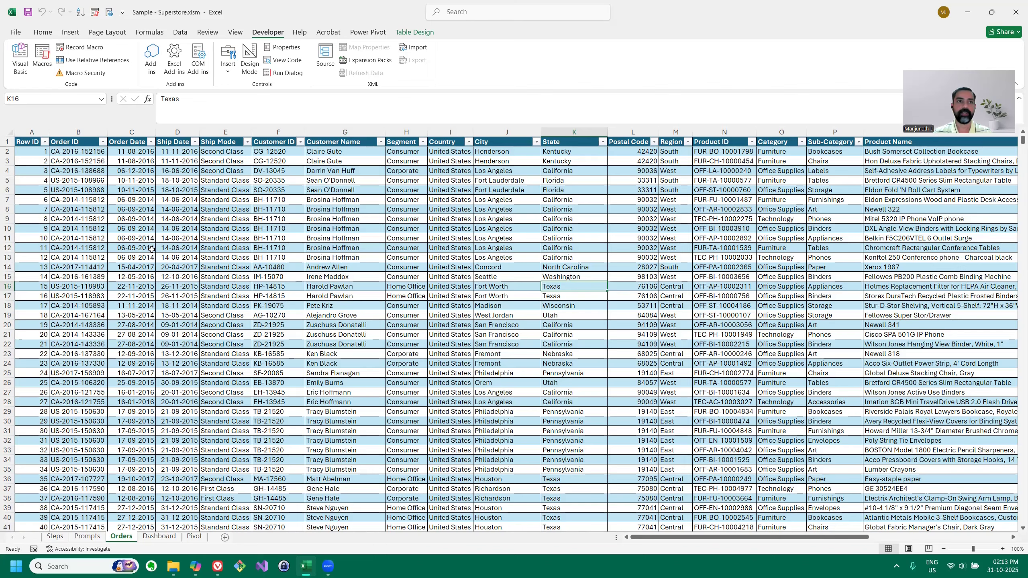
pyautogui.moveTo(53, 180); pyautogui.dragTo(766, 448)
pyautogui.moveTo(818, 392); pyautogui.dragTo(817, 392)
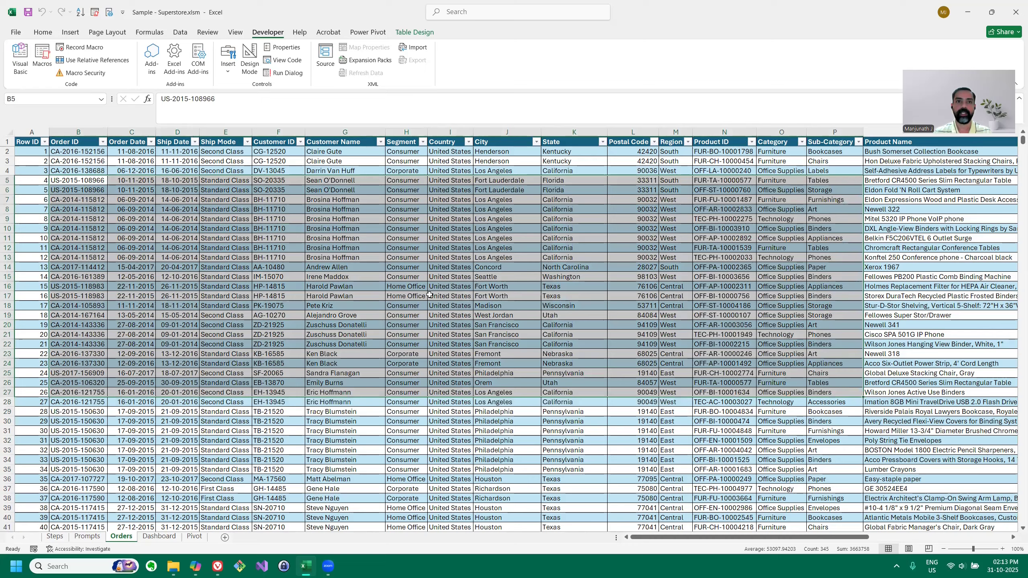
pyautogui.click(351, 260)
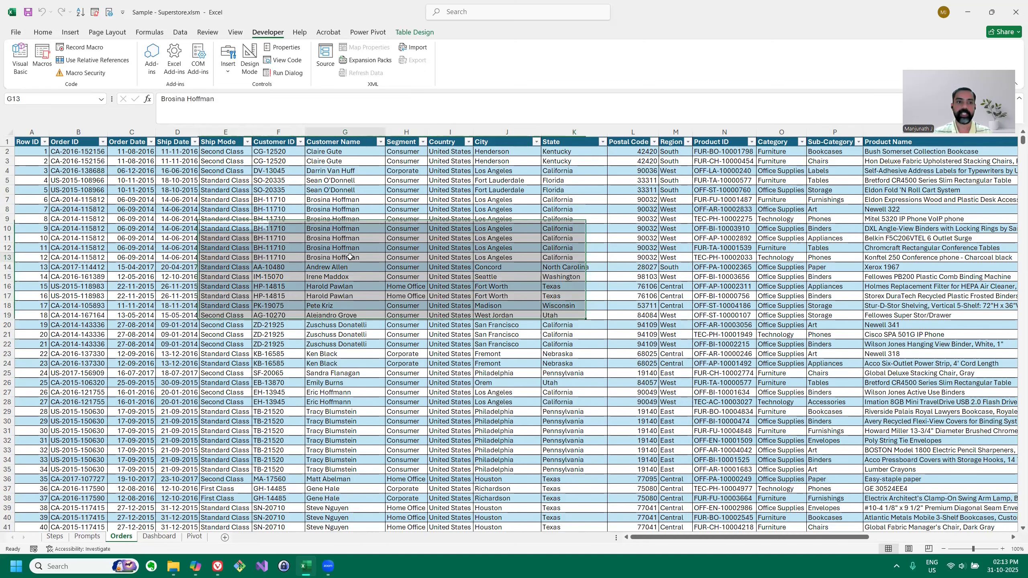
# Read Prompt1 for exploring and analyzing the data file on the Prompts sheet, and check the Dashboard sheet.
pyautogui.click(88, 537)
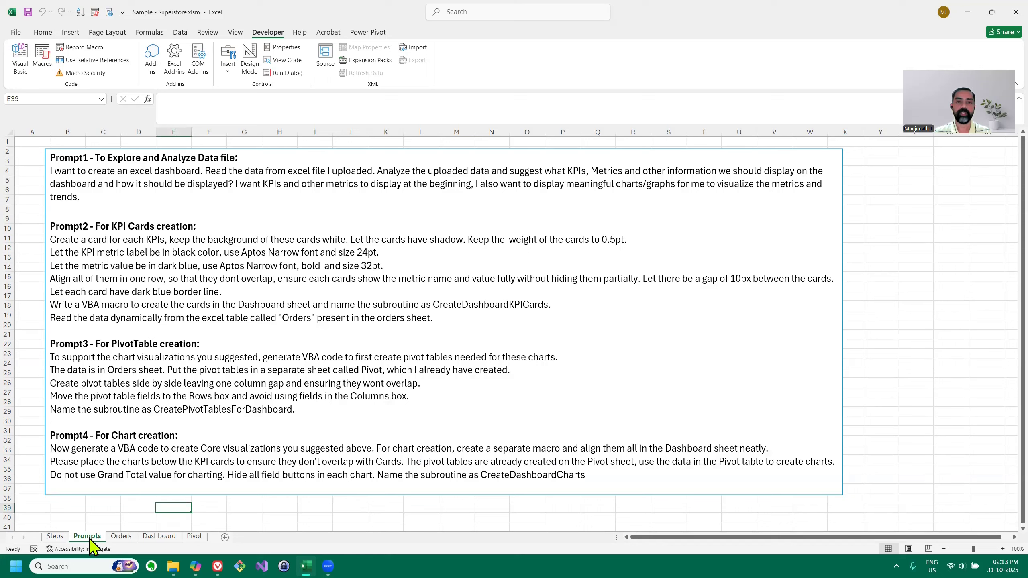
pyautogui.click(147, 170)
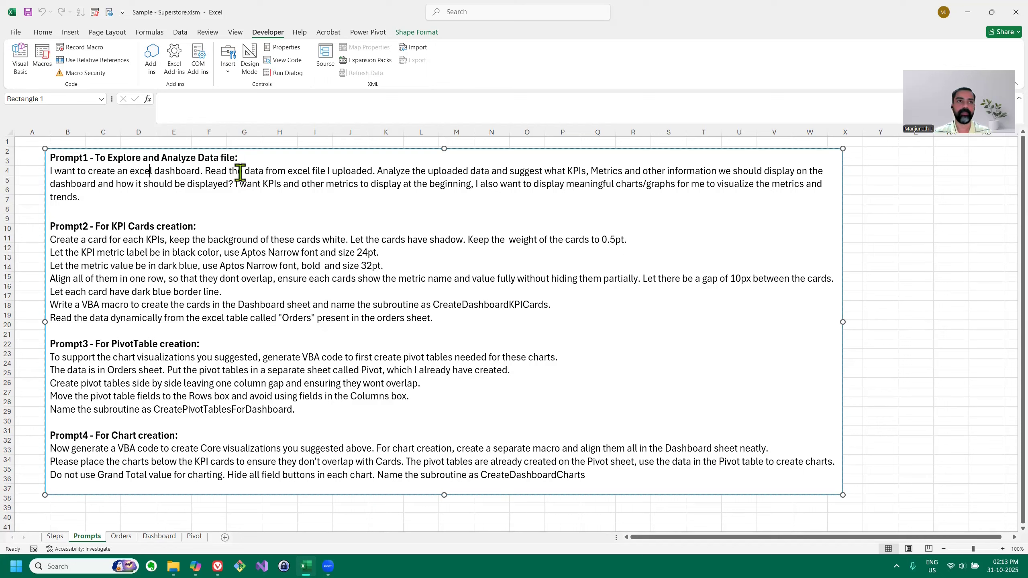
pyautogui.moveTo(52, 172); pyautogui.dragTo(95, 199)
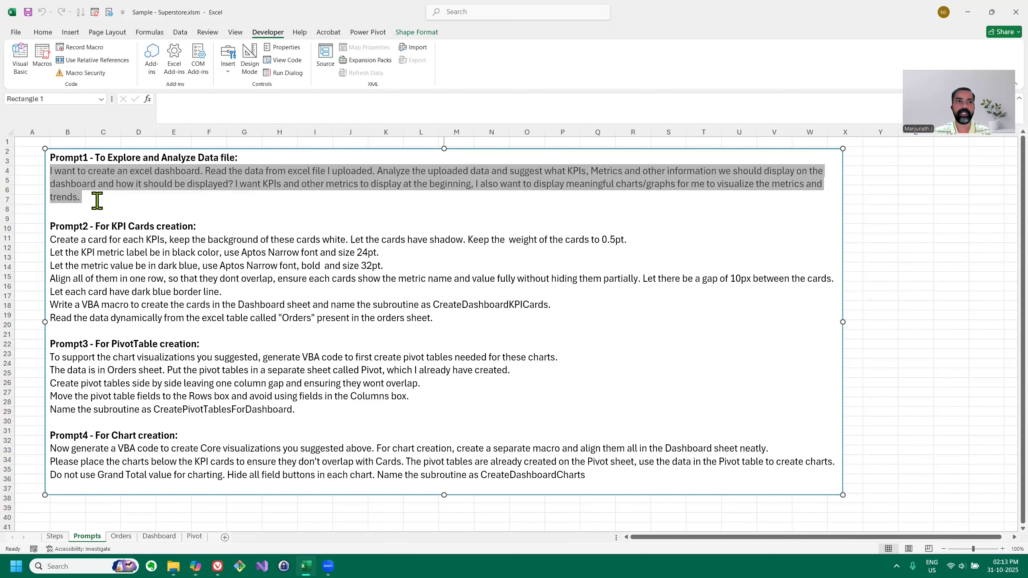
pyautogui.click(175, 207)
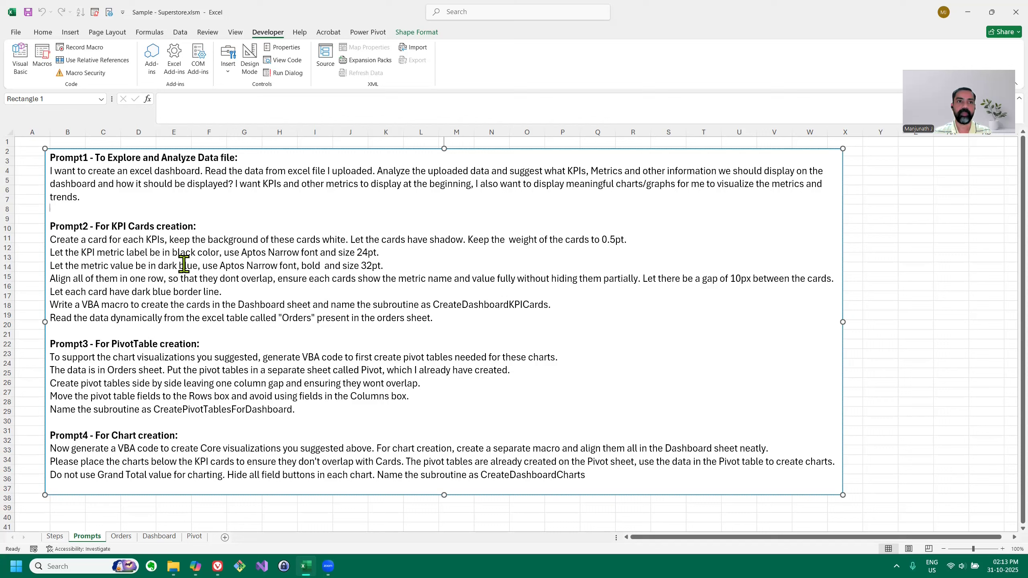
pyautogui.click(167, 537)
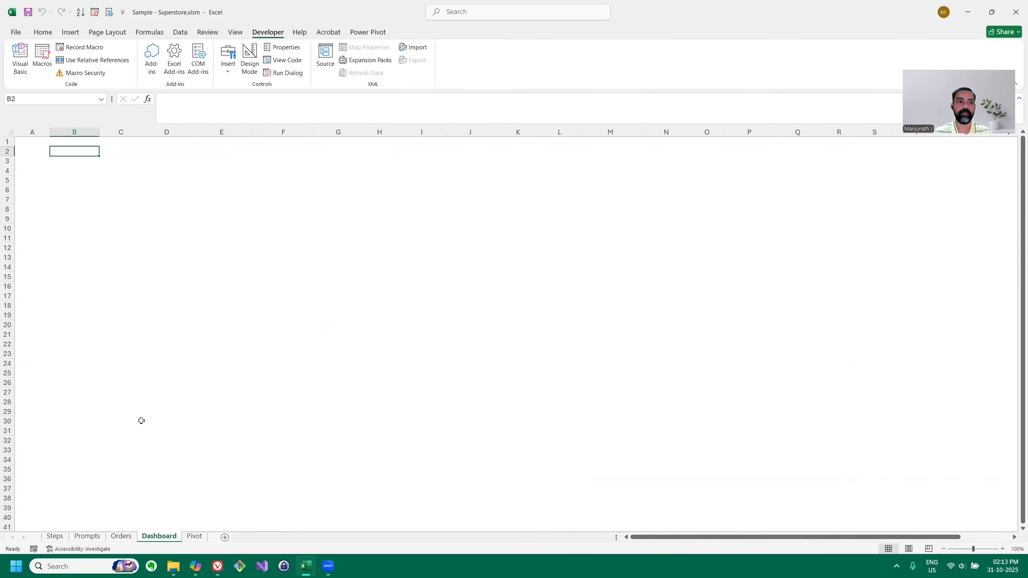
# Review Prompt4 for chart creation on the Prompts sheet, and select the "Generate VBA code using ChatGPT" box on the Steps sheet.
pyautogui.click(93, 538)
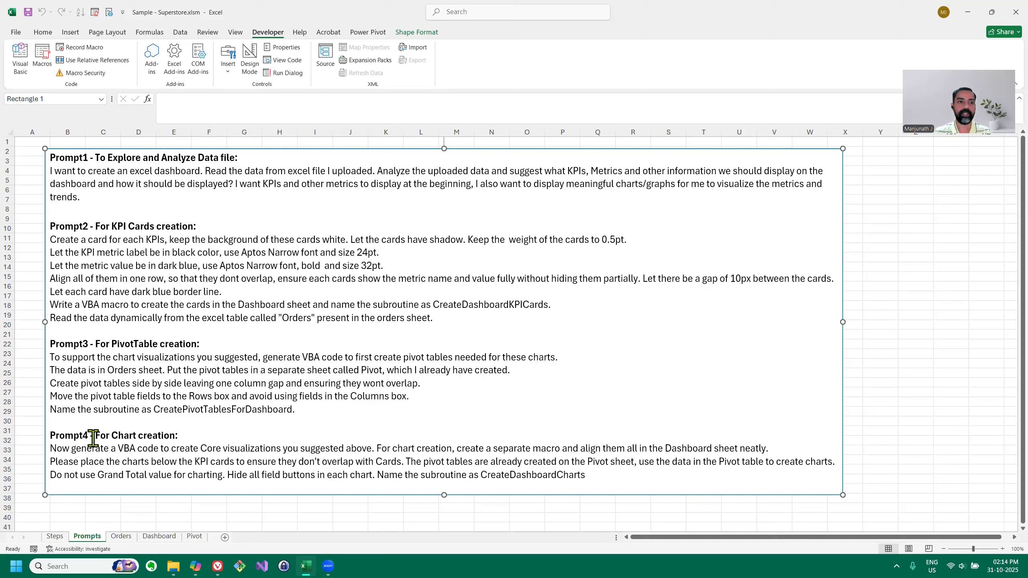
pyautogui.moveTo(91, 438); pyautogui.dragTo(180, 438)
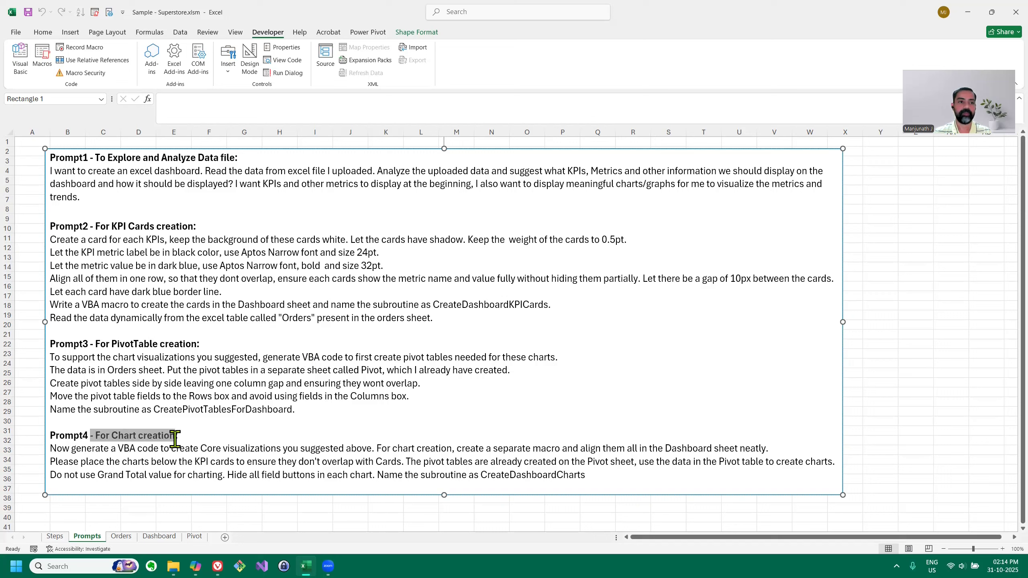
pyautogui.click(207, 450)
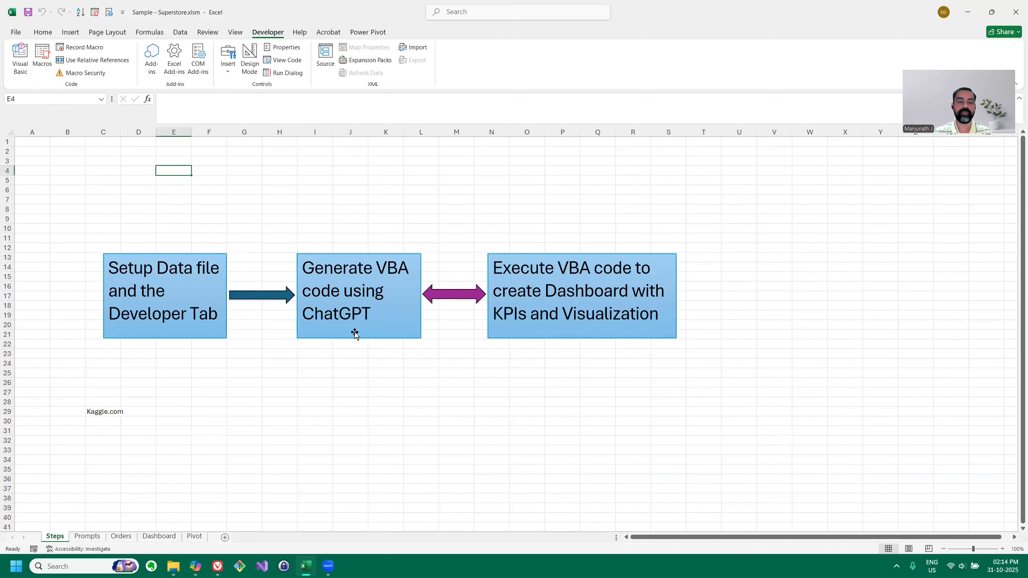
pyautogui.click(355, 333)
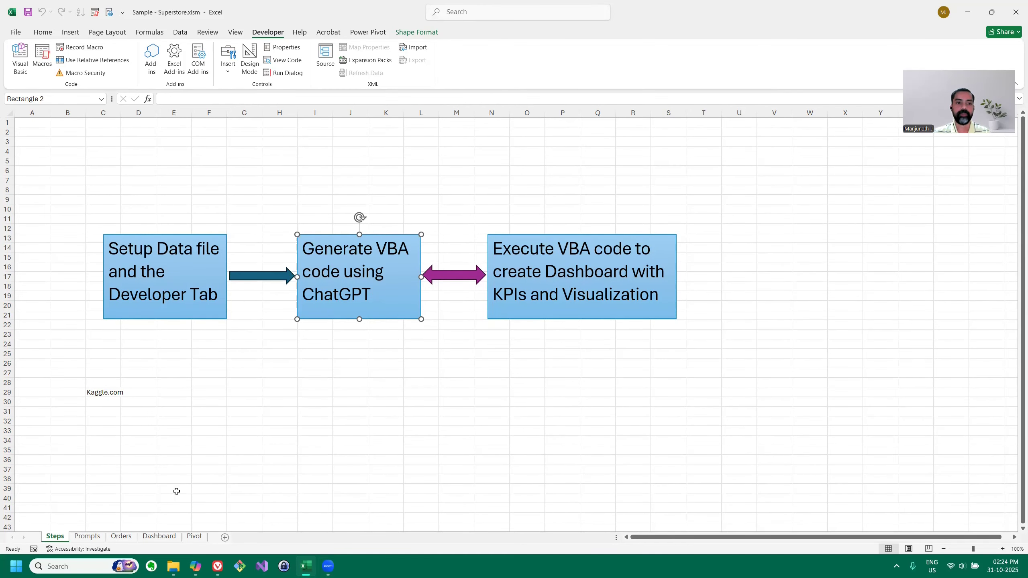
# Switch to Copilot and set the response mode to Smart (GPT-5).
pyautogui.click(195, 567)
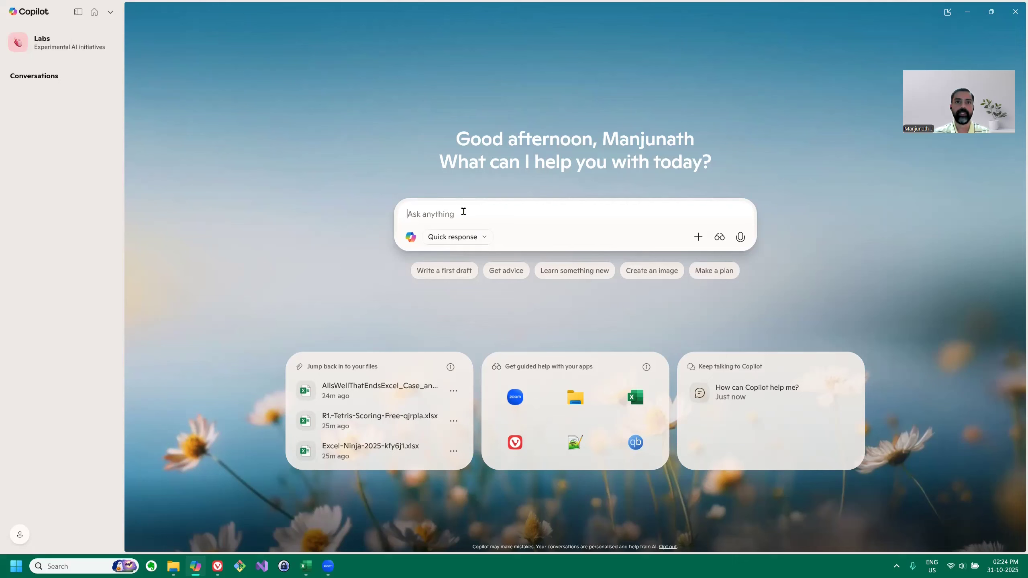
pyautogui.click(480, 238)
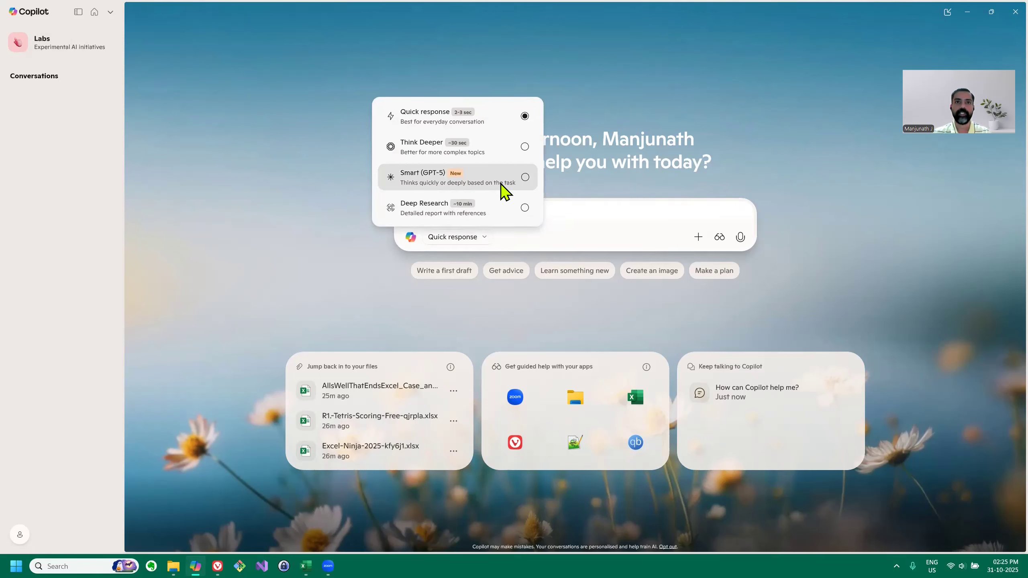
pyautogui.click(525, 178)
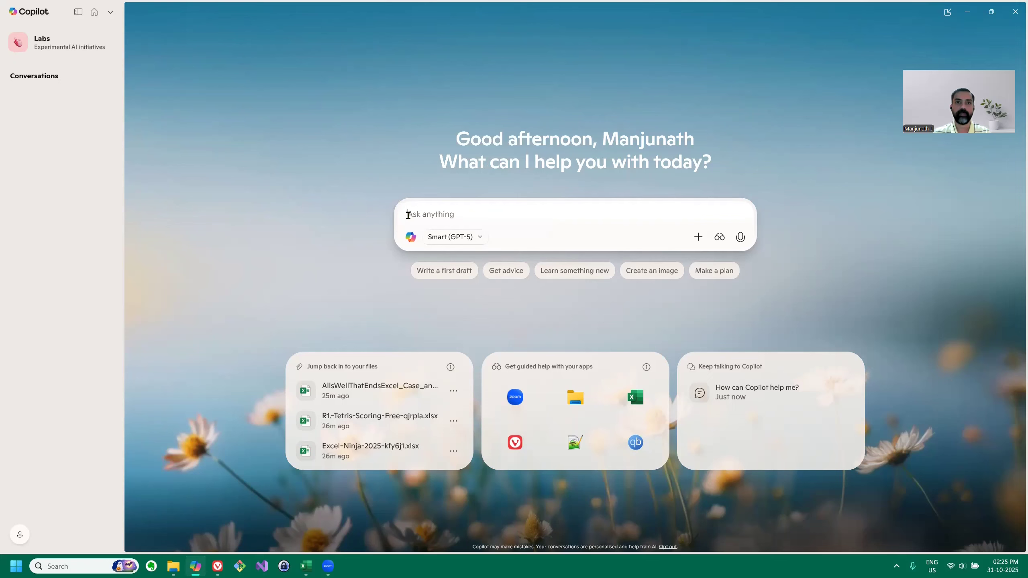
# Return to the Excel workbook and read Prompt1 on the Prompts sheet, including its sentence about reading the uploaded Excel file.
pyautogui.click(306, 567)
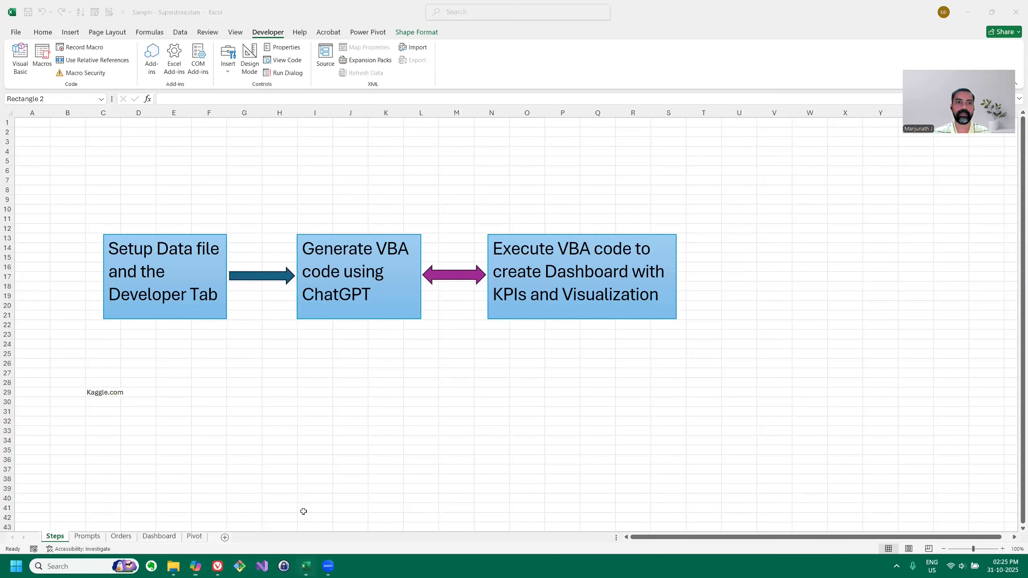
pyautogui.click(86, 537)
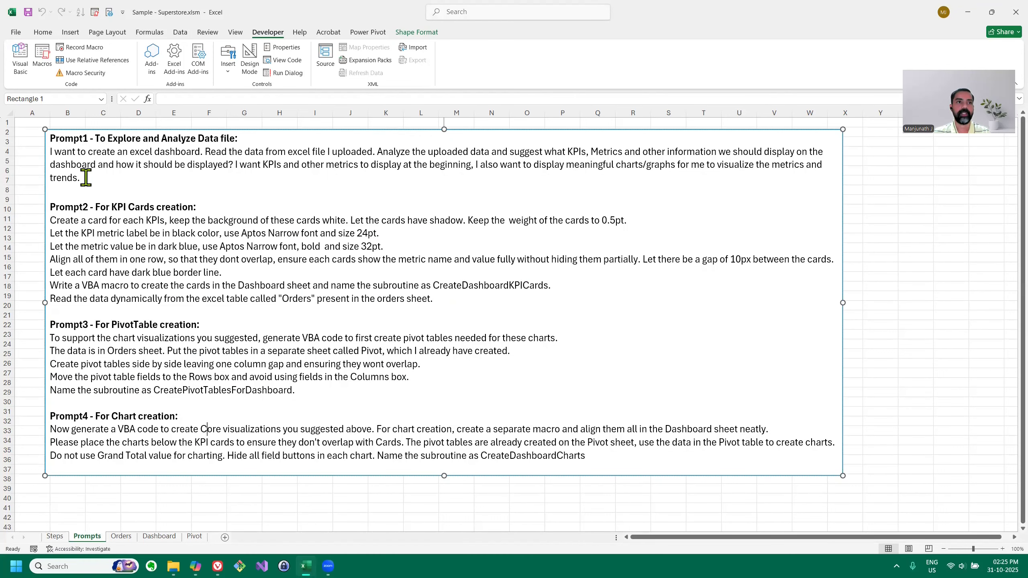
pyautogui.moveTo(81, 178); pyautogui.dragTo(48, 155)
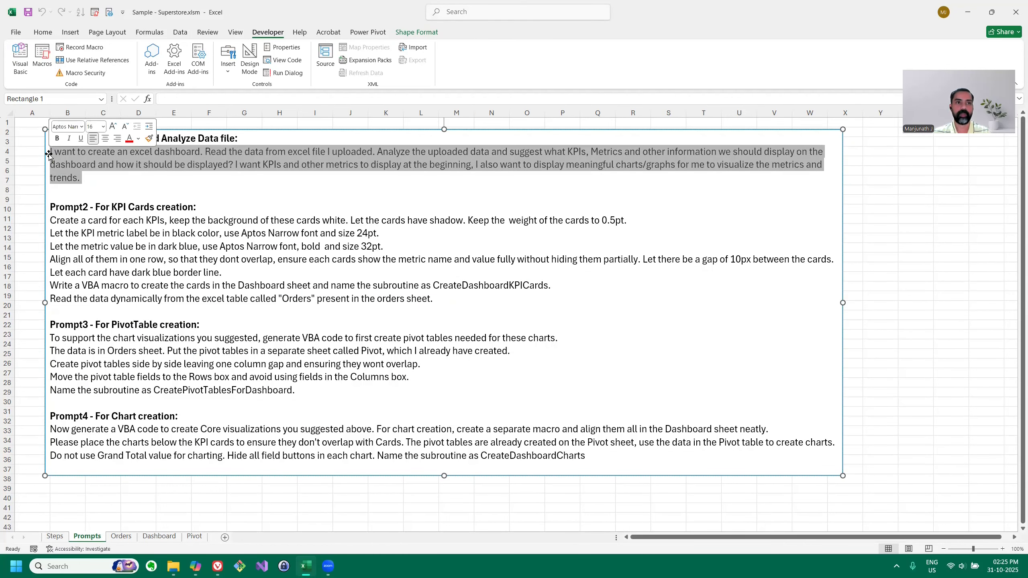
pyautogui.click(109, 162)
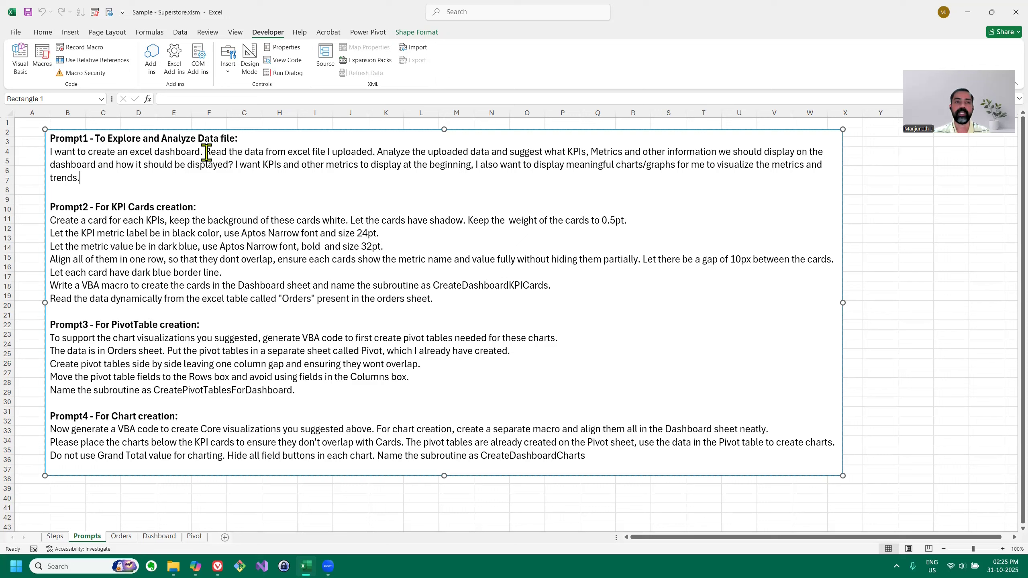
pyautogui.moveTo(204, 152); pyautogui.dragTo(373, 151)
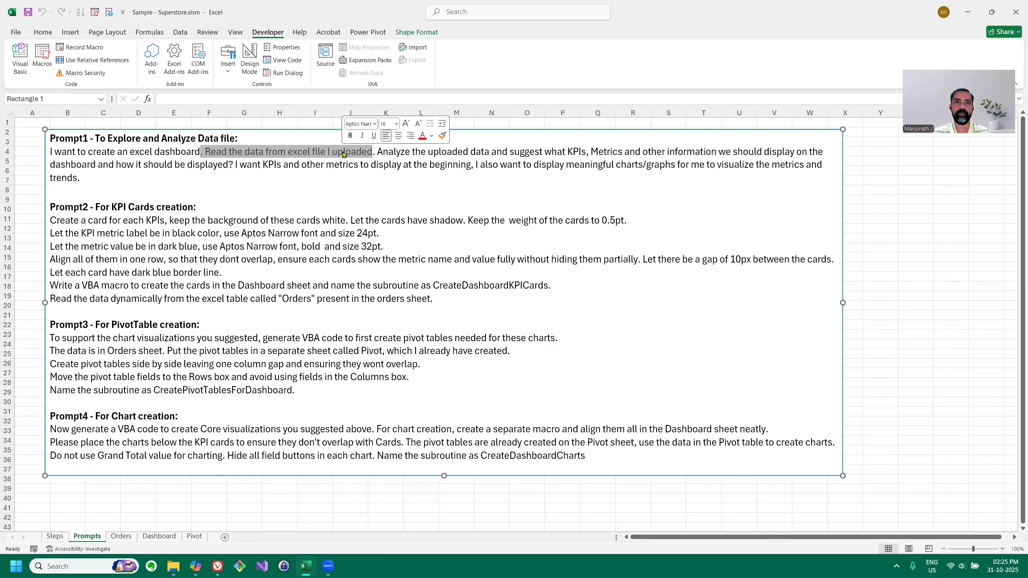
pyautogui.click(392, 177)
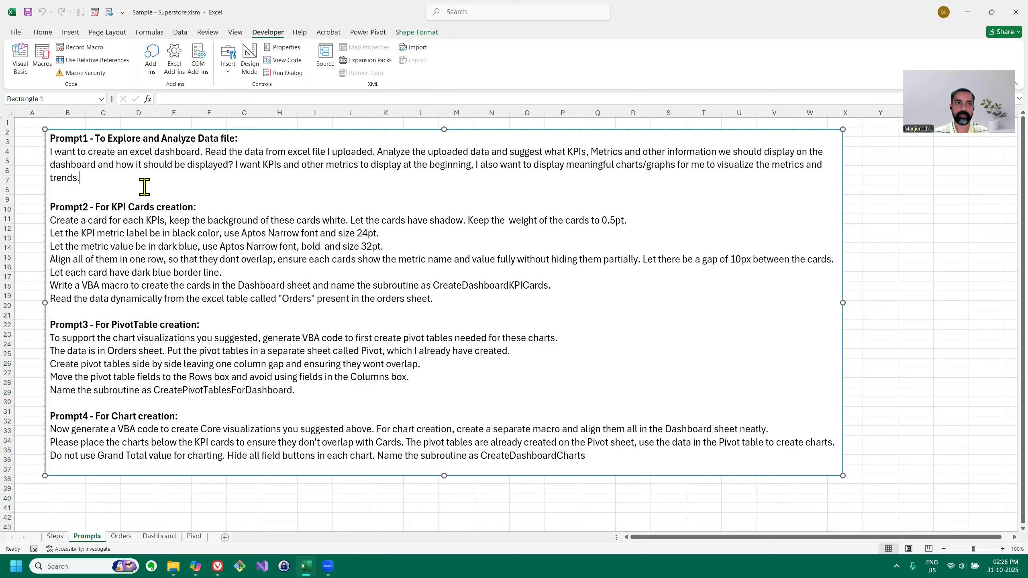
# Copy the full Prompt1 text from the Prompts sheet and paste it into Copilot's message box.
pyautogui.moveTo(81, 175); pyautogui.dragTo(49, 151)
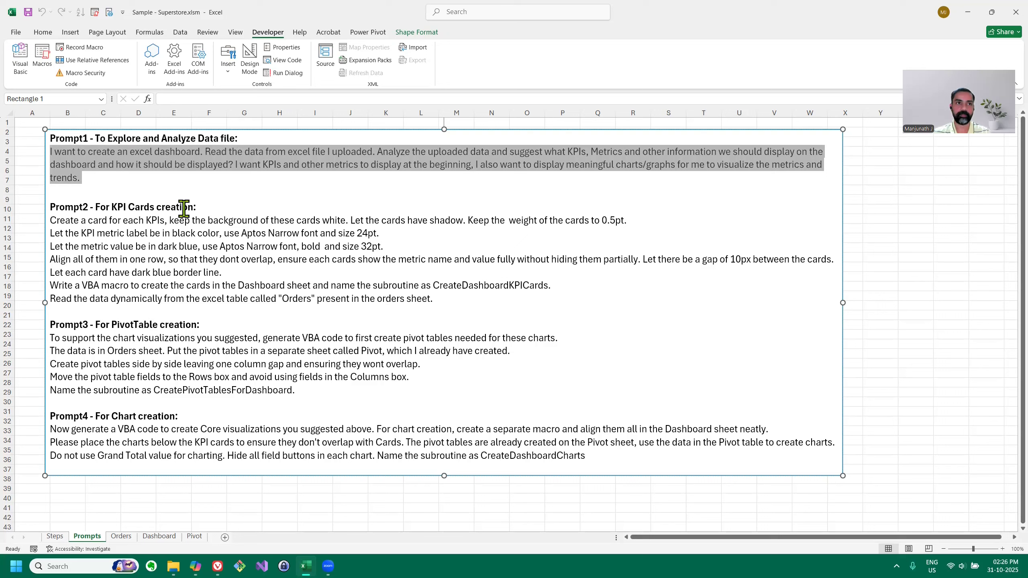
pyautogui.hotkey('ctrl', 'c')
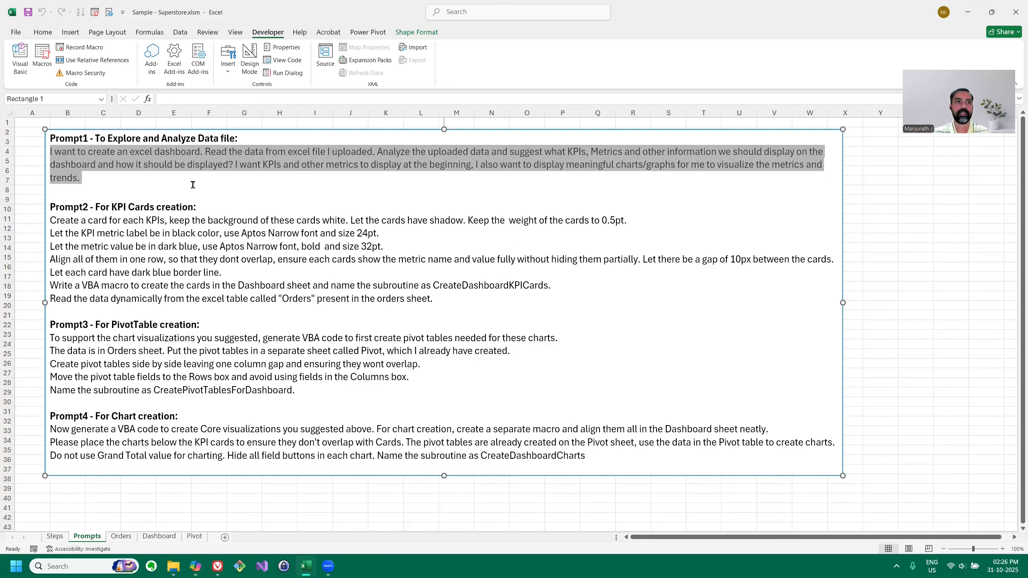
pyautogui.click(190, 187)
pyautogui.click(196, 549)
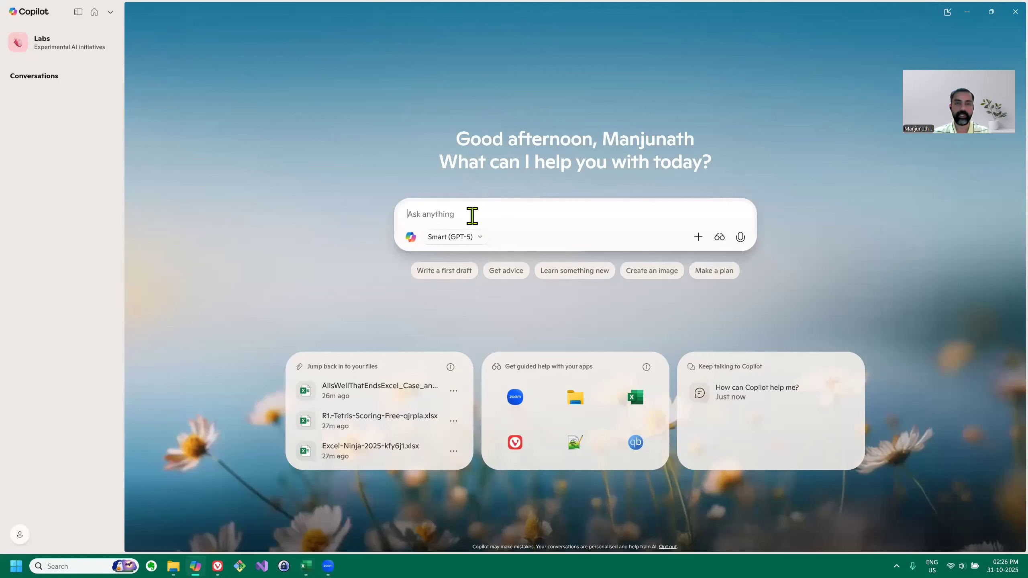
pyautogui.hotkey('ctrl', 'v')
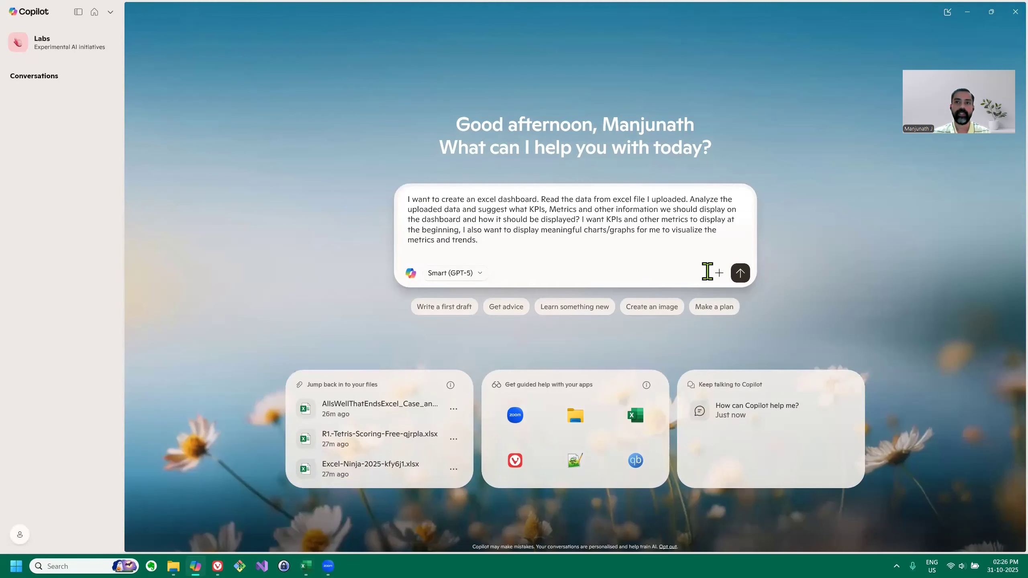
# Attach Sample - Superstore.csv from the EDA with ChatGPT folder to the Copilot message and submit it.
pyautogui.click(718, 274)
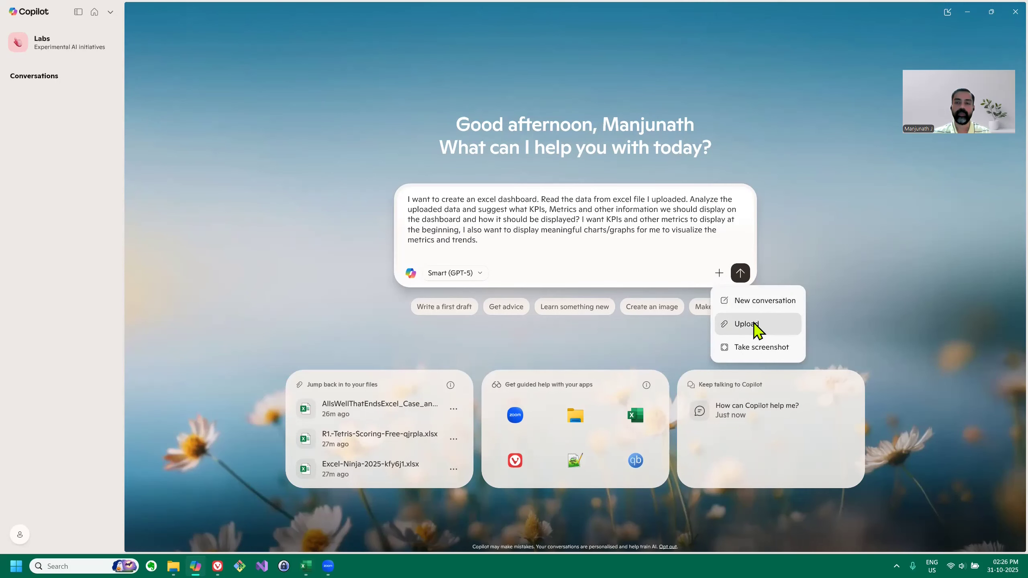
pyautogui.click(755, 325)
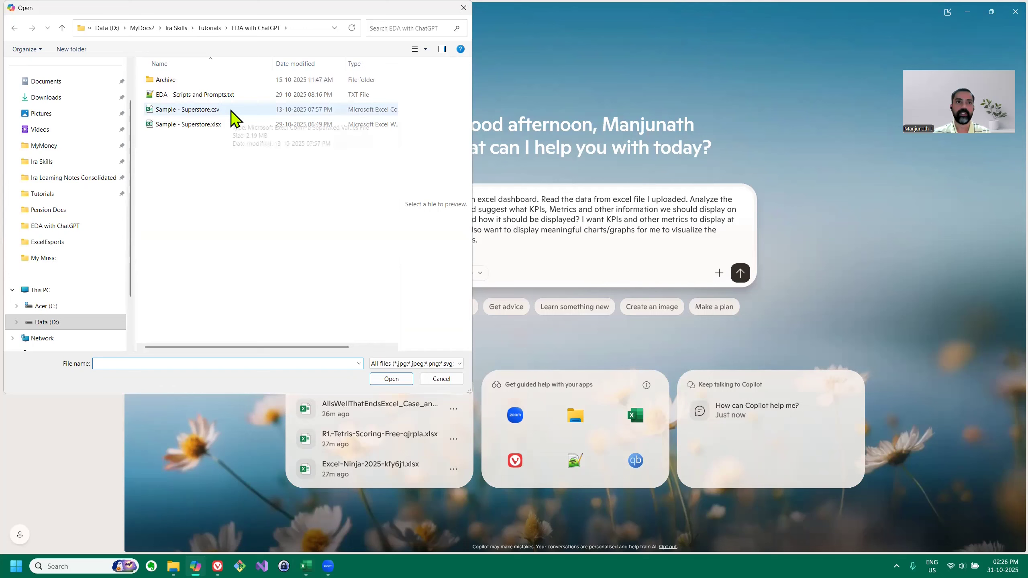
pyautogui.click(231, 112)
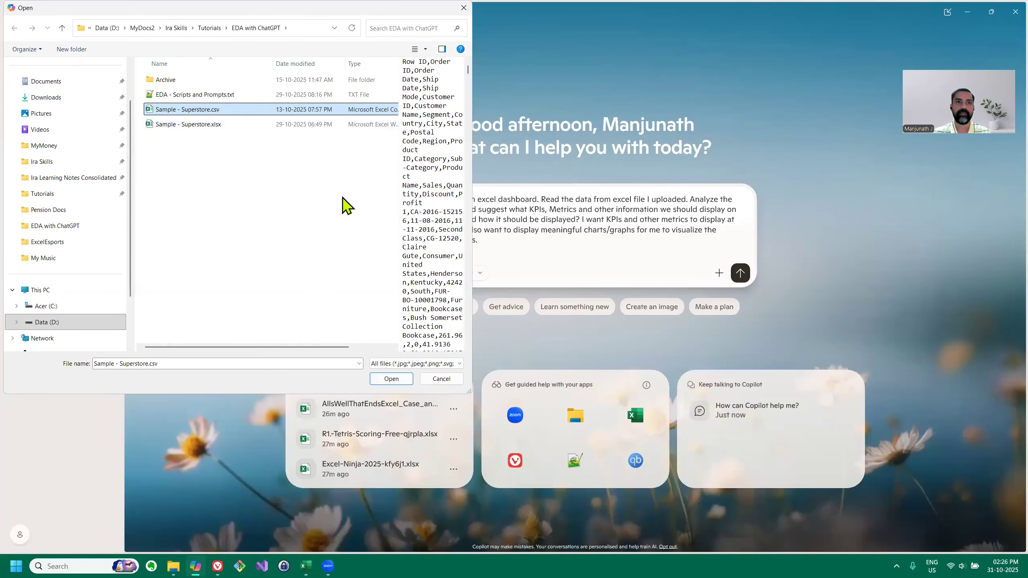
pyautogui.click(387, 380)
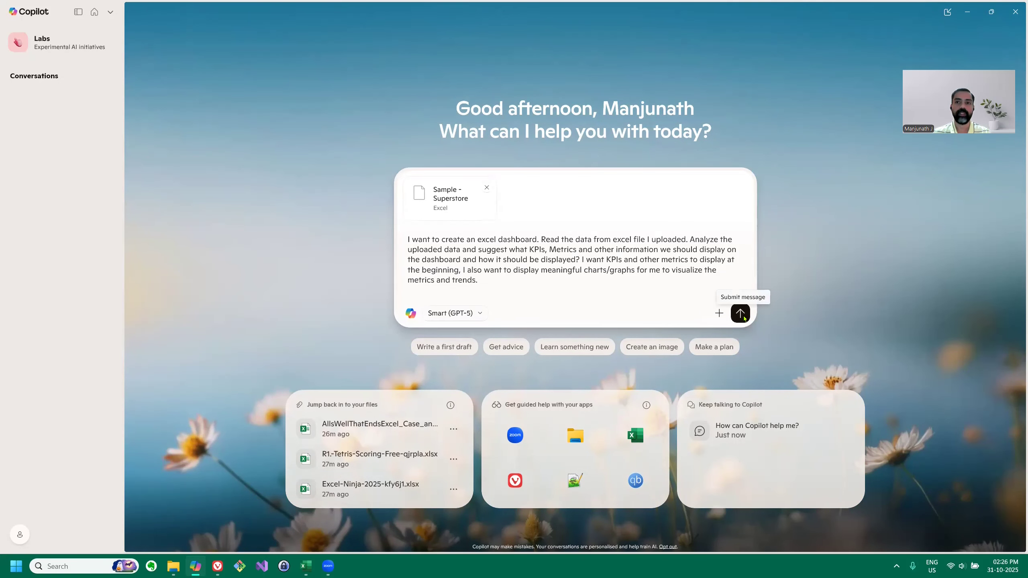
pyautogui.click(740, 314)
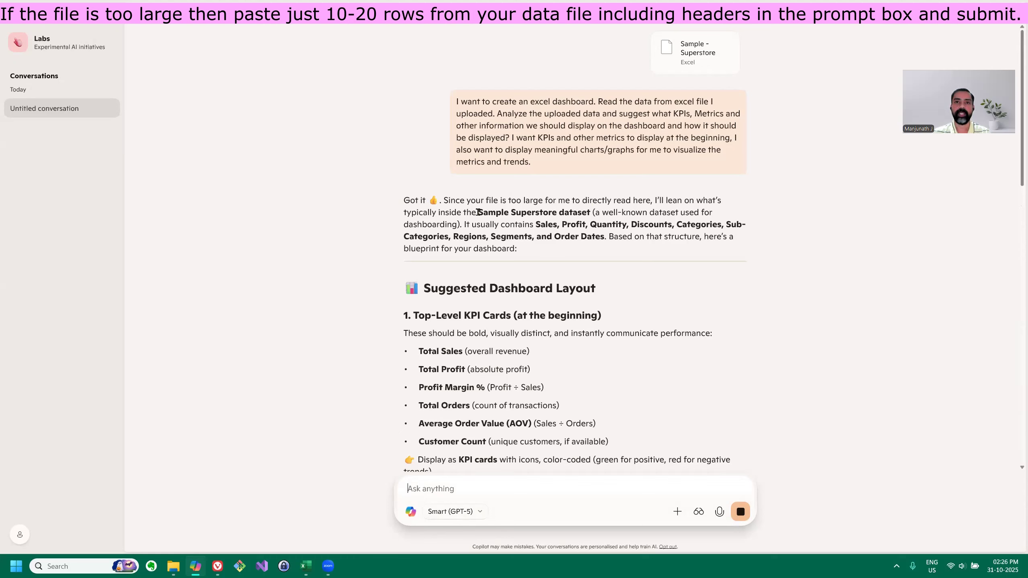
# Read the opening of Copilot's reply about the dataset and its Top-Level KPI Cards suggestions.
pyautogui.moveTo(503, 214); pyautogui.dragTo(586, 214)
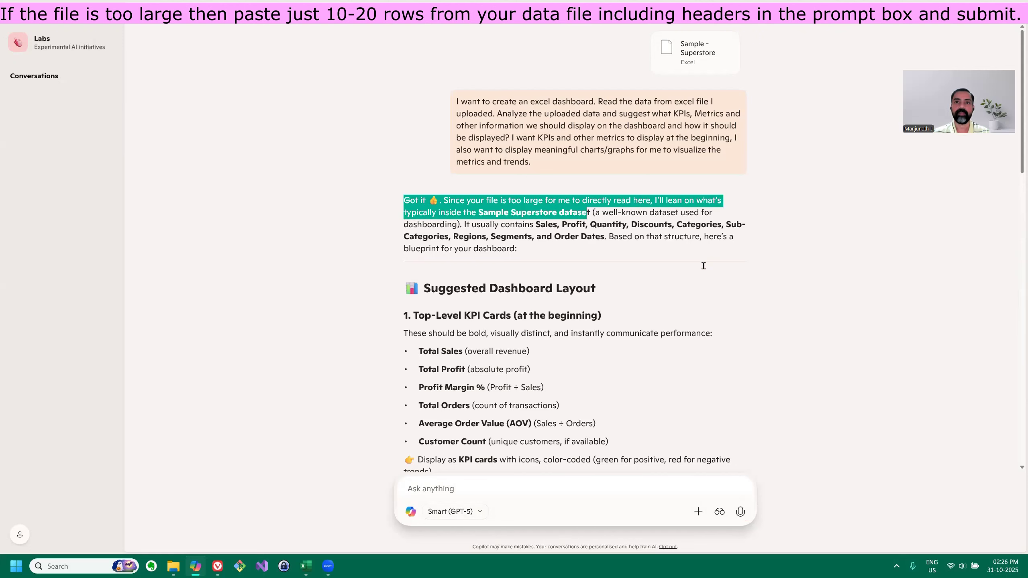
pyautogui.scroll(-4, 669, 260)
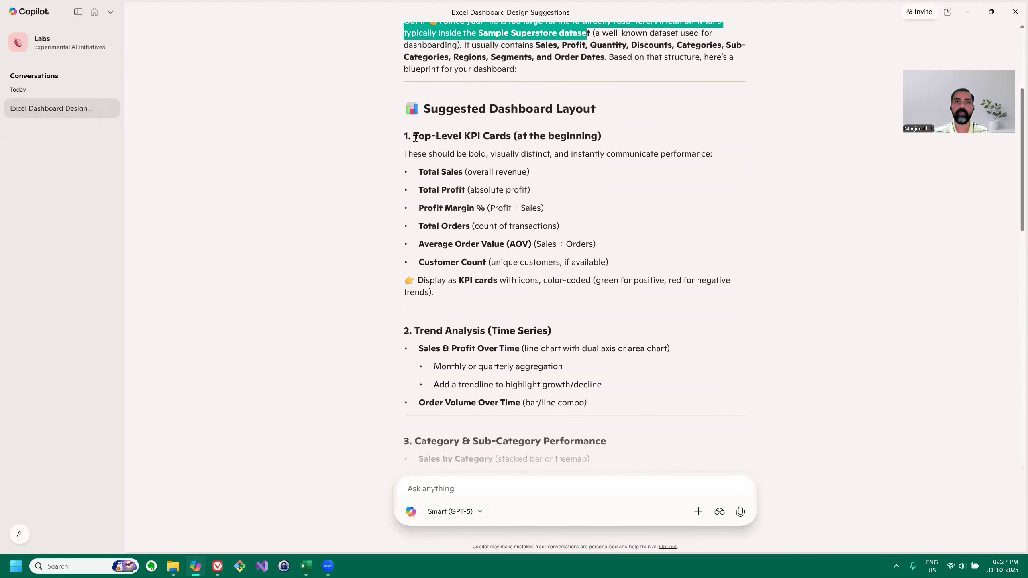
pyautogui.scroll(-2, 636, 192)
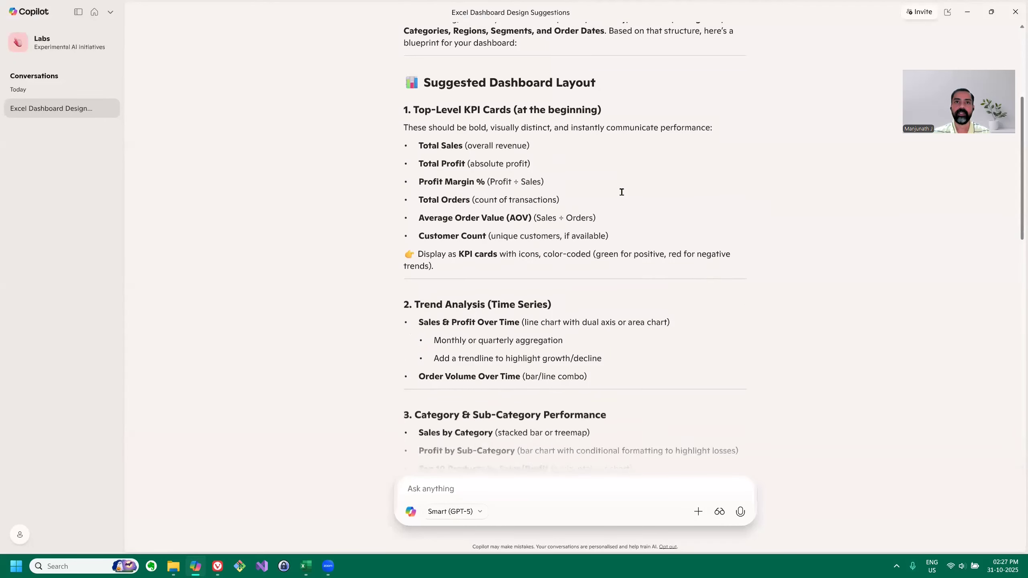
pyautogui.scroll(2, 421, 171)
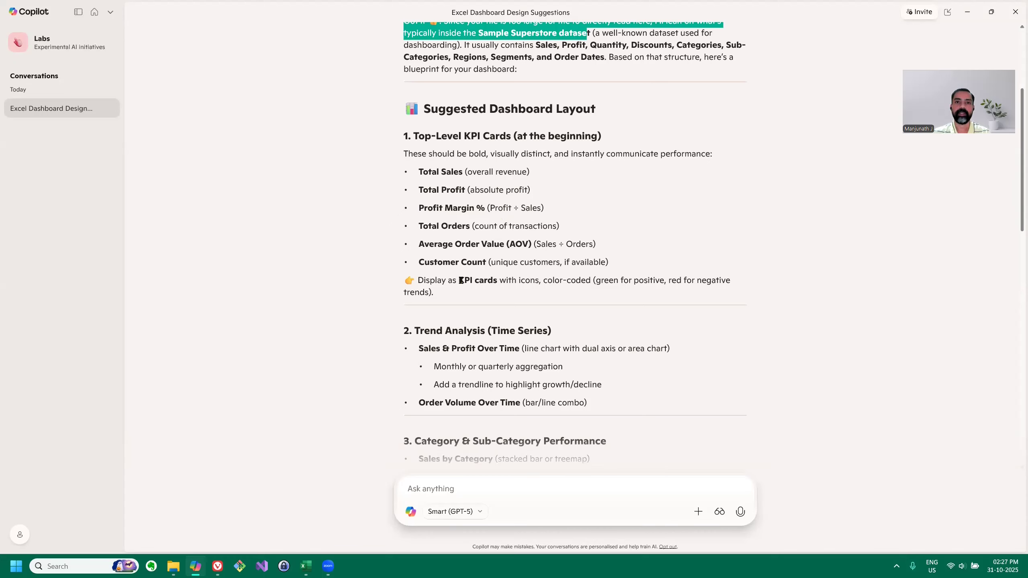
pyautogui.moveTo(458, 279); pyautogui.dragTo(498, 281)
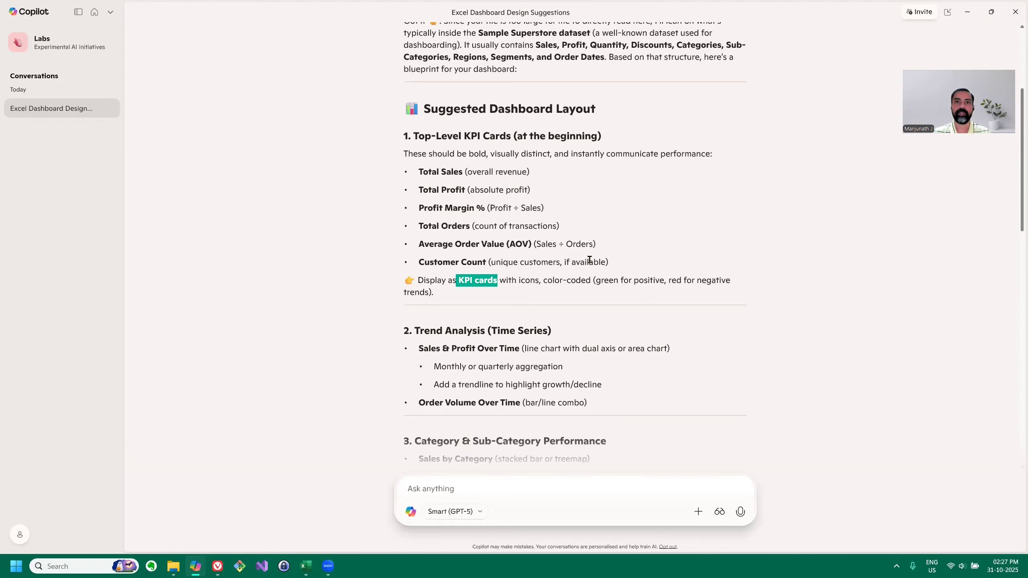
pyautogui.scroll(-6, 590, 259)
pyautogui.scroll(4, 589, 259)
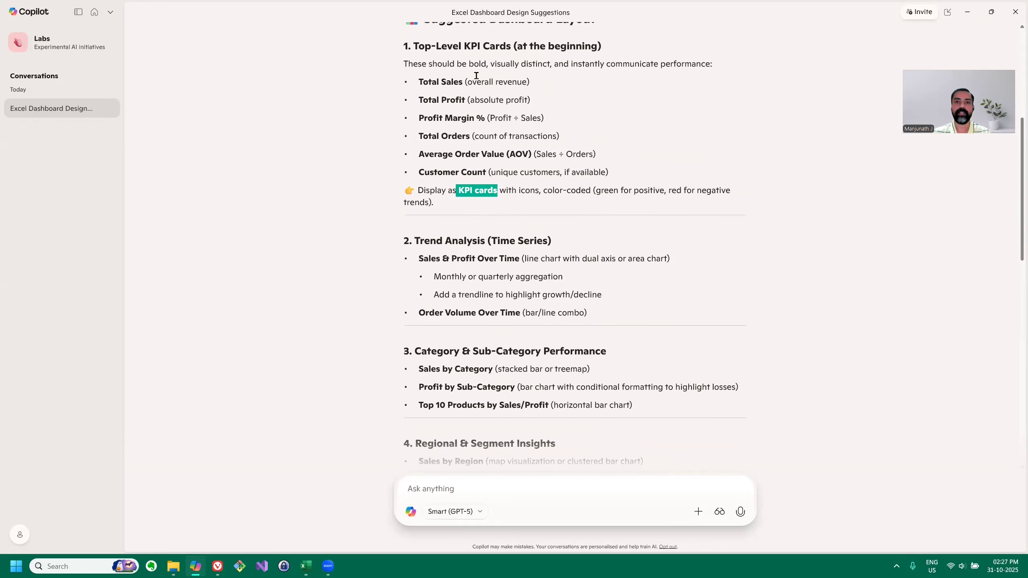
# Review the Trend Analysis and Category & Sub-Category Performance sections of the suggested dashboard layout.
pyautogui.scroll(-4, 587, 274)
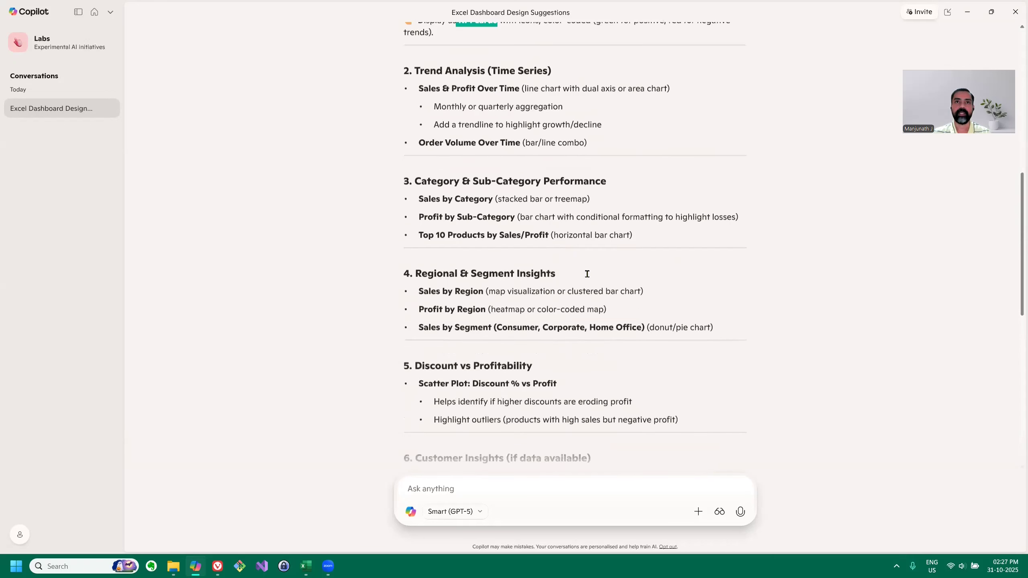
pyautogui.scroll(-1, 550, 136)
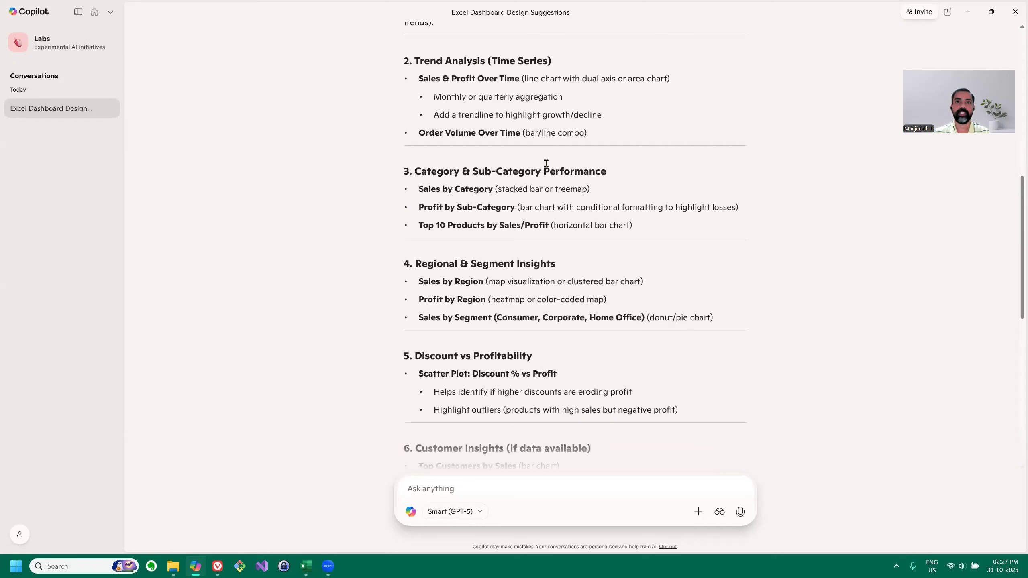
pyautogui.scroll(2, 546, 162)
pyautogui.scroll(1, 617, 210)
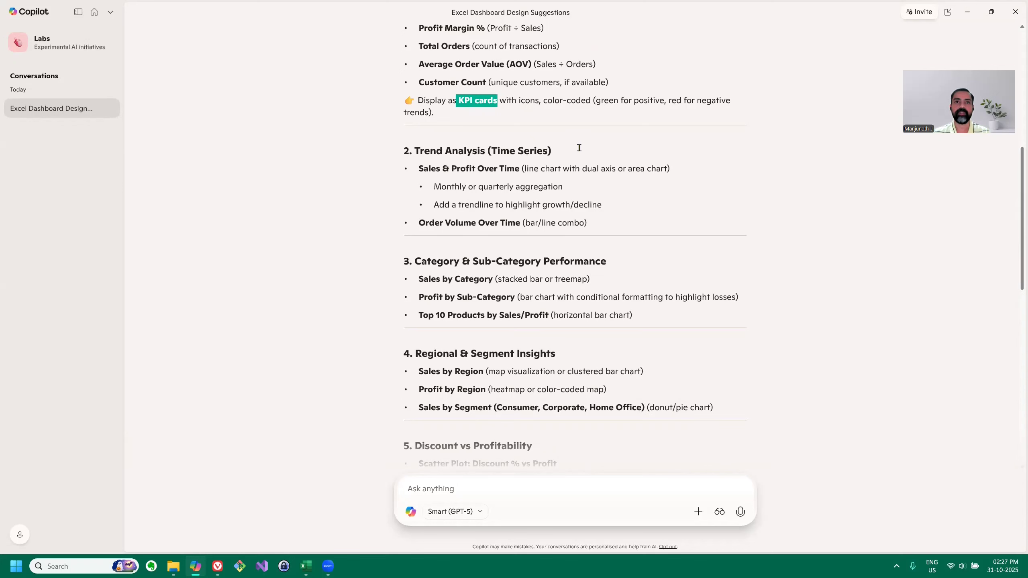
pyautogui.moveTo(420, 169); pyautogui.dragTo(457, 170)
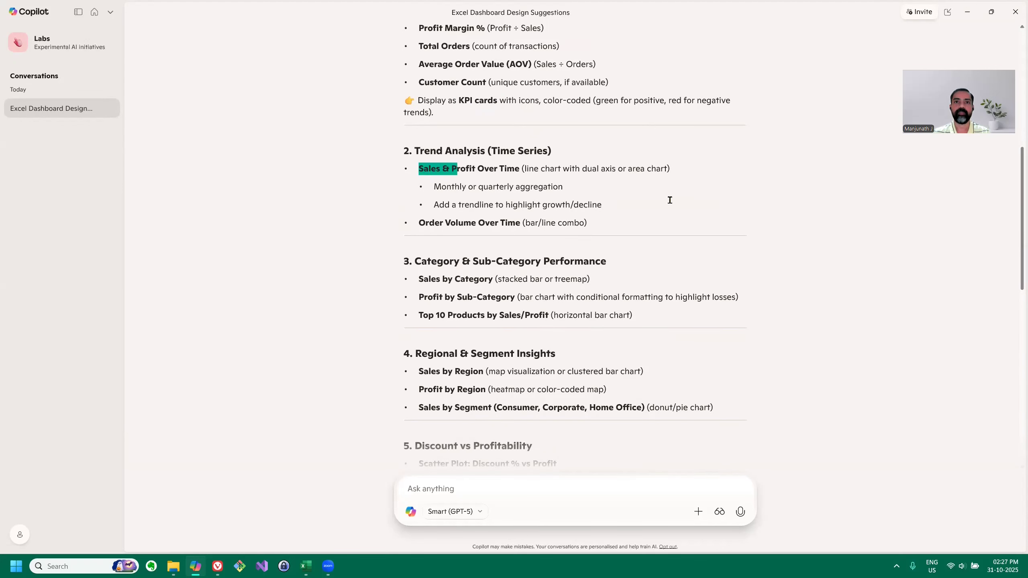
pyautogui.scroll(-2, 654, 230)
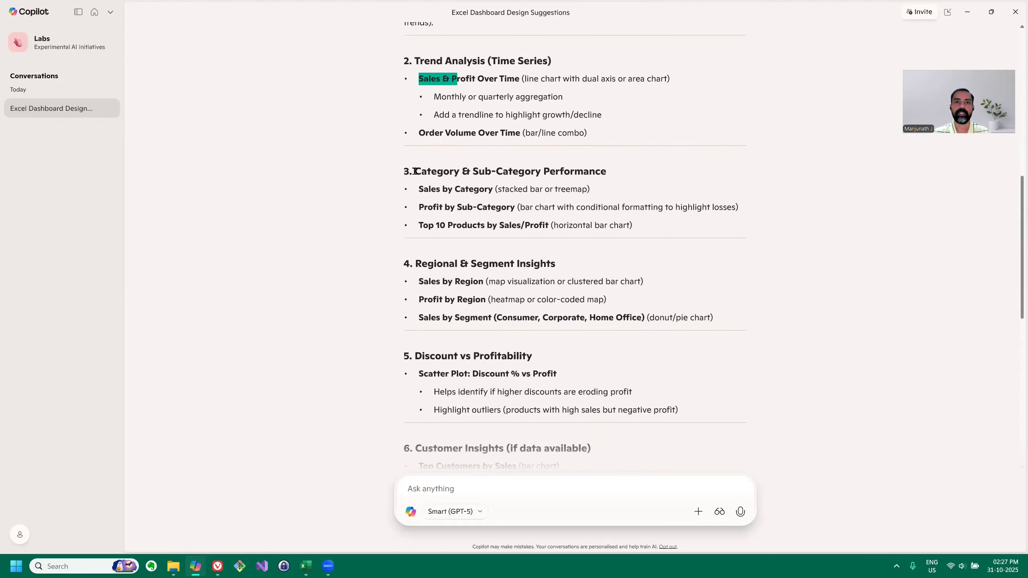
pyautogui.moveTo(415, 171); pyautogui.dragTo(609, 174)
# Review the remaining chart, filter and design tip suggestions in the reply, and recheck the list of suggested KPIs.
pyautogui.scroll(-4, 622, 225)
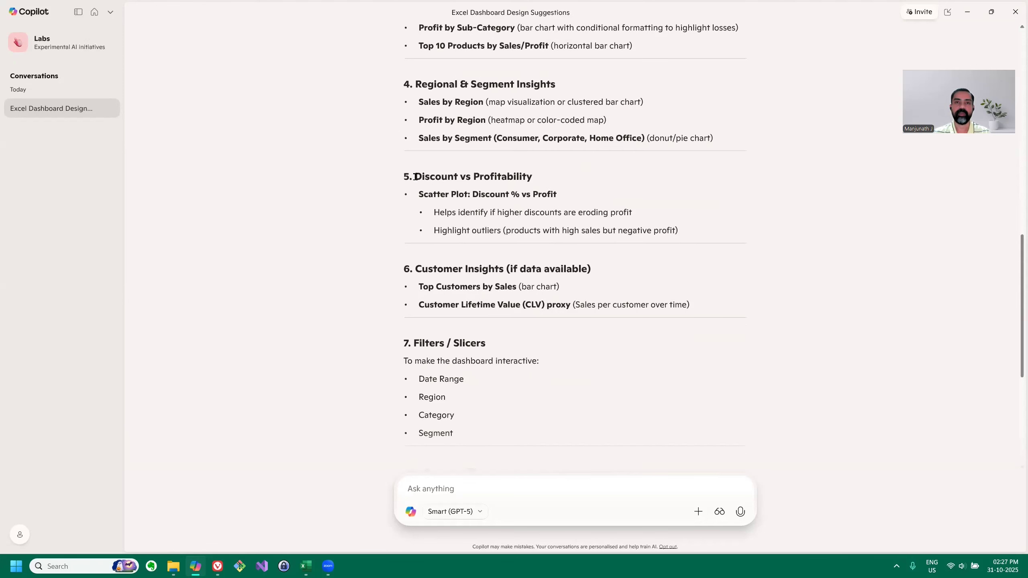
pyautogui.scroll(-2, 501, 284)
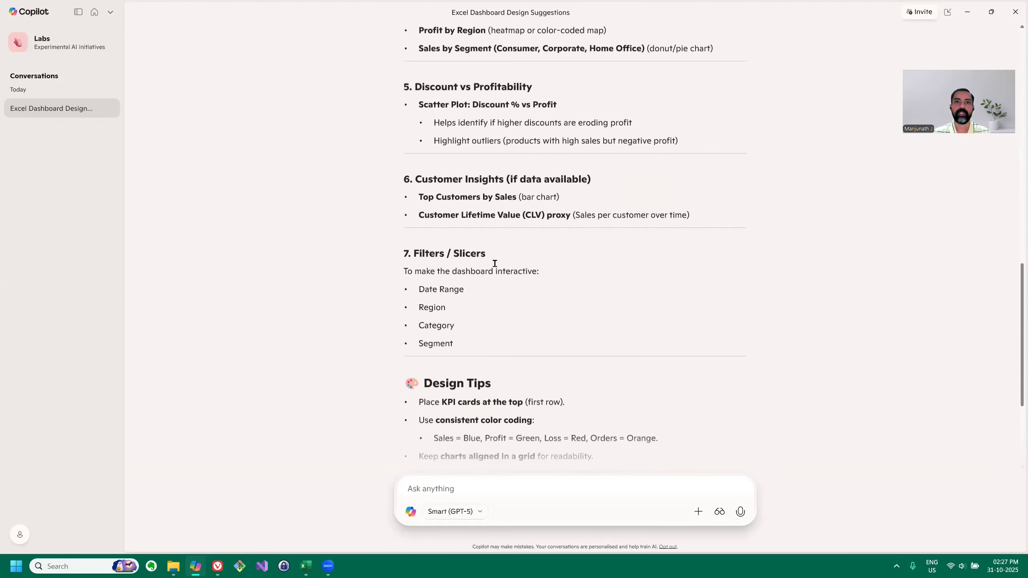
pyautogui.scroll(-4, 611, 255)
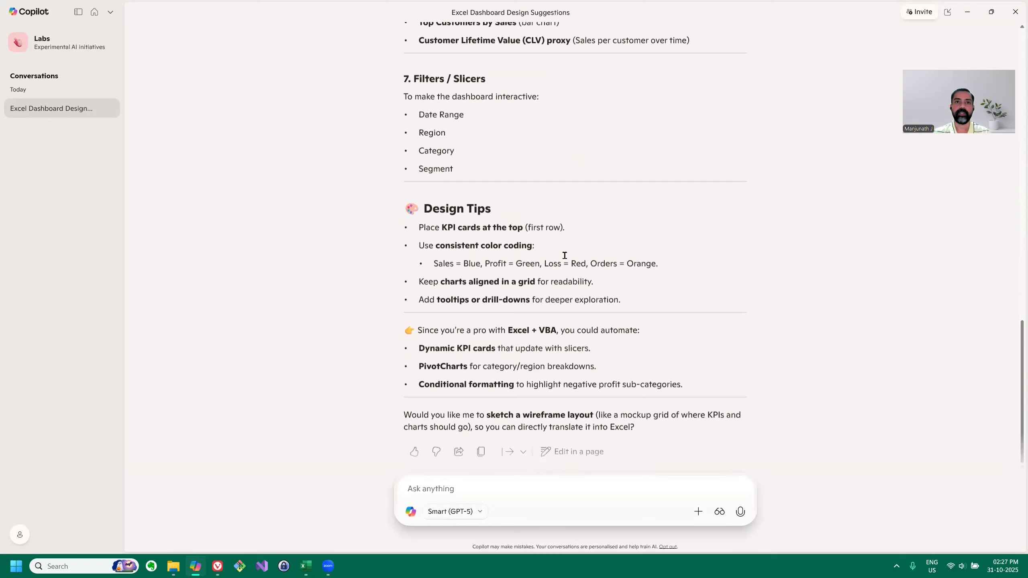
pyautogui.scroll(4, 567, 257)
pyautogui.scroll(-2, 709, 272)
pyautogui.scroll(20, 672, 273)
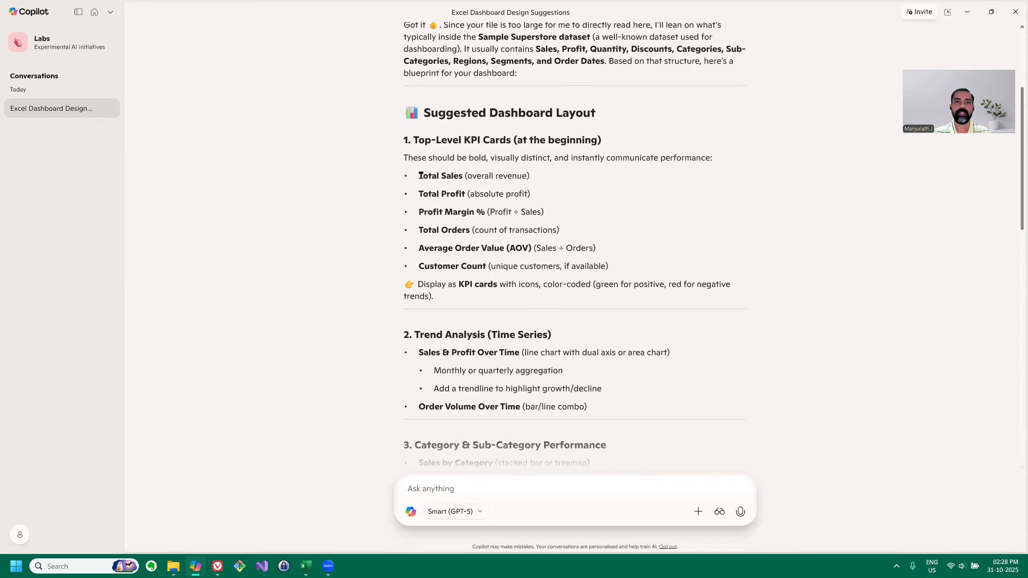
pyautogui.moveTo(415, 175); pyautogui.dragTo(634, 265)
pyautogui.click(574, 195)
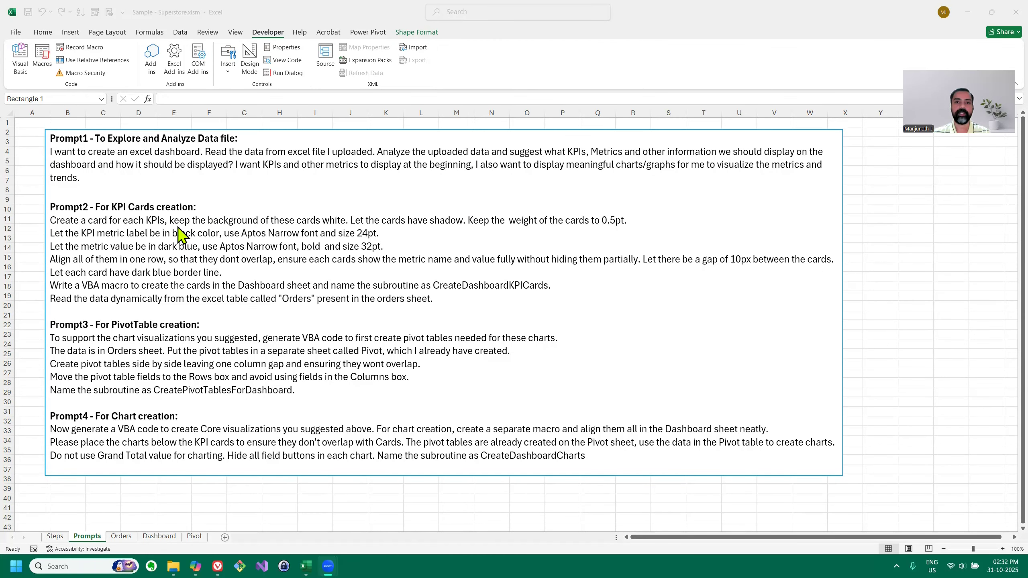
# Review the Prompt2 instructions for KPI card creation, including the Aptos Narrow font and the CreateDashboardKPICards subroutine name.
pyautogui.click(205, 220)
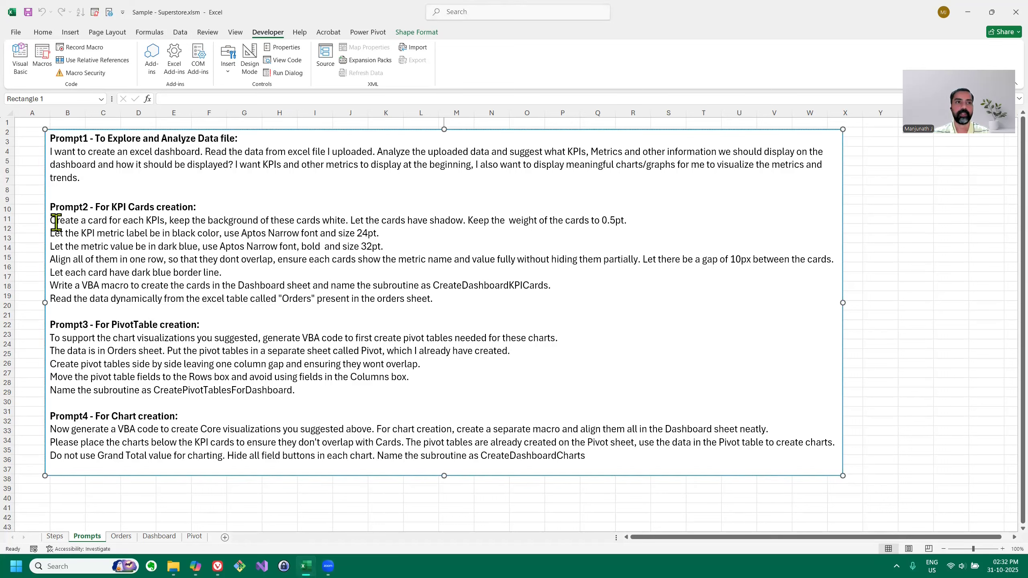
pyautogui.moveTo(51, 222); pyautogui.dragTo(475, 305)
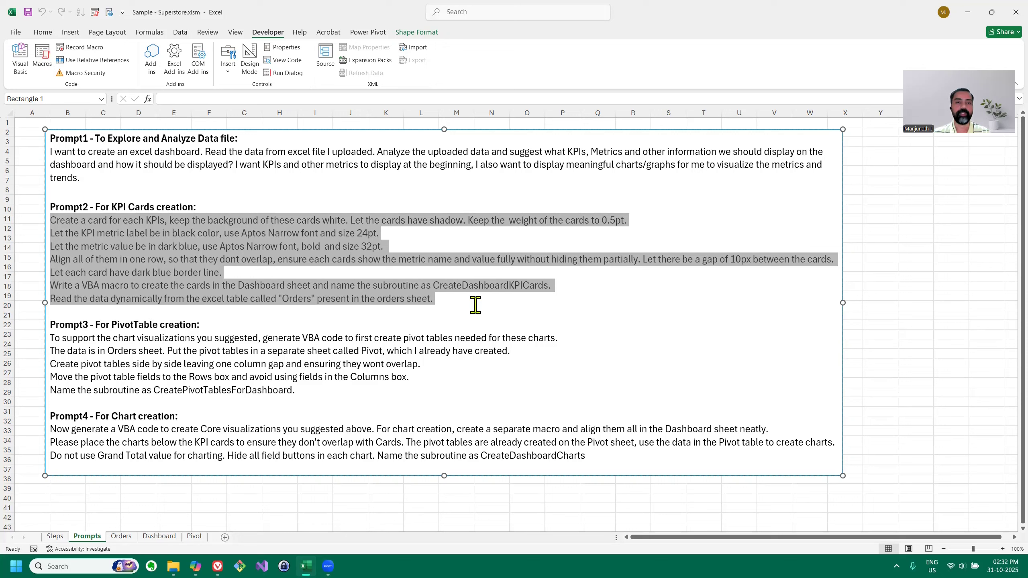
pyautogui.click(406, 248)
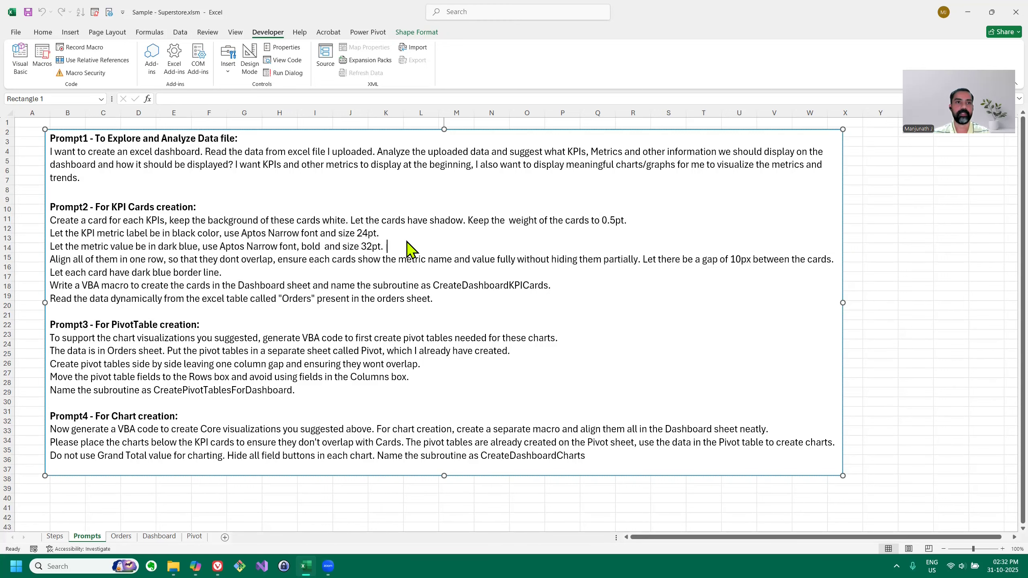
pyautogui.moveTo(242, 235); pyautogui.dragTo(313, 236)
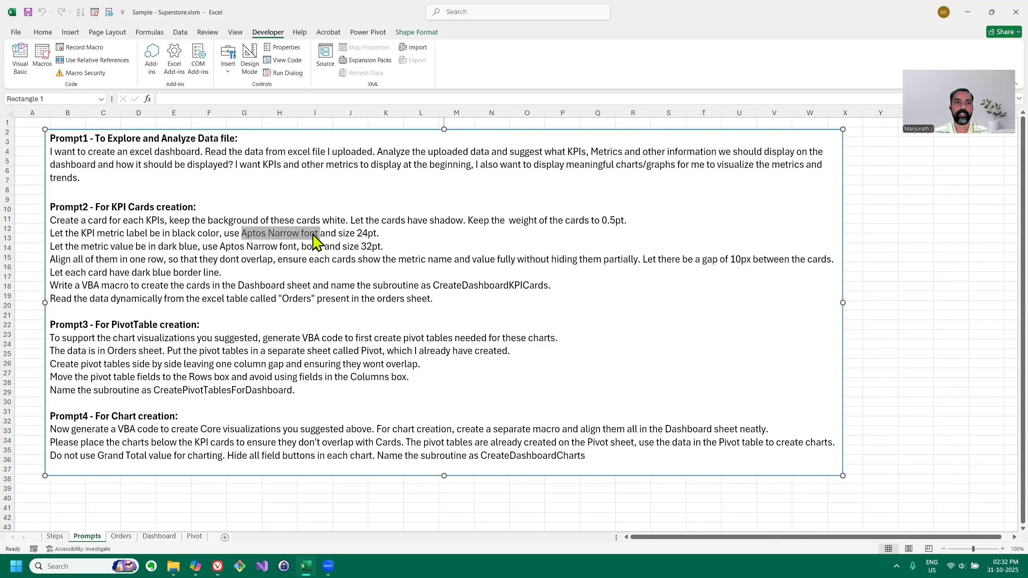
pyautogui.click(279, 248)
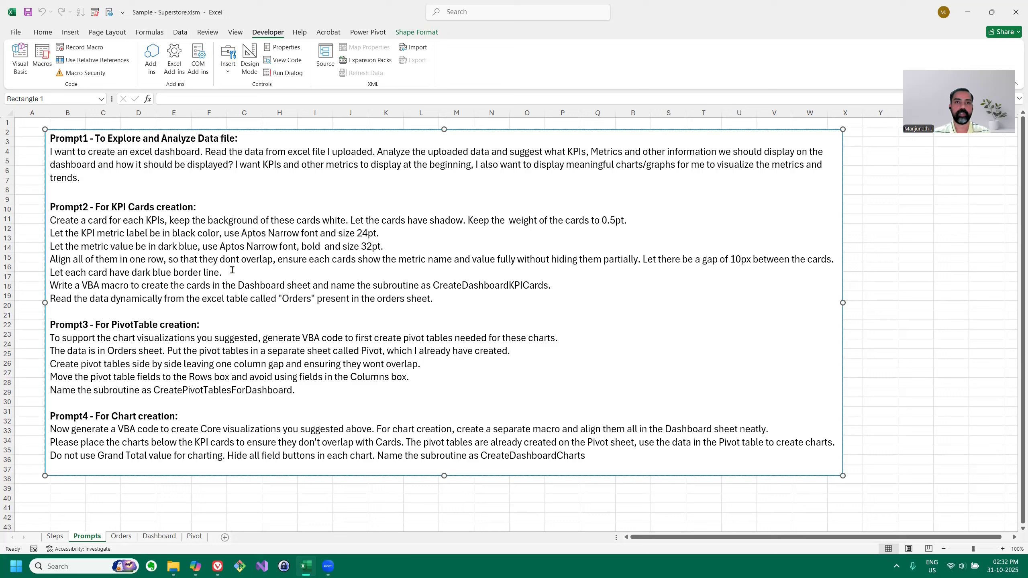
pyautogui.doubleClick(465, 286)
pyautogui.click(388, 288)
# Copy the full Prompt2 text for KPI card creation, switch to Copilot and submit it in the current conversation.
pyautogui.moveTo(442, 298); pyautogui.dragTo(48, 219)
pyautogui.hotkey('ctrl', 'c')
pyautogui.click(489, 318)
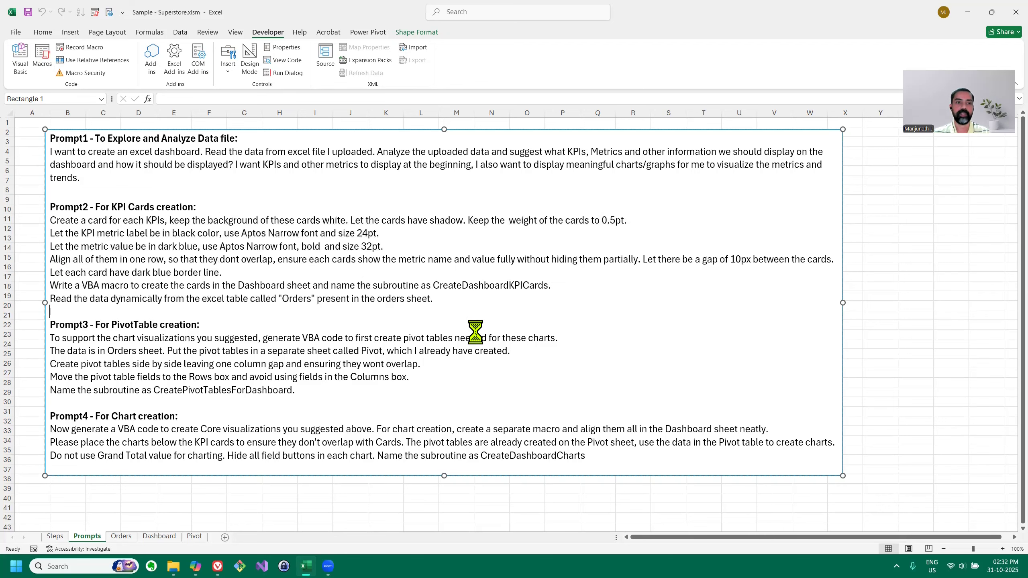
pyautogui.click(198, 567)
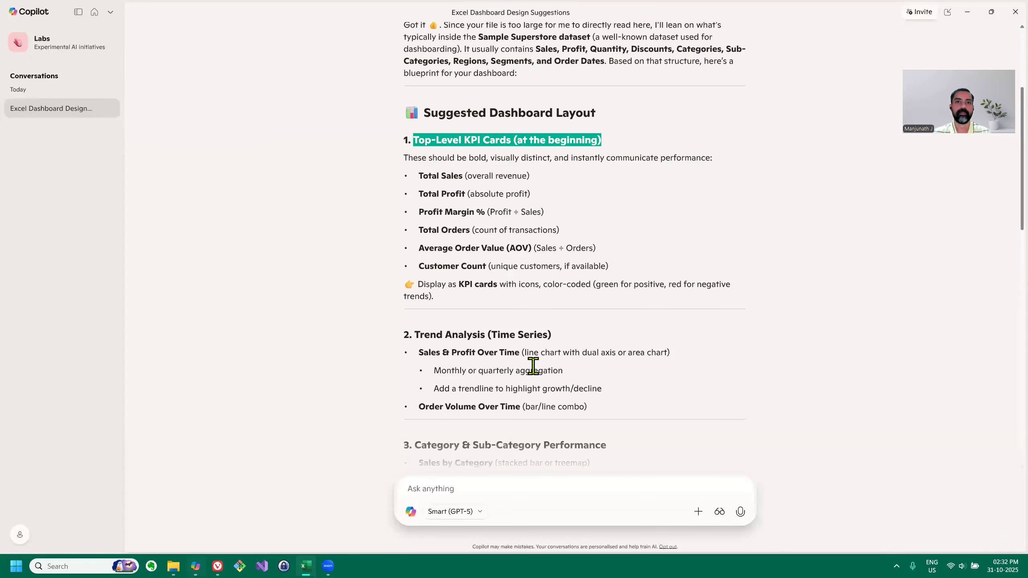
pyautogui.click(459, 492)
pyautogui.hotkey('ctrl', 'v')
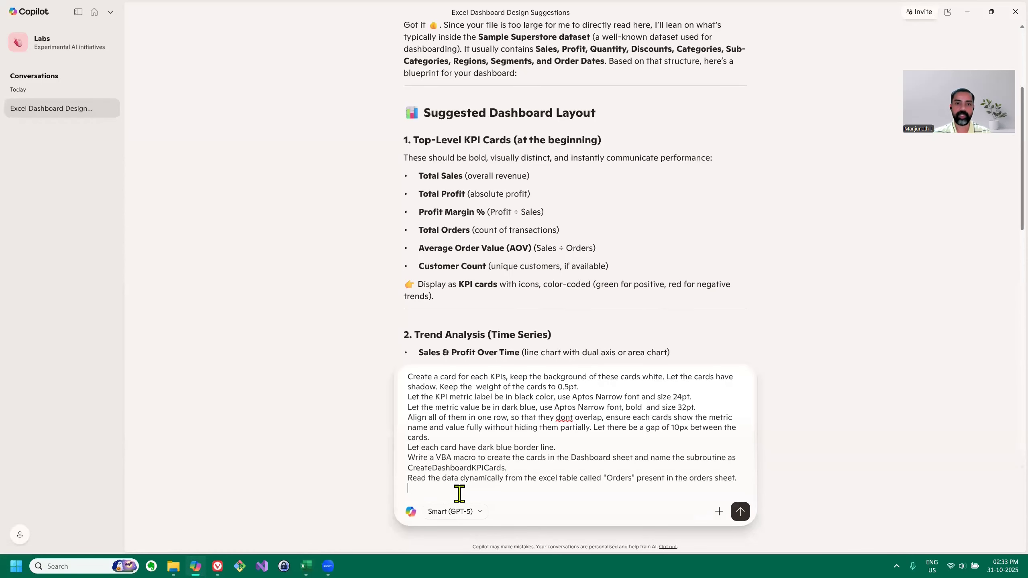
pyautogui.click(740, 512)
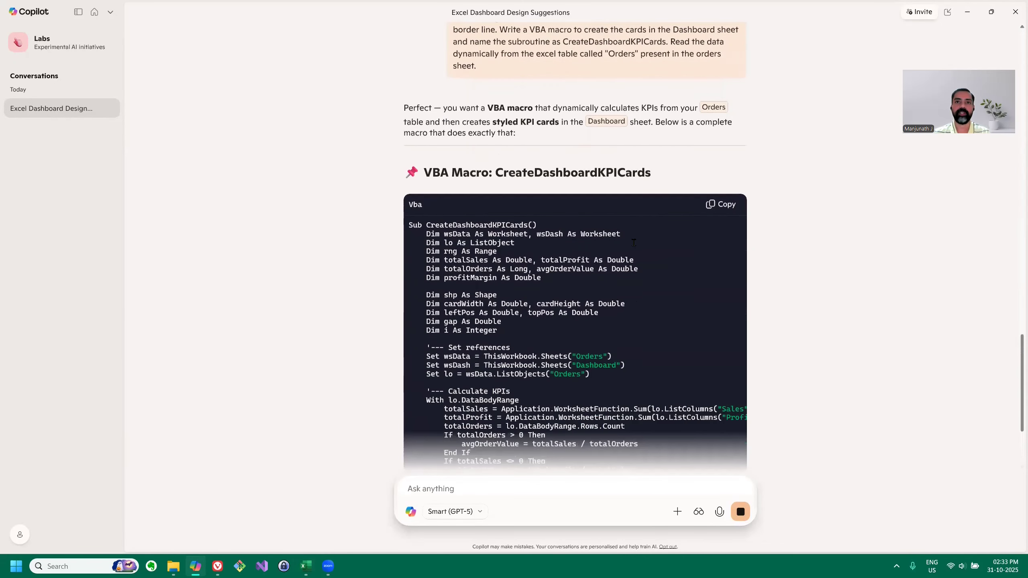
# Examine the generated CreateDashboardKPICards macro, including its card styling and text formatting code and the How It Works notes.
pyautogui.scroll(4, 815, 252)
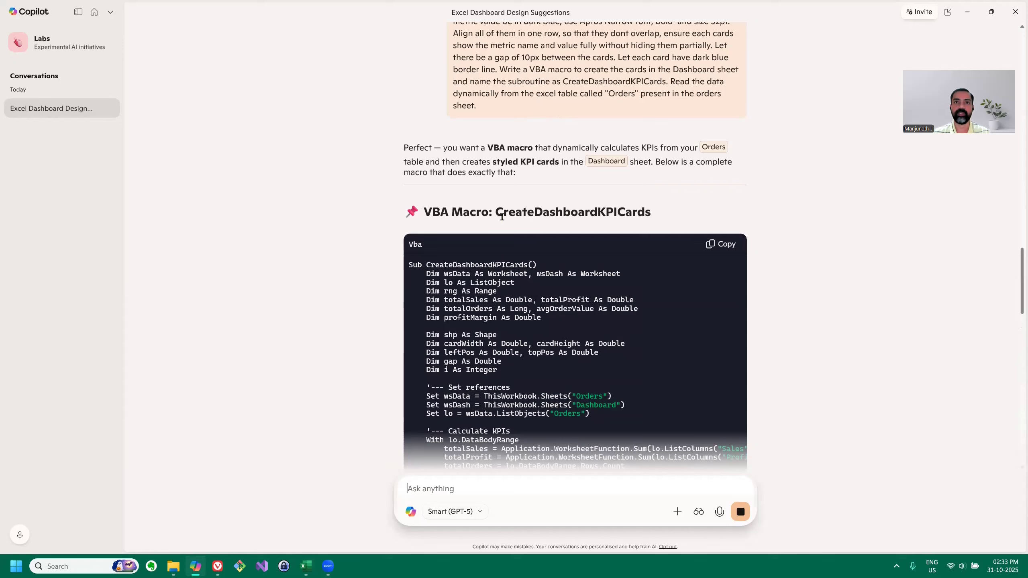
pyautogui.doubleClick(583, 210)
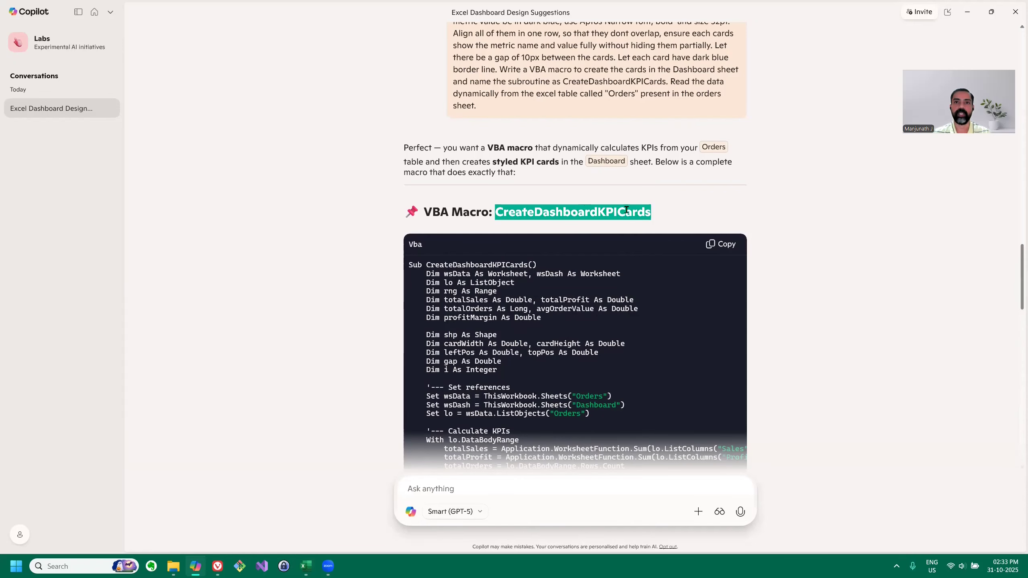
pyautogui.scroll(-10, 599, 214)
pyautogui.scroll(-8, 616, 221)
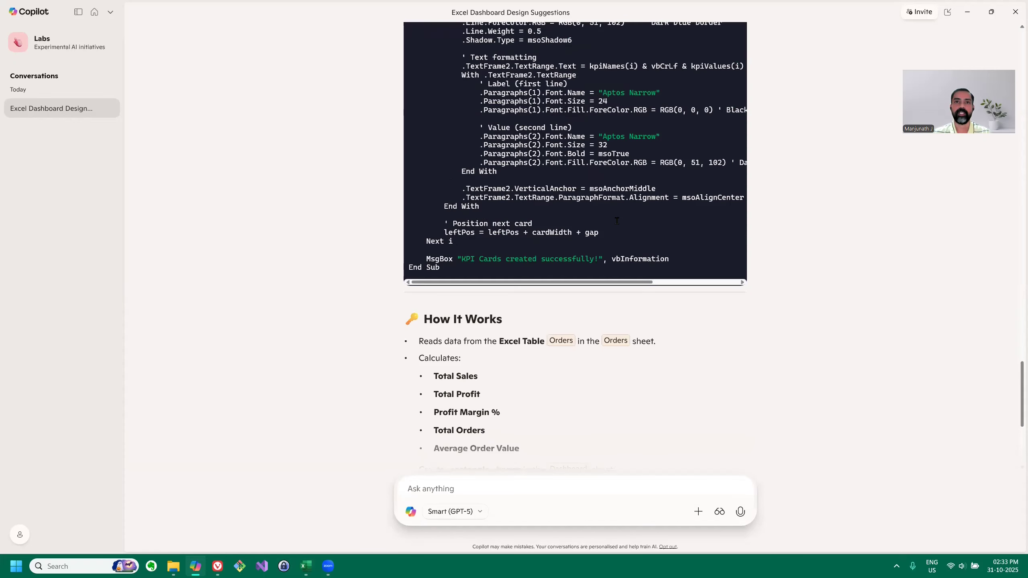
pyautogui.scroll(-3, 571, 299)
pyautogui.scroll(7, 587, 299)
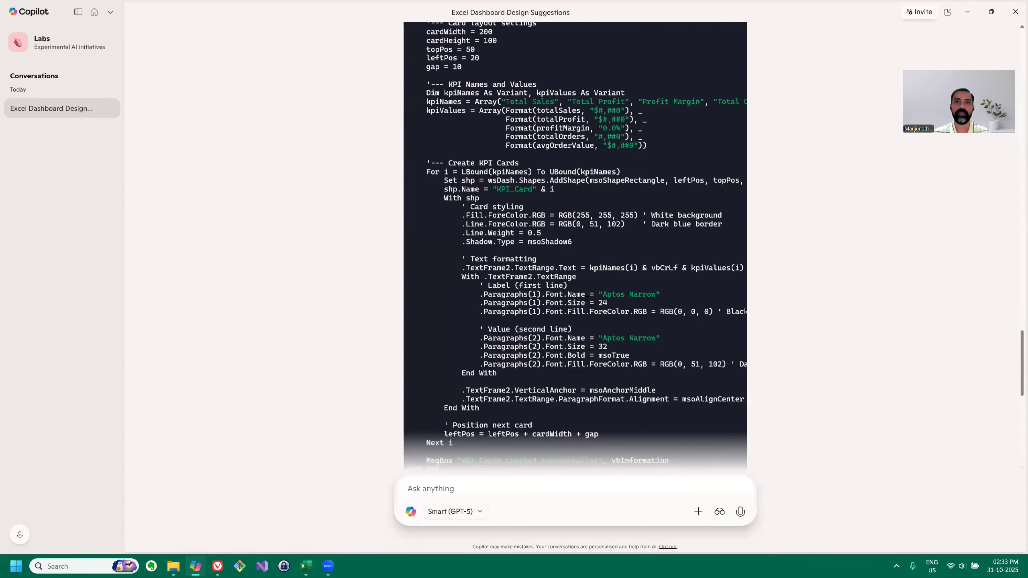
pyautogui.scroll(-4, 616, 212)
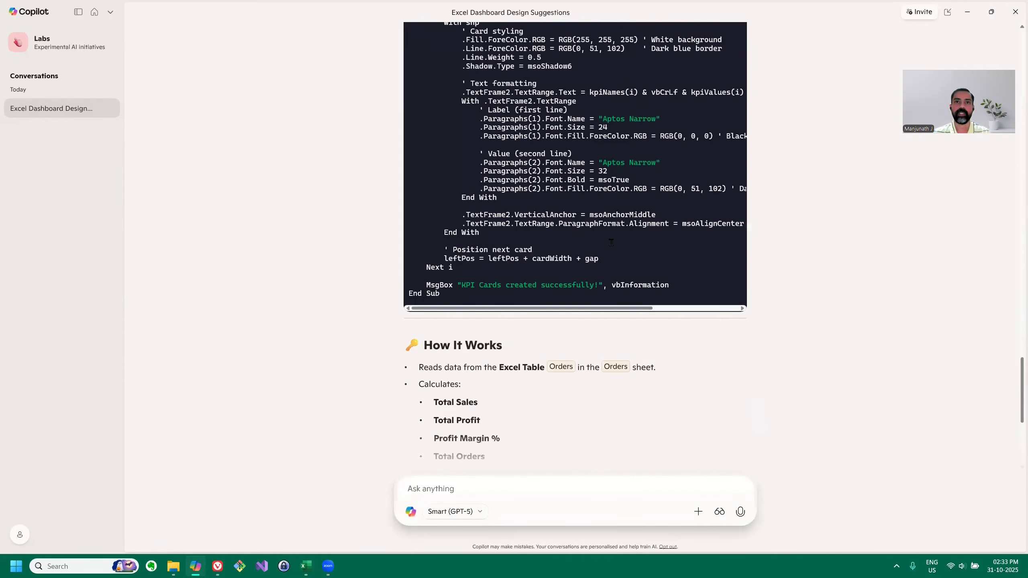
pyautogui.scroll(14, 615, 262)
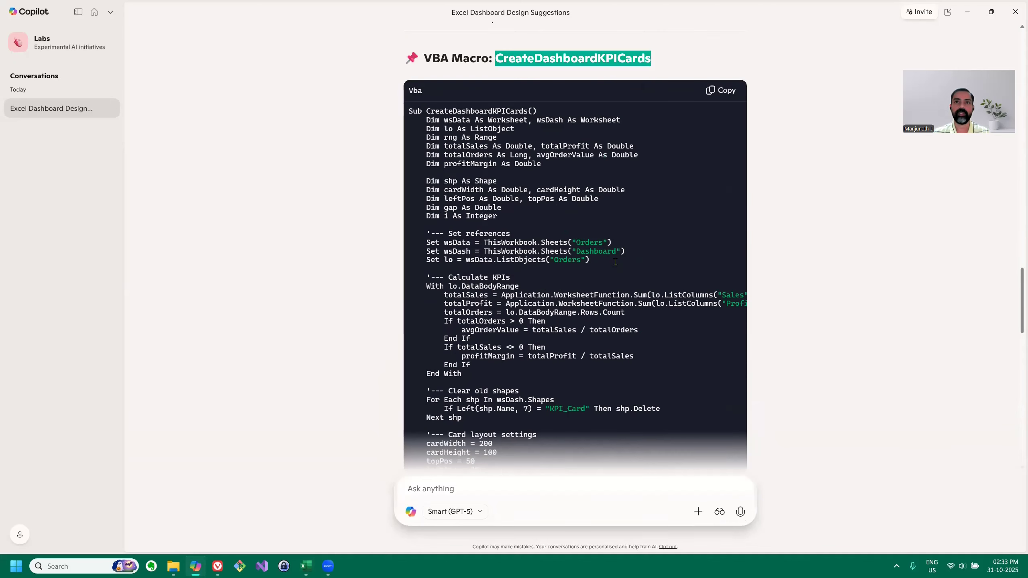
# Copy the generated CreateDashboardKPICards code from Copilot's reply and go to the Dashboard sheet in Excel.
pyautogui.scroll(1, 741, 141)
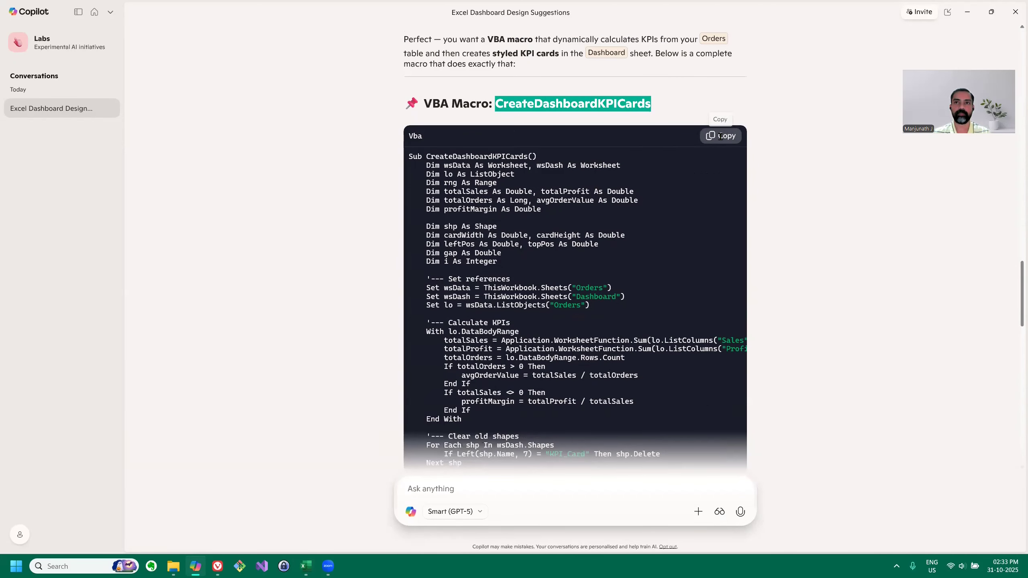
pyautogui.click(306, 567)
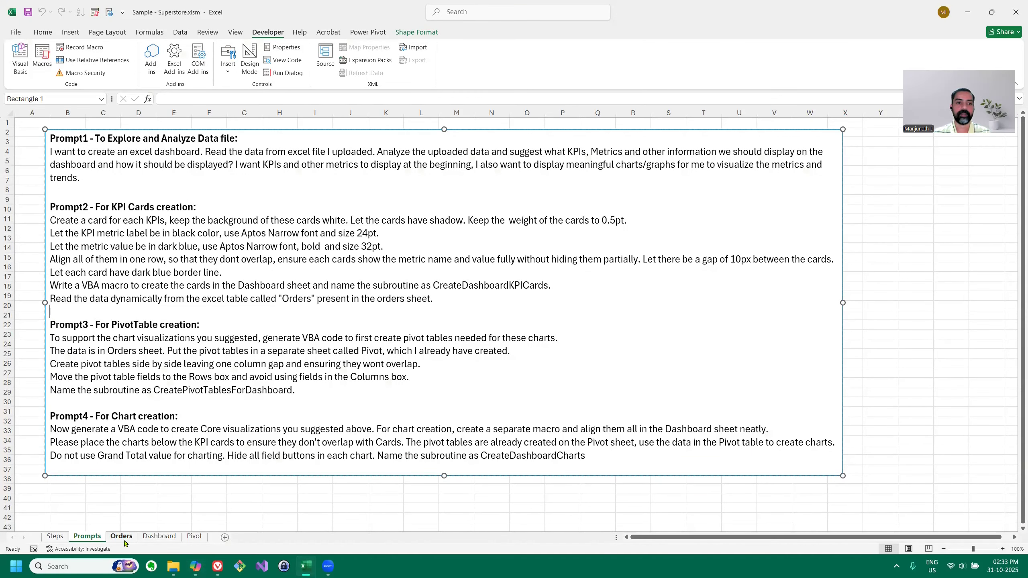
pyautogui.click(150, 537)
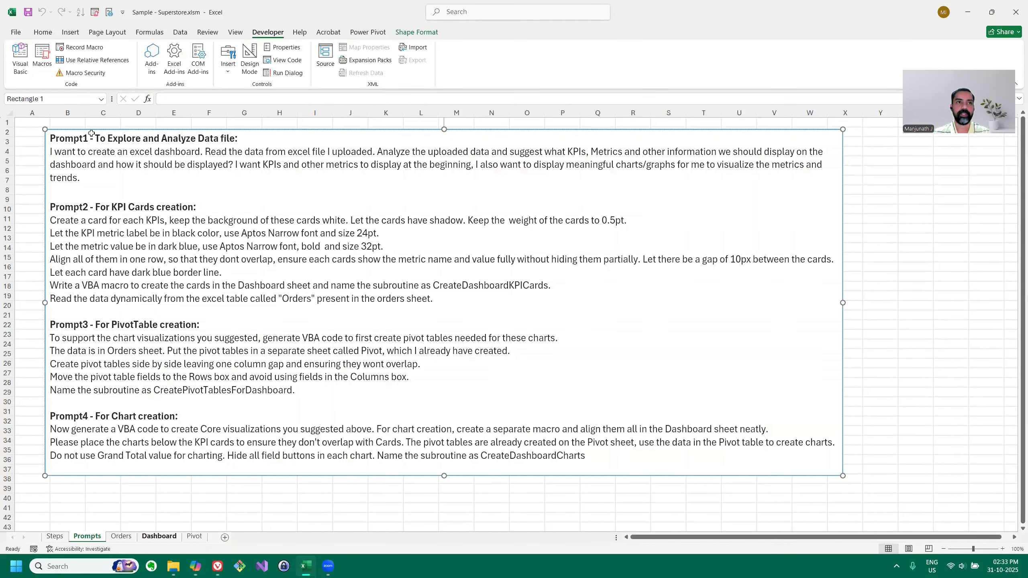
pyautogui.click(124, 154)
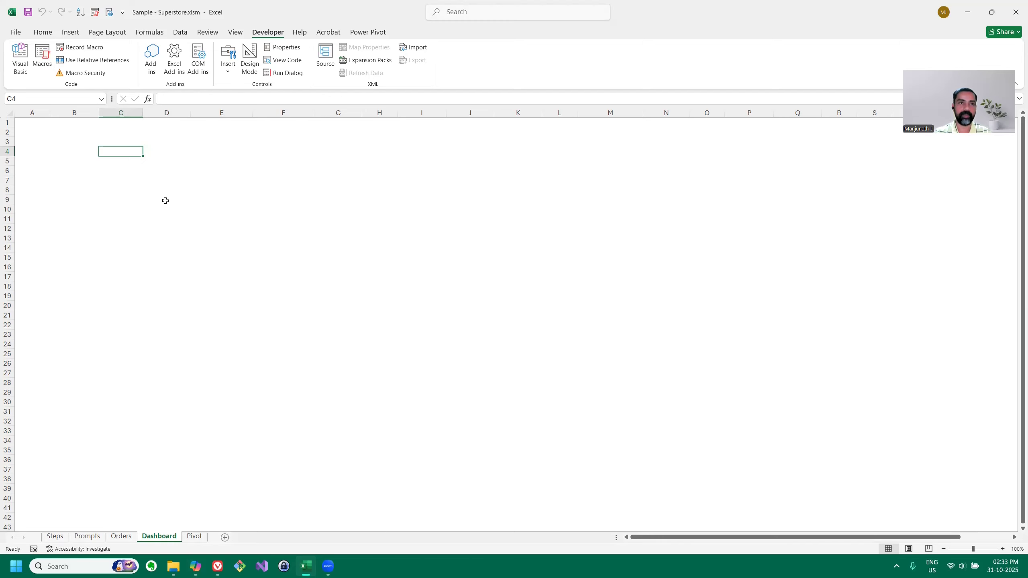
# Open the VBA editor, insert a new module and paste the copied CreateDashboardKPICards code into it.
pyautogui.hotkey('alt', 'F11')
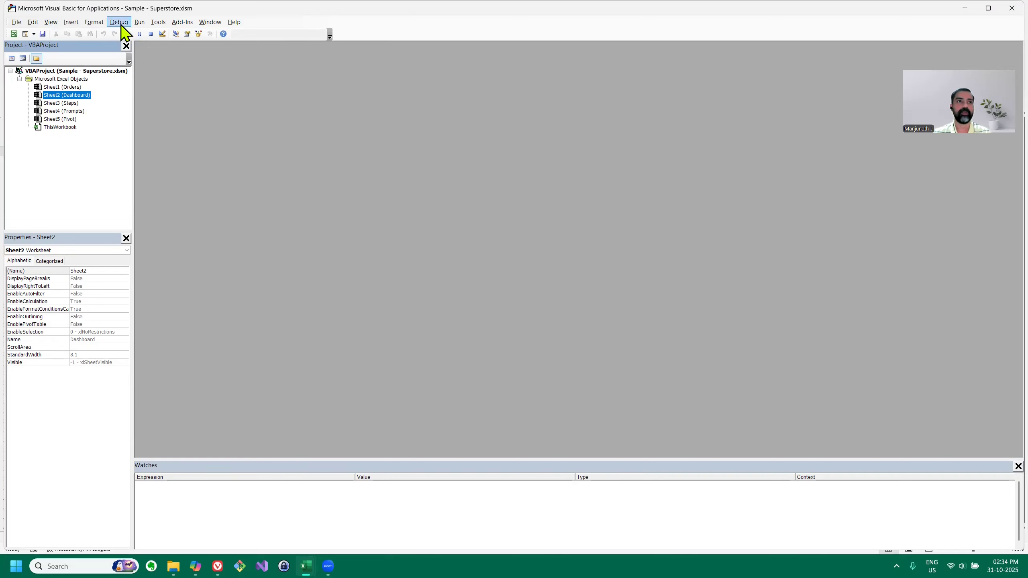
pyautogui.click(72, 23)
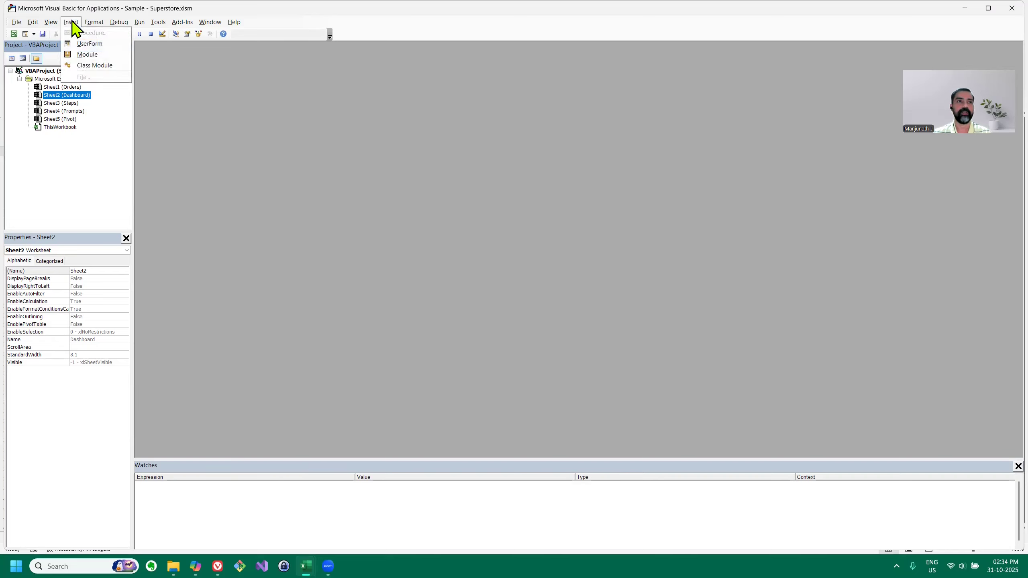
pyautogui.click(86, 55)
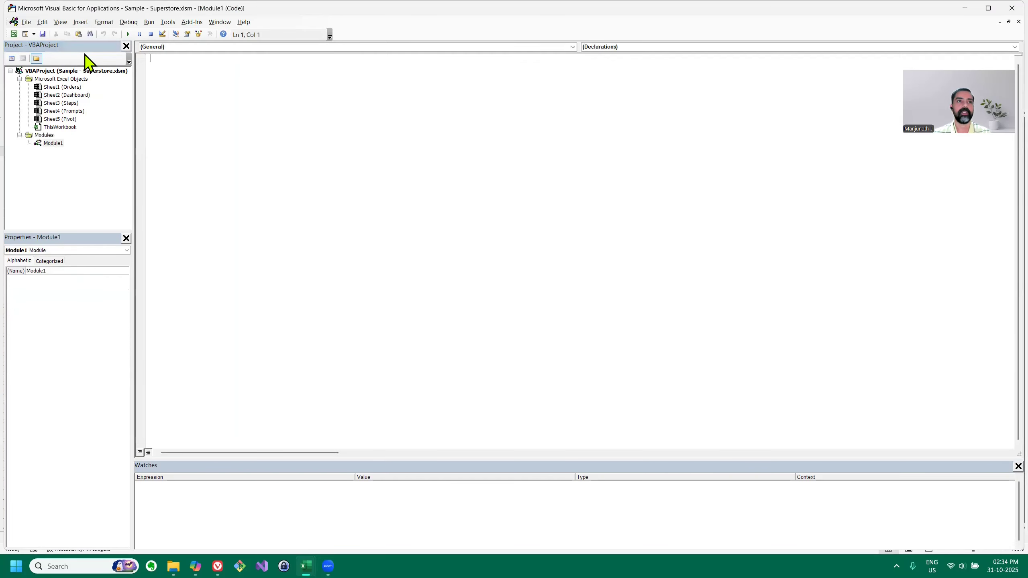
pyautogui.rightClick(237, 100)
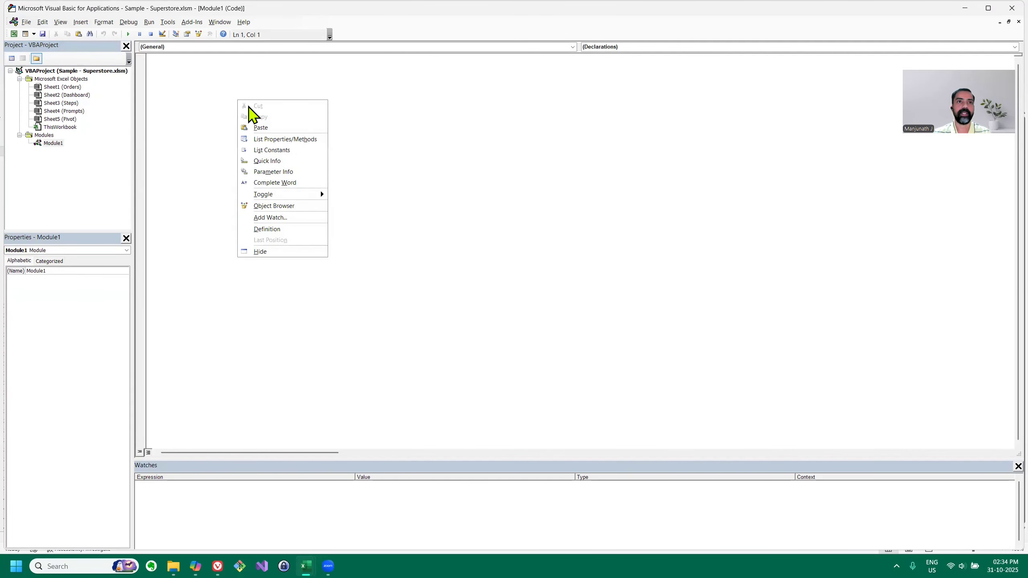
pyautogui.click(274, 128)
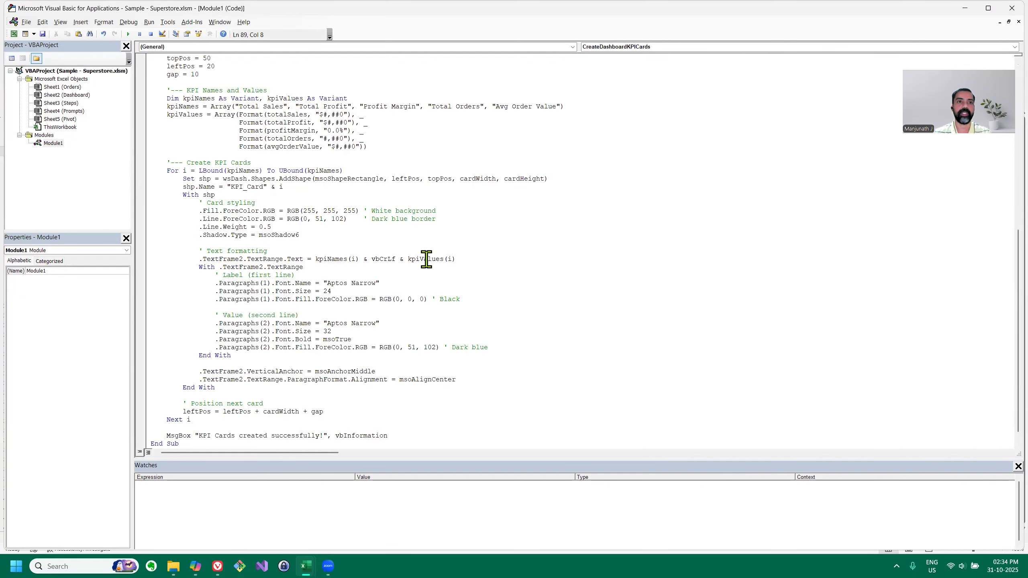
# Look over the pasted code from its beginning and check the subroutine's name in the first line.
pyautogui.scroll(12, 426, 259)
pyautogui.scroll(2, 275, 92)
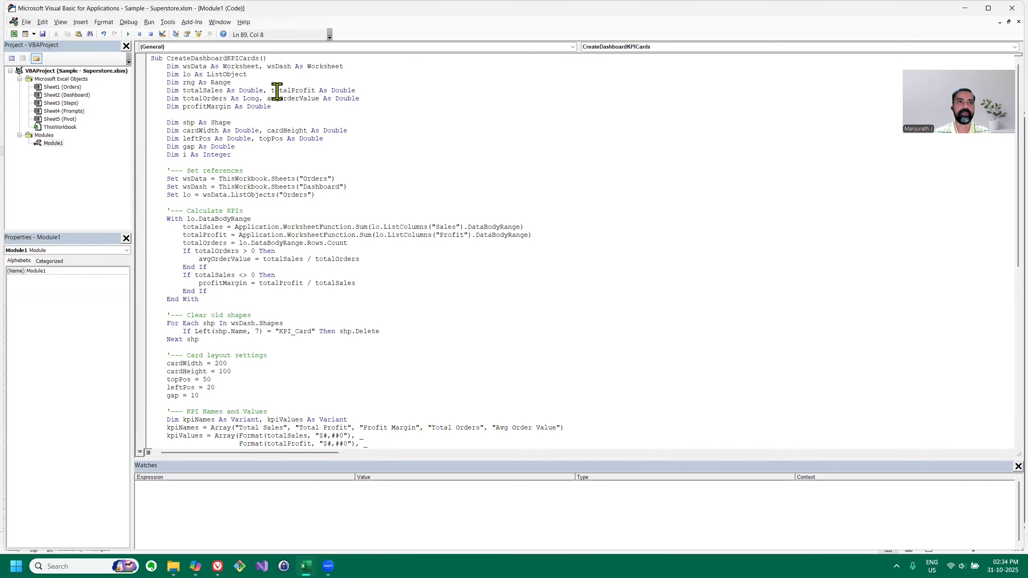
pyautogui.doubleClick(247, 58)
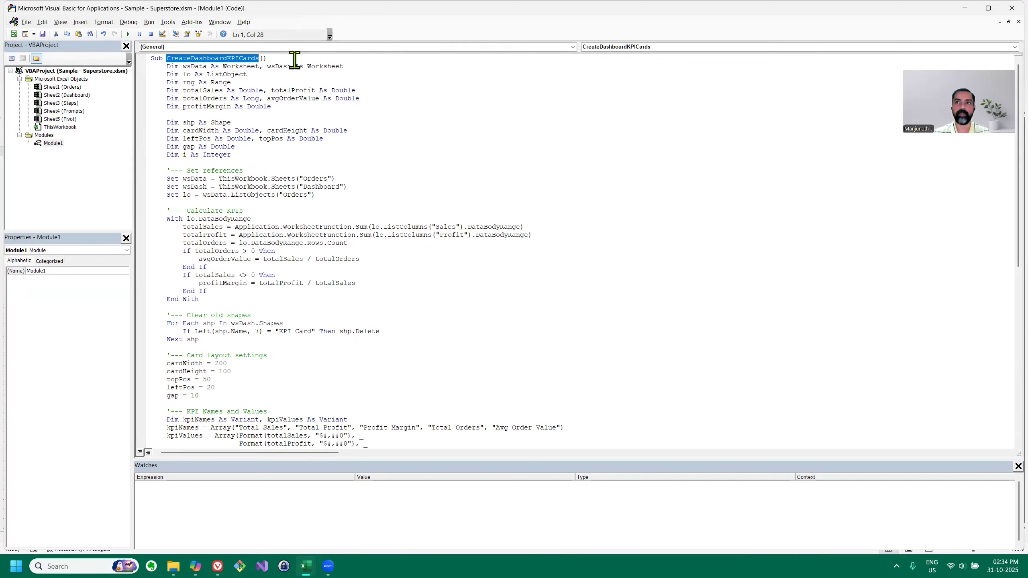
pyautogui.click(319, 98)
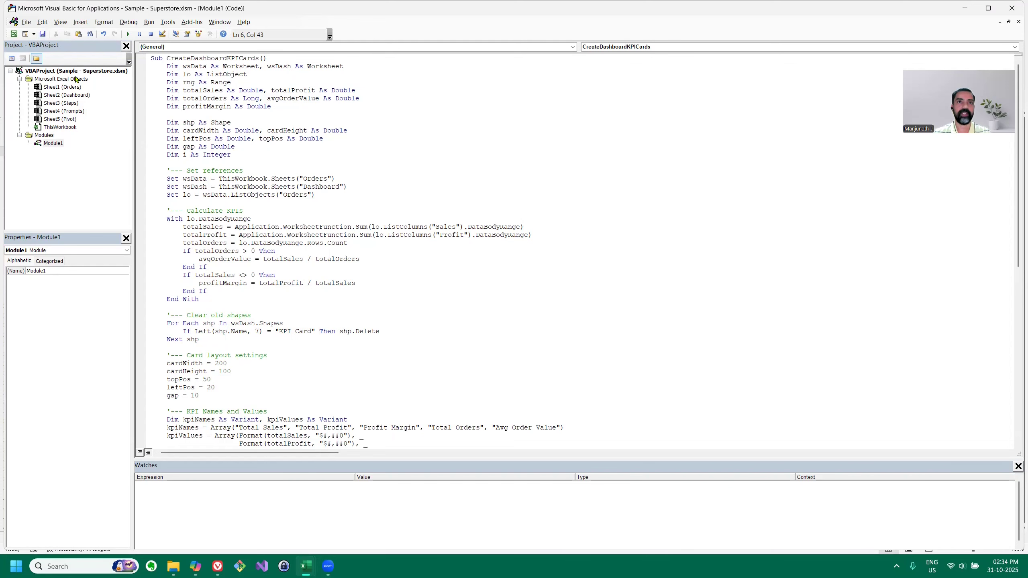
# Leave the VBA editor and add a form control button labelled Create KPI Cards around cell C2 of the Dashboard sheet.
pyautogui.click(1003, 9)
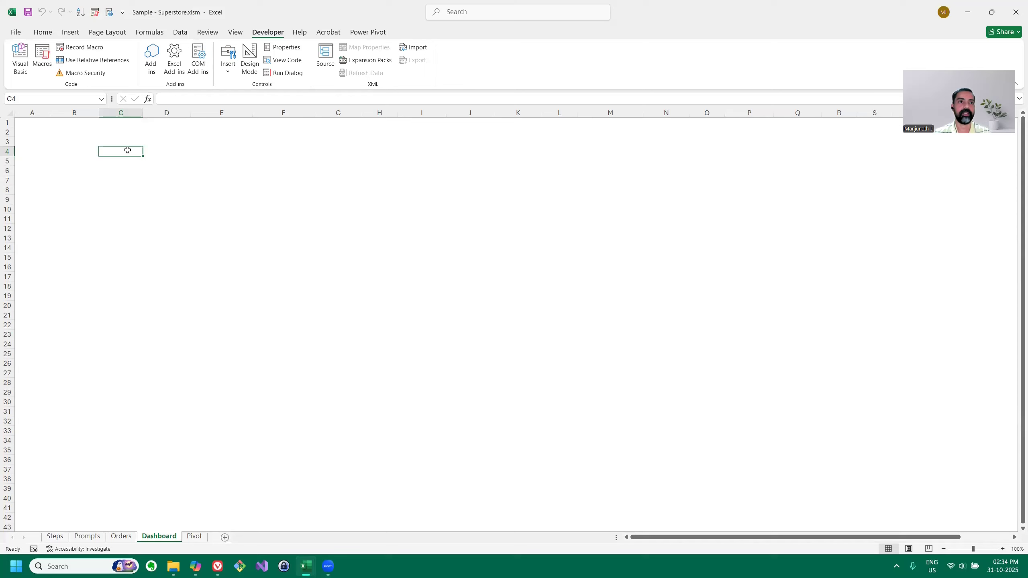
pyautogui.click(123, 136)
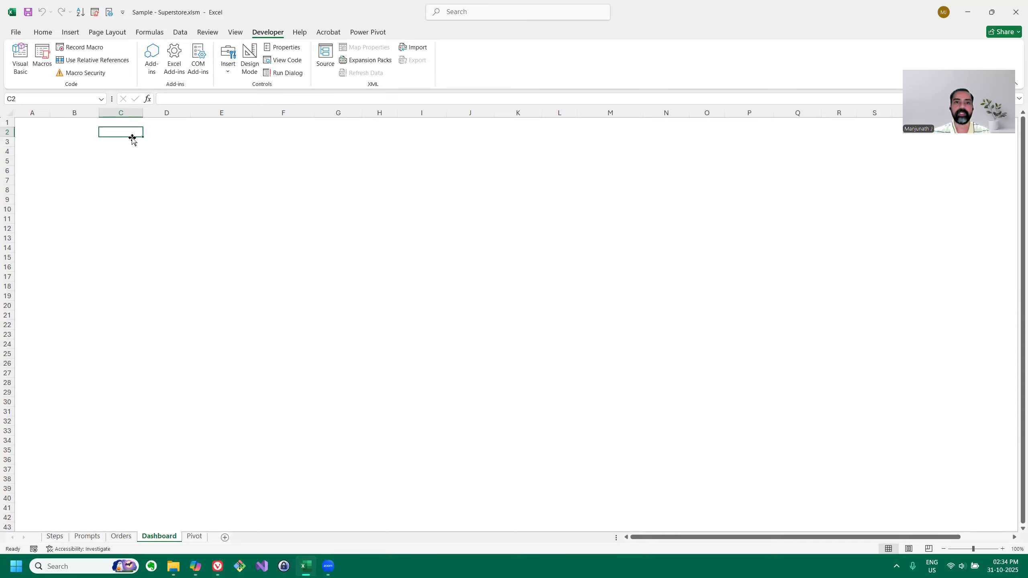
pyautogui.click(228, 75)
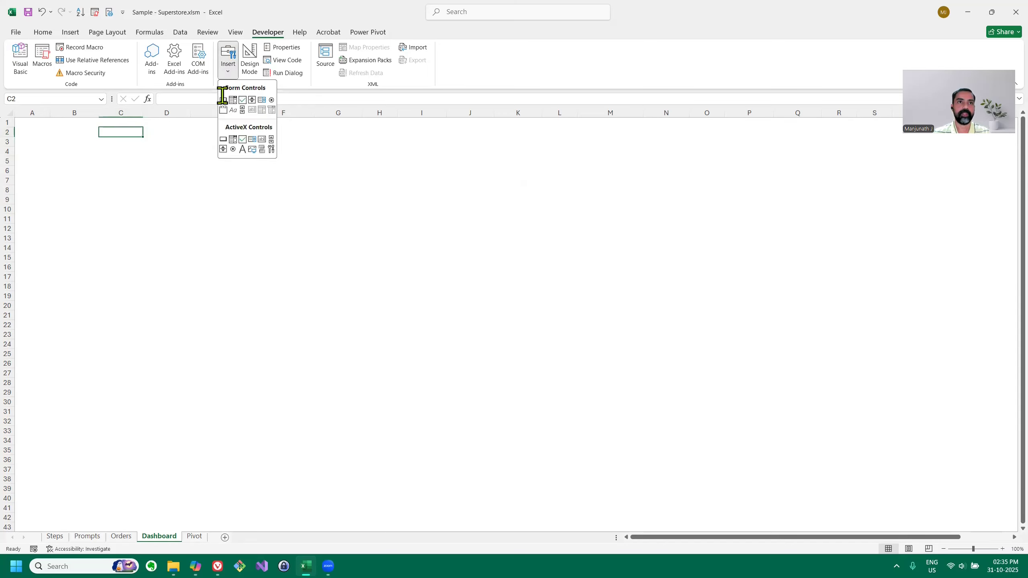
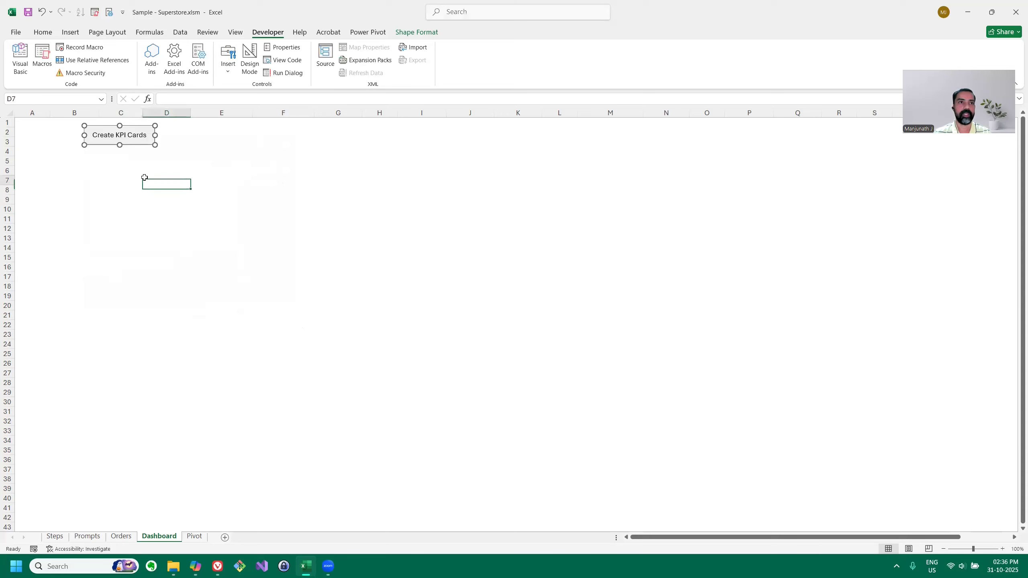
# Run the macro with the Create KPI Cards button and dismiss its message.
pyautogui.click(123, 138)
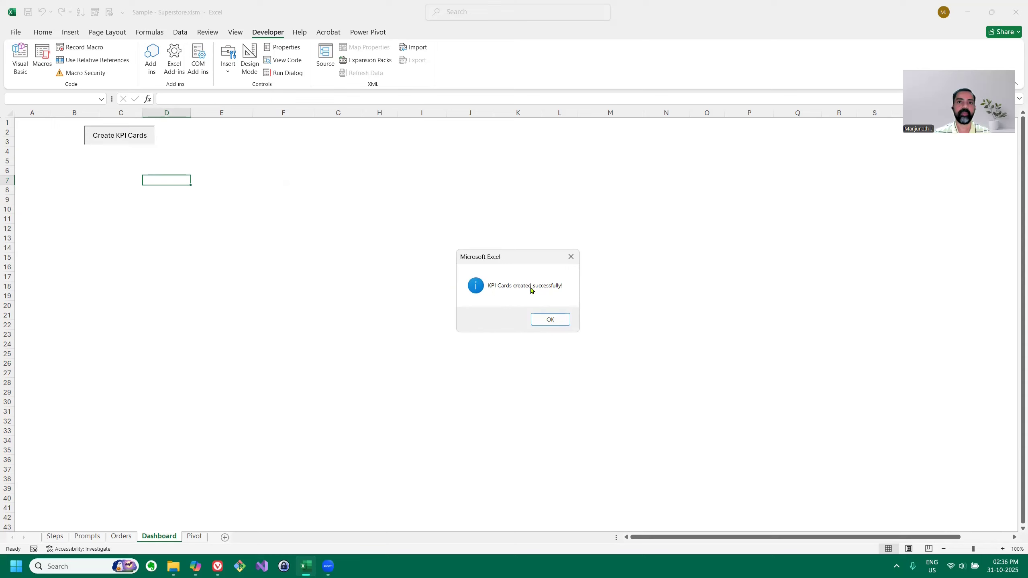
pyautogui.moveTo(512, 260); pyautogui.dragTo(496, 187)
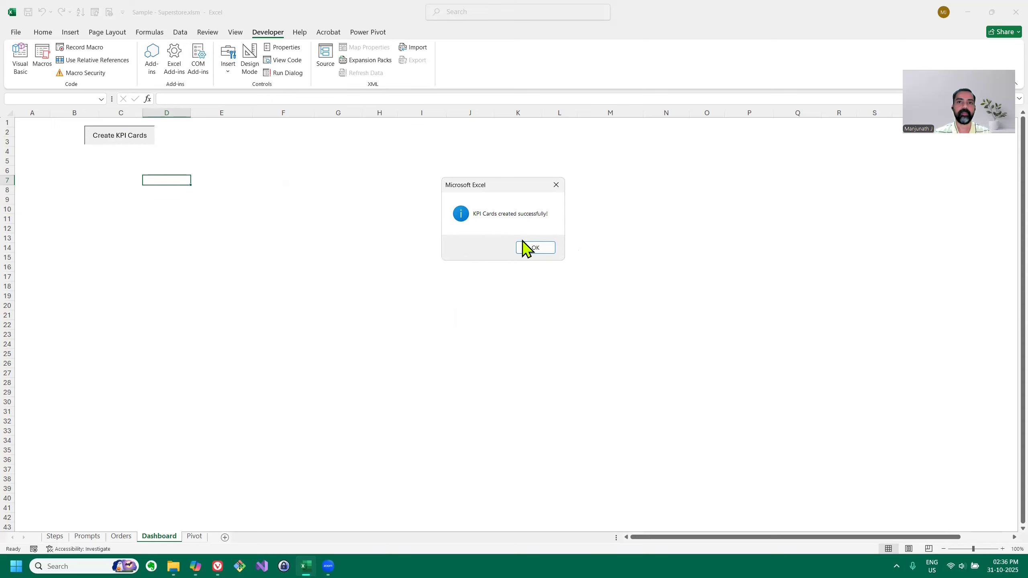
pyautogui.click(532, 247)
# Inspect the KPI cards on the Dashboard sheet one by one, from Total Sales to Avg Order Value.
pyautogui.click(100, 211)
pyautogui.click(229, 204)
pyautogui.click(381, 208)
pyautogui.click(533, 215)
pyautogui.click(658, 210)
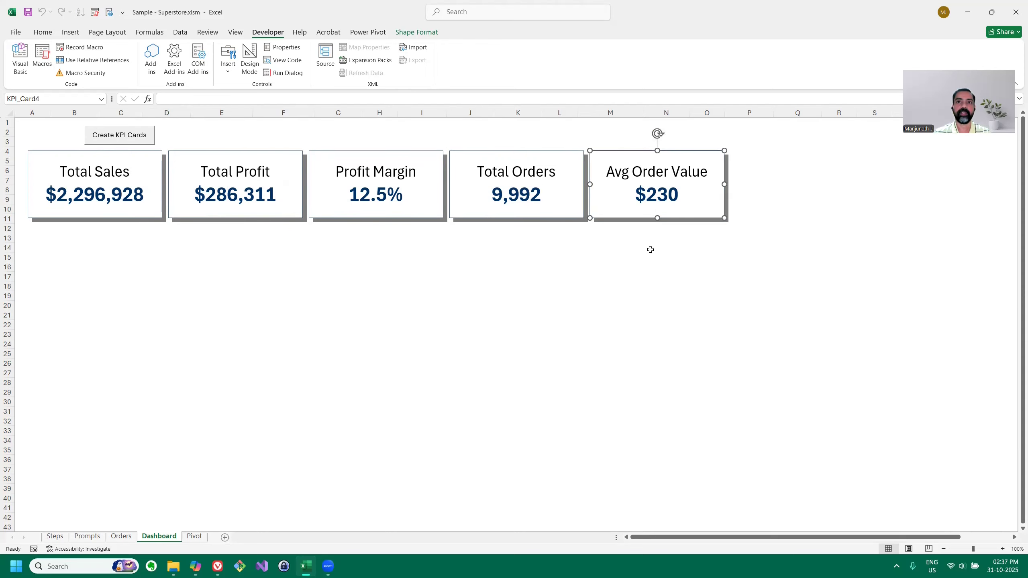
pyautogui.click(95, 213)
pyautogui.click(225, 211)
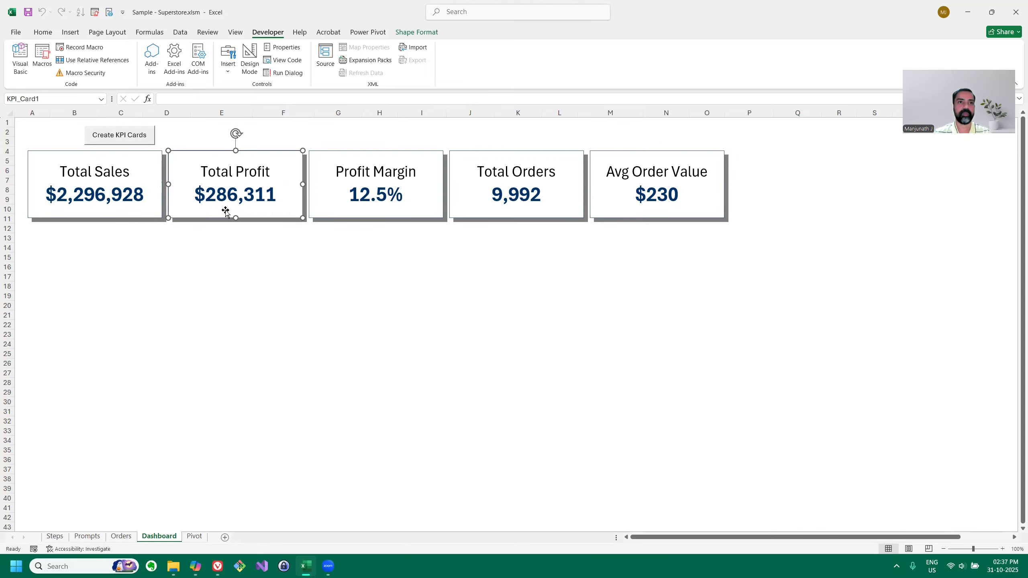
# Check the remaining KPI cards on the Dashboard sheet against the top-level KPI list in Copilot's suggested dashboard layout.
pyautogui.click(375, 217)
pyautogui.click(519, 202)
pyautogui.click(658, 201)
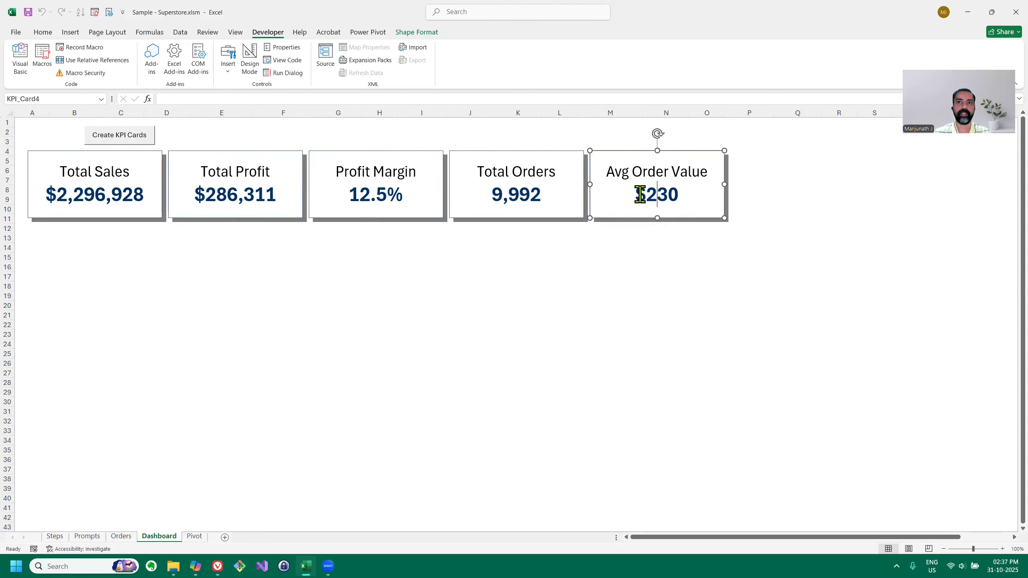
pyautogui.click(202, 565)
pyautogui.scroll(10, 766, 251)
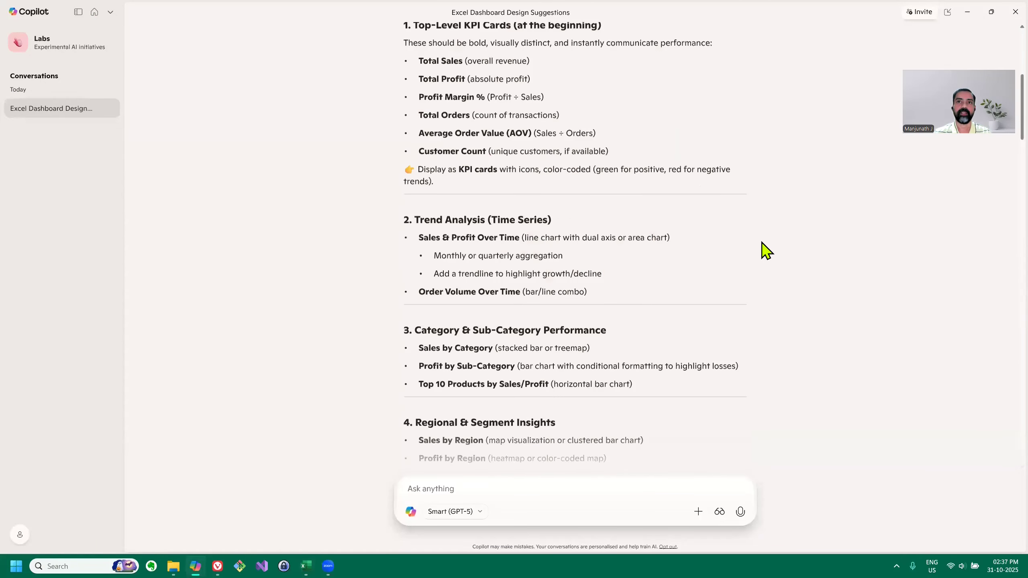
pyautogui.scroll(7, 826, 246)
pyautogui.scroll(-6, 828, 246)
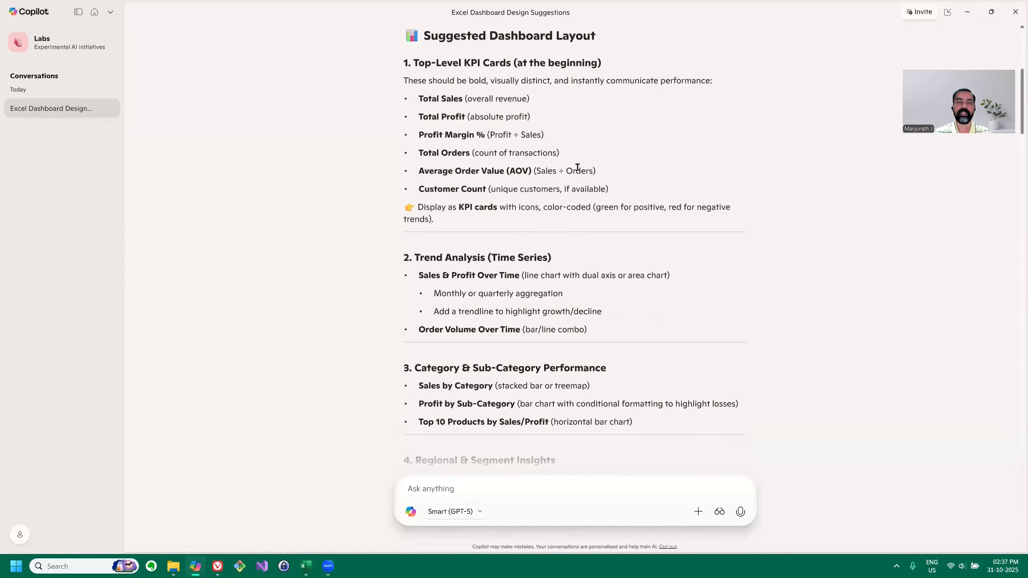
pyautogui.scroll(-1, 431, 88)
pyautogui.moveTo(418, 81); pyautogui.dragTo(553, 85)
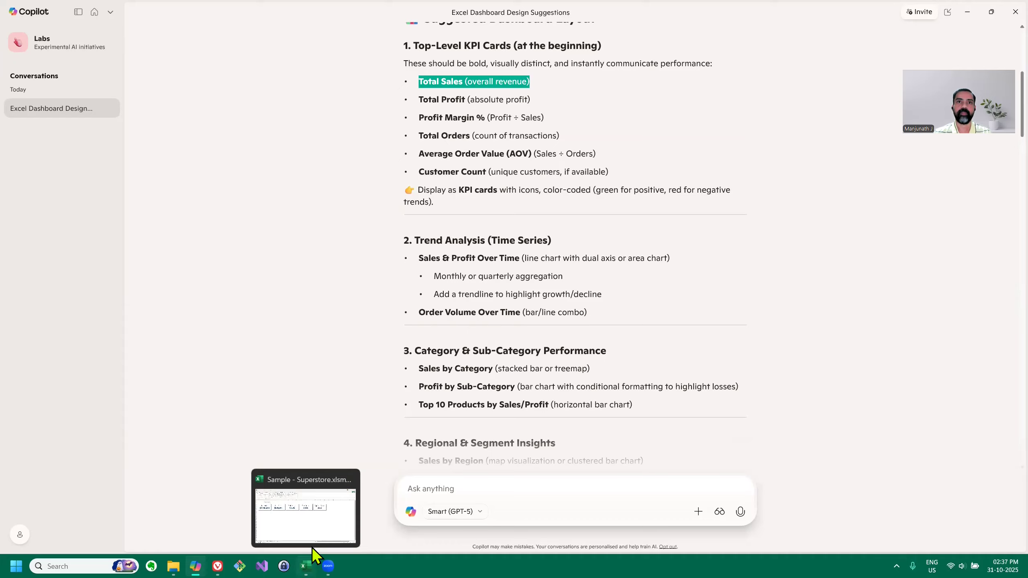
pyautogui.click(312, 547)
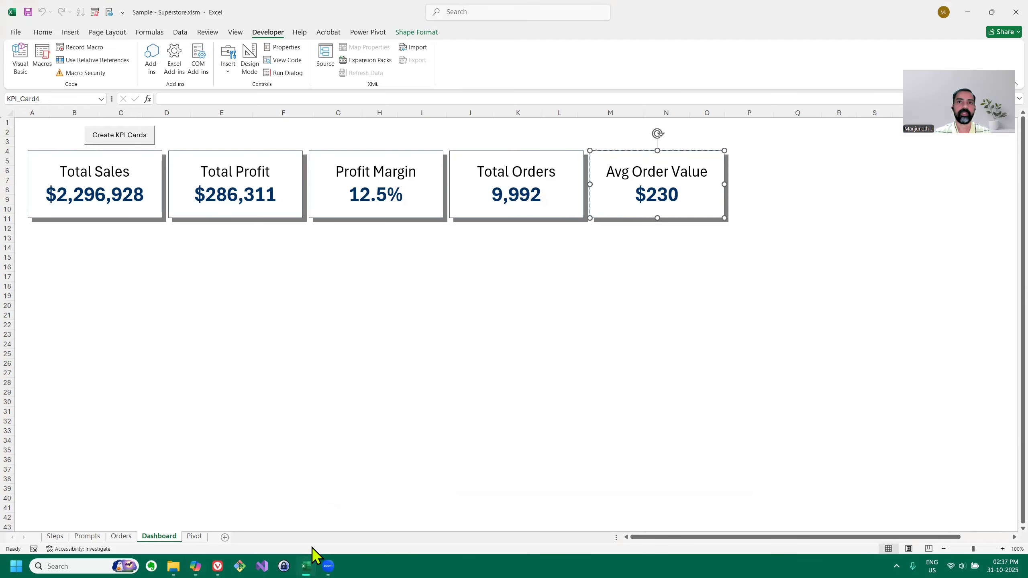
# Return to Copilot's suggested layout and examine the Customer Count item in its KPI card list.
pyautogui.click(311, 547)
pyautogui.moveTo(416, 167); pyautogui.dragTo(614, 172)
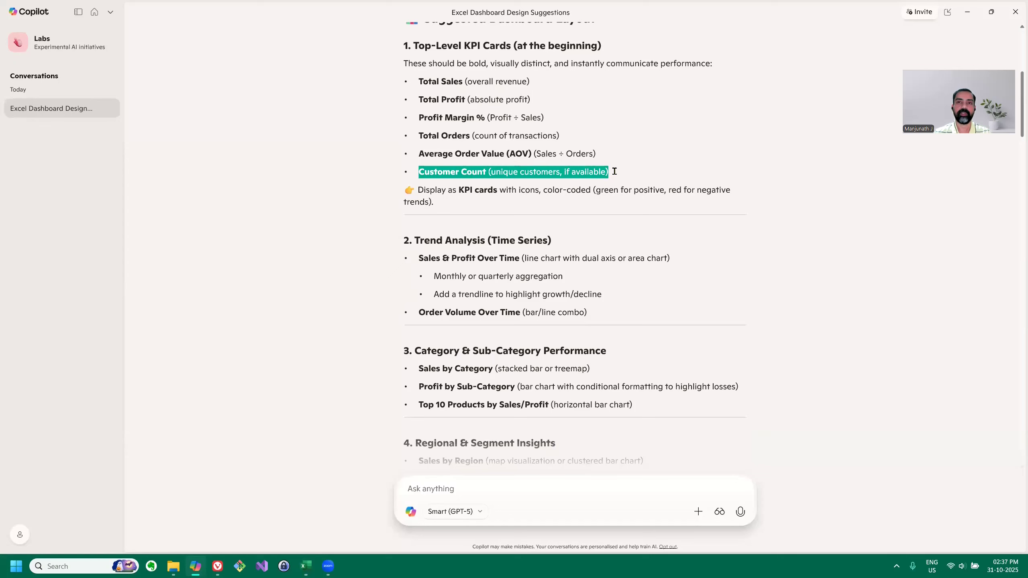
pyautogui.click(461, 178)
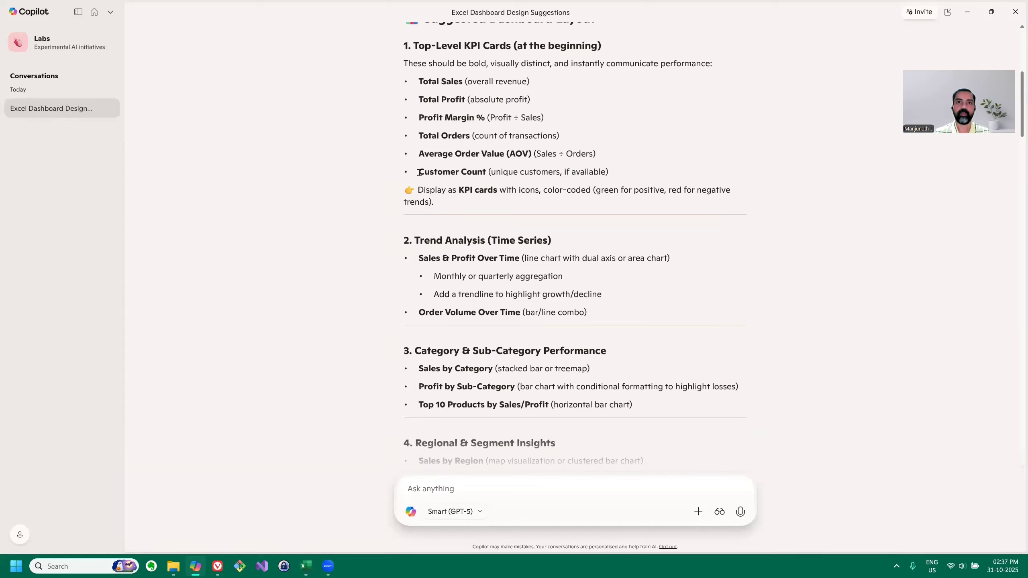
pyautogui.tripleClick(454, 173)
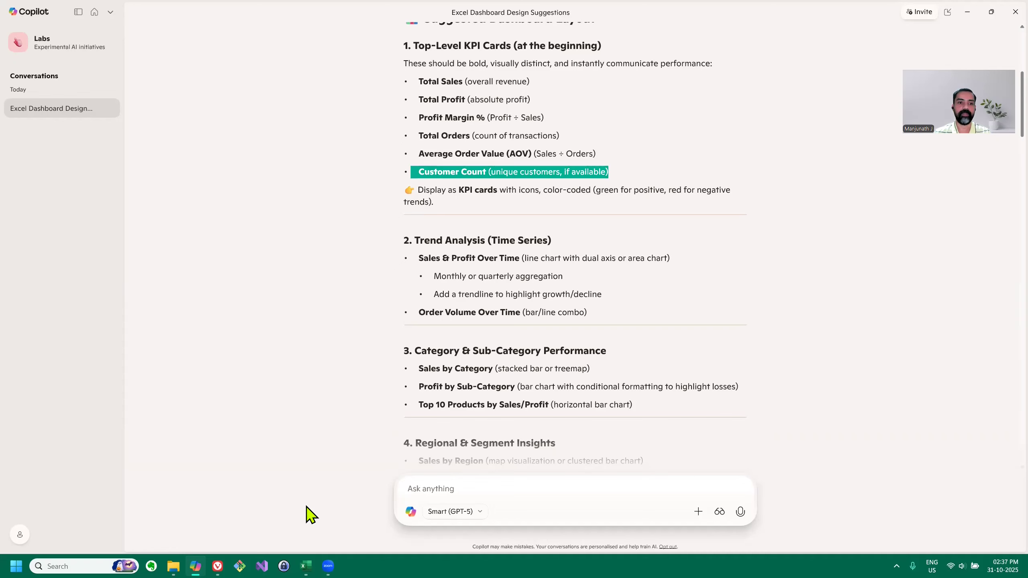
# Switch back to Excel, move the Create KPI Cards button in line with the Total Sales card's left edge, and save the workbook.
pyautogui.click(305, 566)
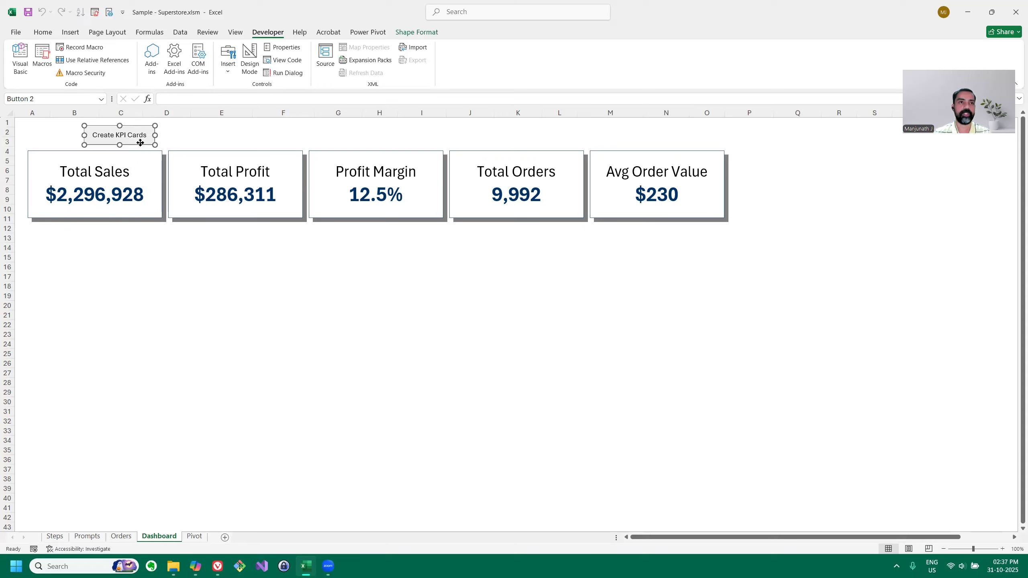
pyautogui.moveTo(140, 143); pyautogui.dragTo(83, 142)
pyautogui.click(224, 315)
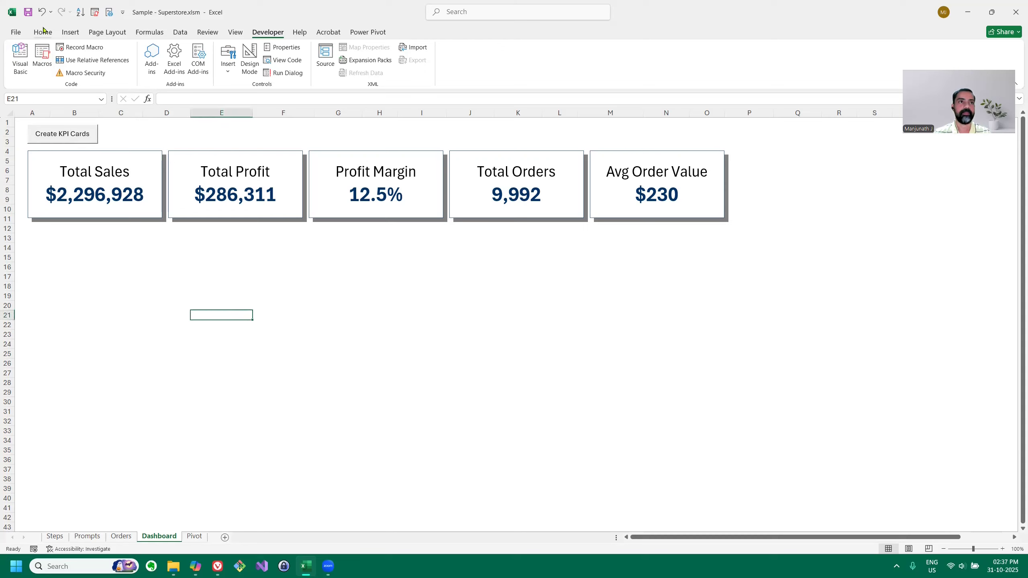
pyautogui.click(28, 15)
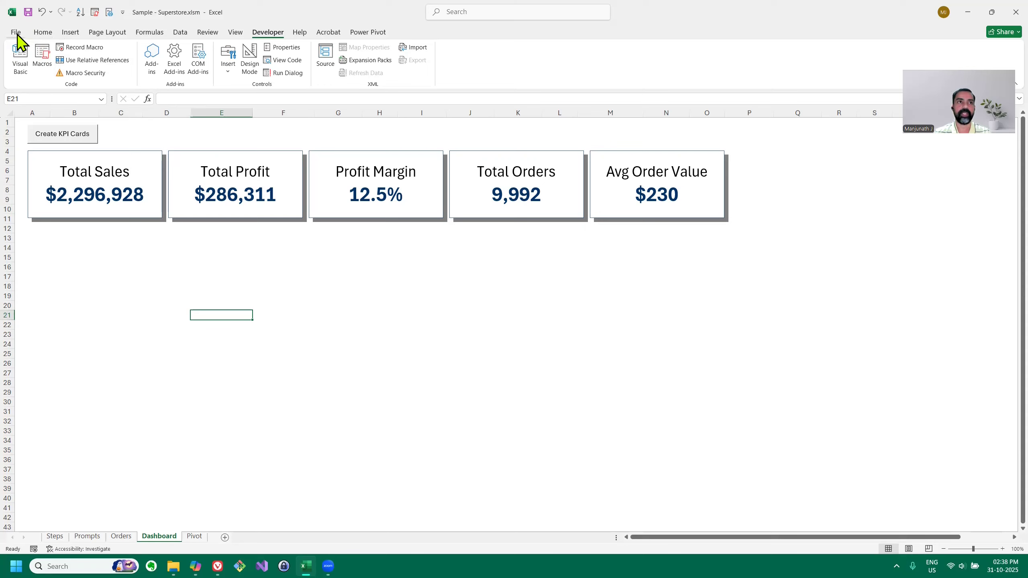
# Check the workbook's file type in the Save As dialog, and go back to the Dashboard sheet without saving a copy.
pyautogui.click(245, 329)
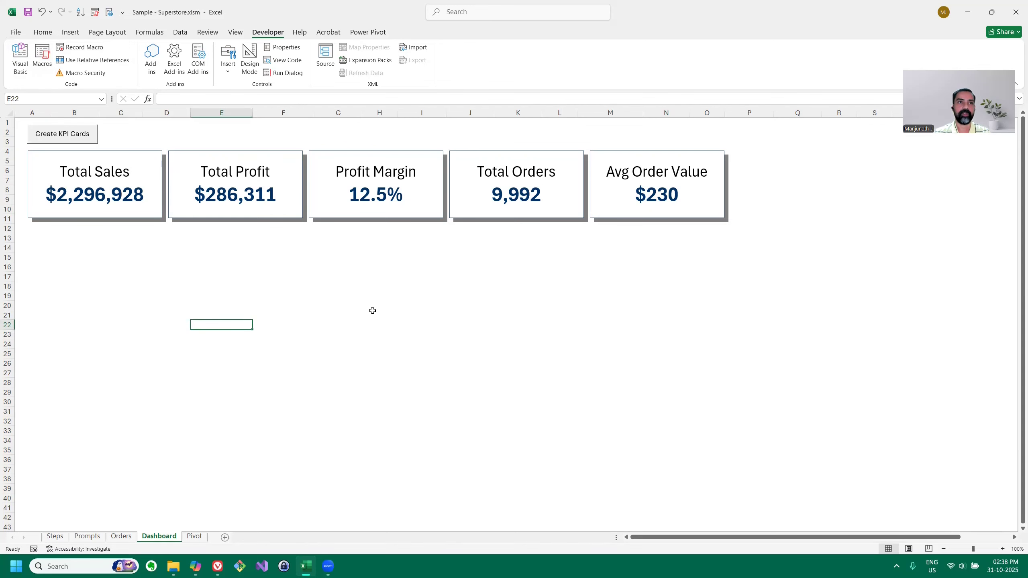
pyautogui.click(16, 32)
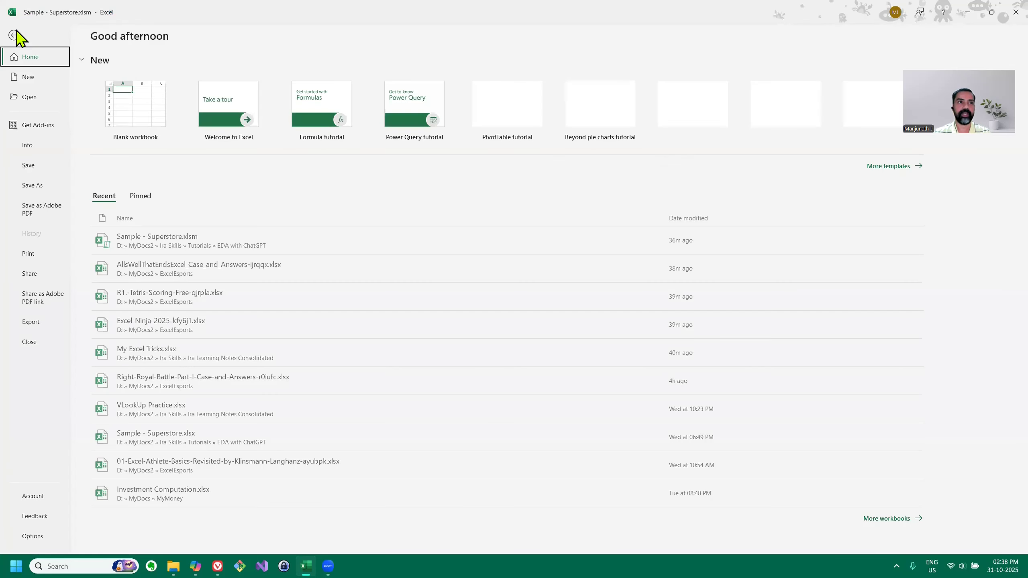
pyautogui.click(32, 185)
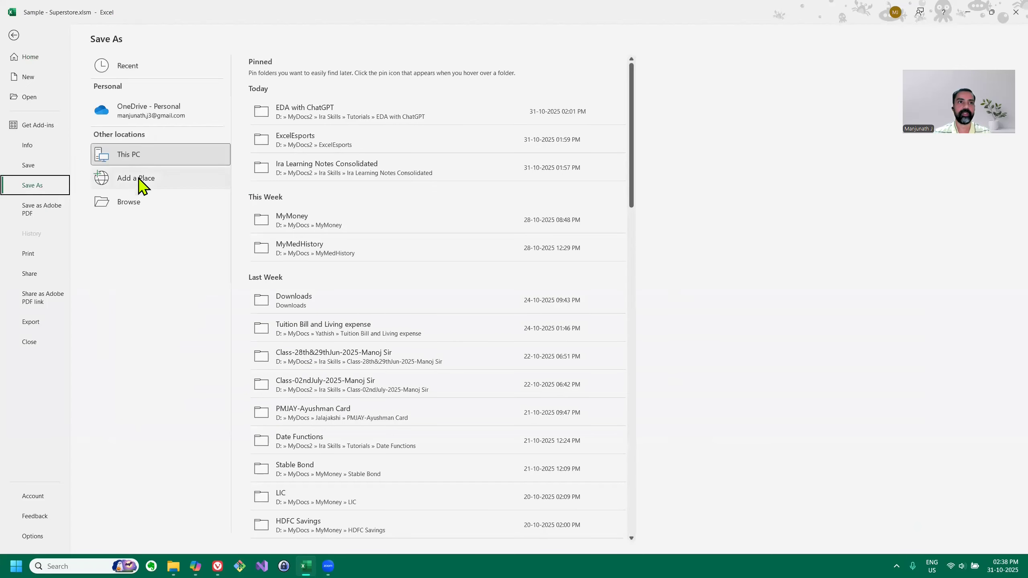
pyautogui.click(130, 201)
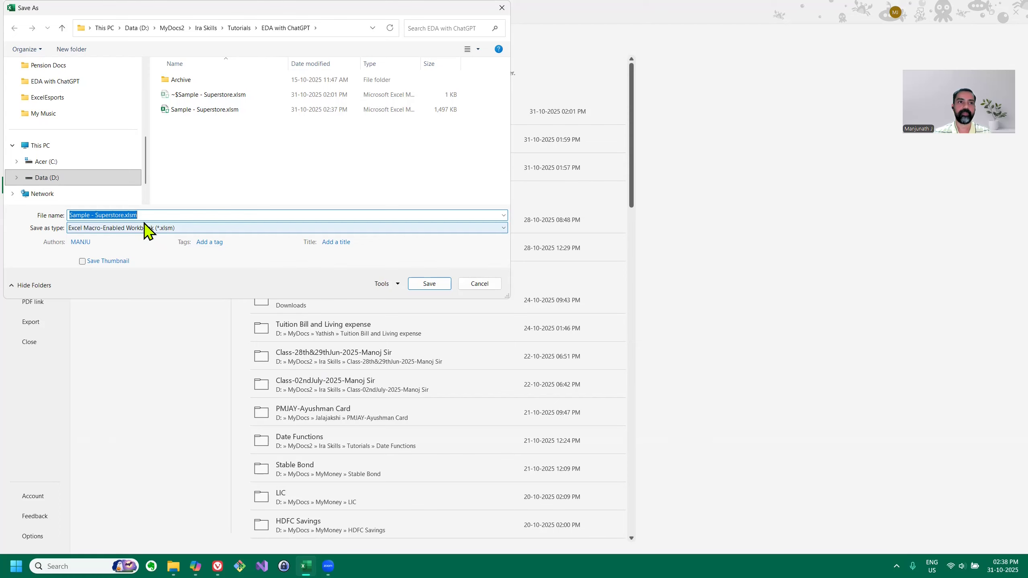
pyautogui.click(482, 286)
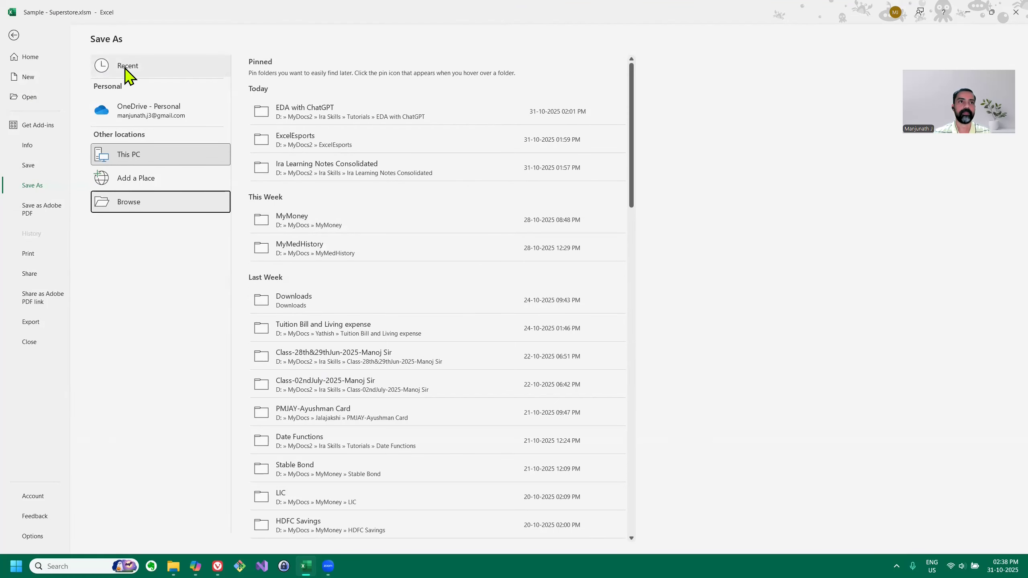
pyautogui.click(14, 36)
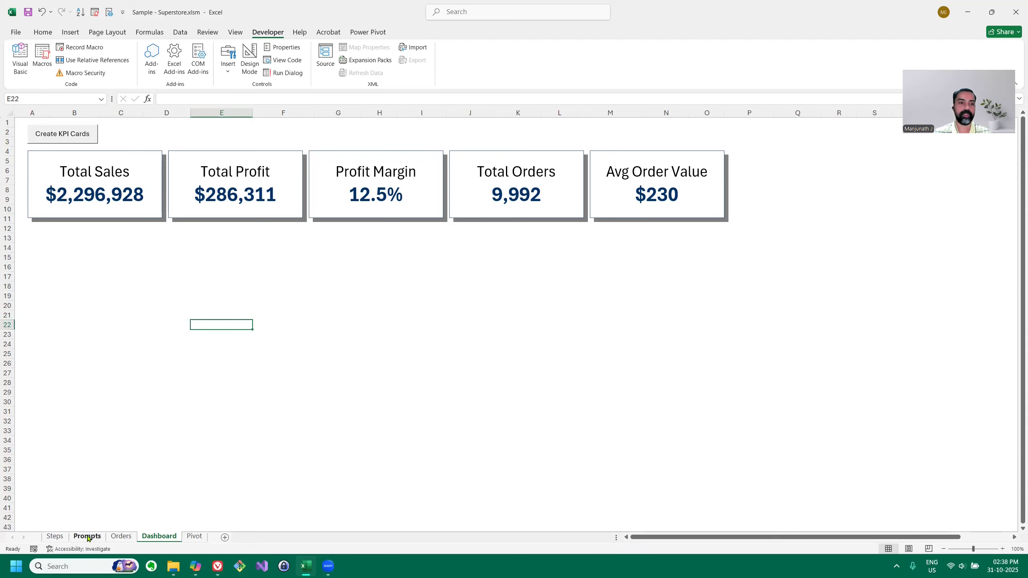
# Read the opening lines of Prompt3 on the Prompts sheet and look at the Pivot sheet it refers to.
pyautogui.click(88, 537)
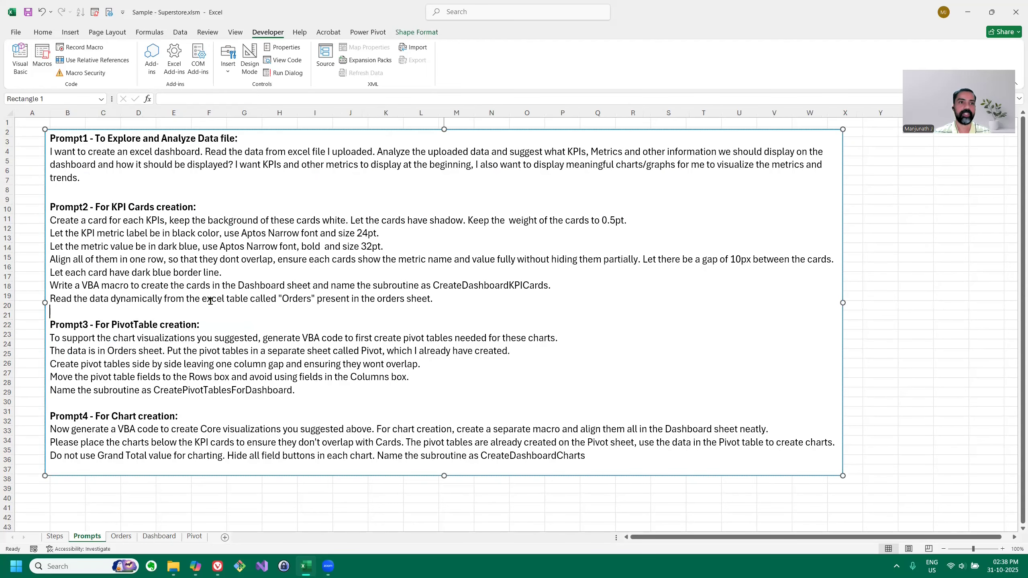
pyautogui.scroll(-1, 298, 269)
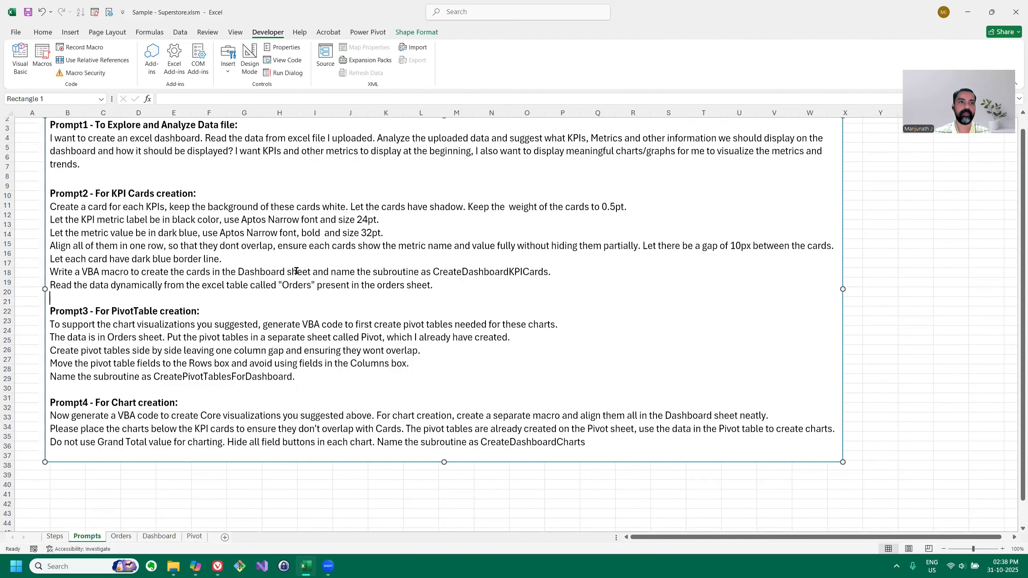
pyautogui.scroll(-3, 296, 271)
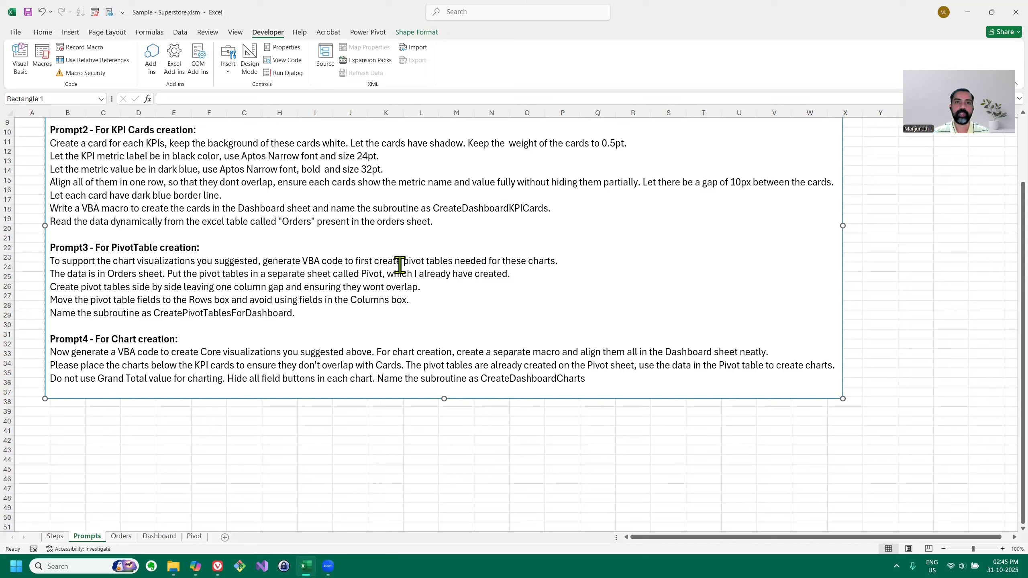
pyautogui.moveTo(374, 261); pyautogui.dragTo(502, 258)
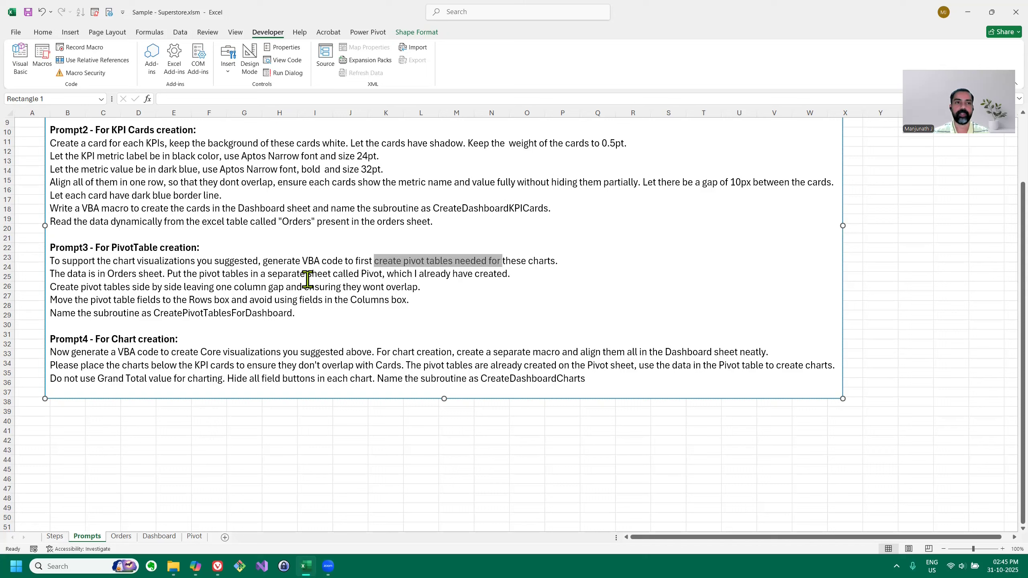
pyautogui.click(288, 279)
pyautogui.moveTo(58, 276); pyautogui.dragTo(163, 275)
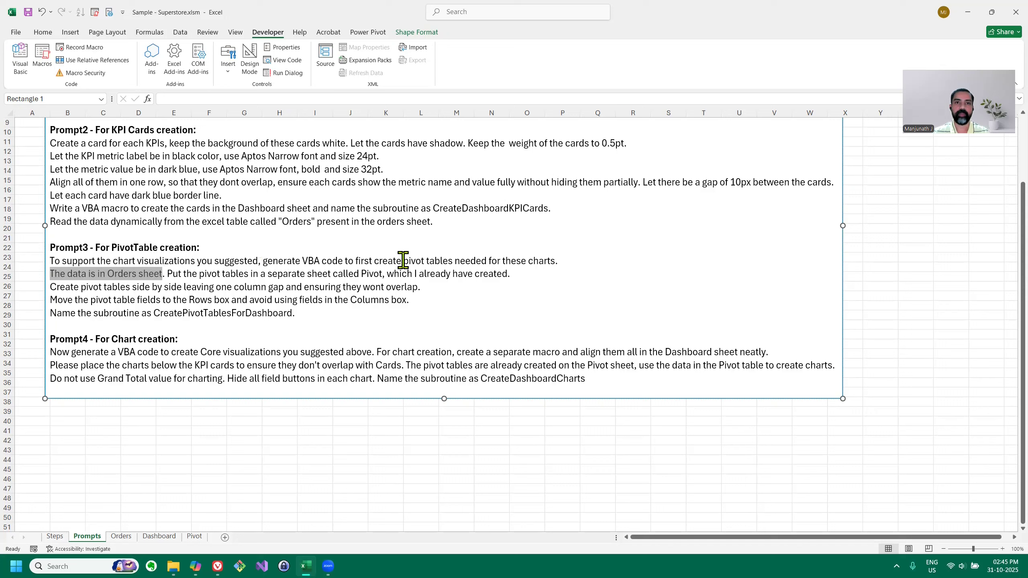
pyautogui.click(159, 274)
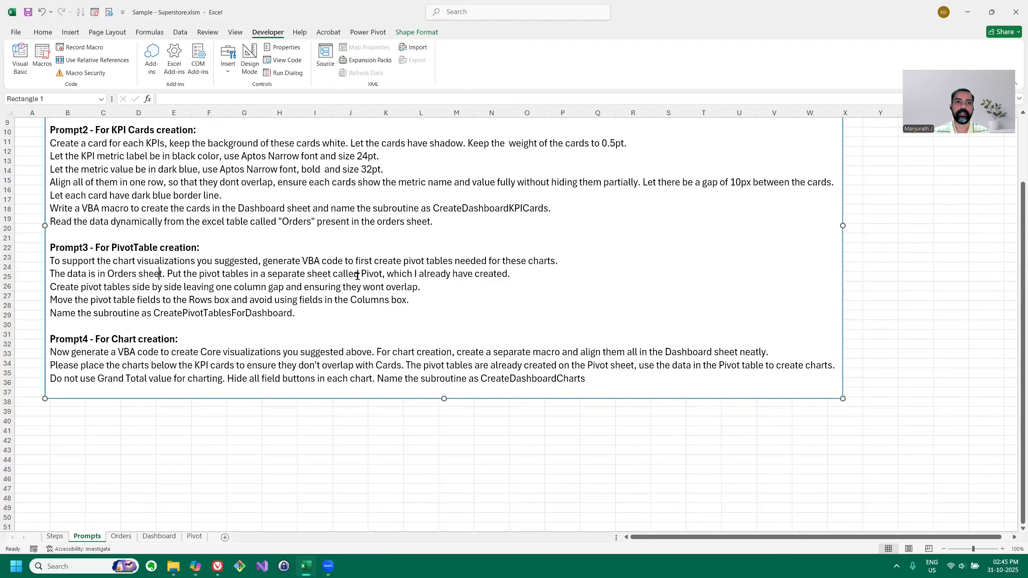
pyautogui.click(194, 536)
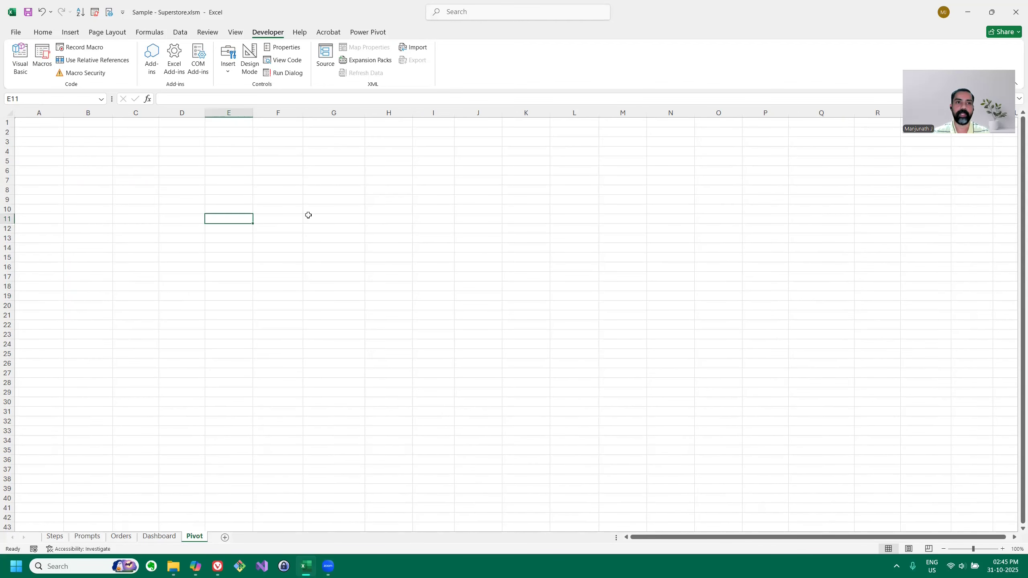
pyautogui.click(87, 536)
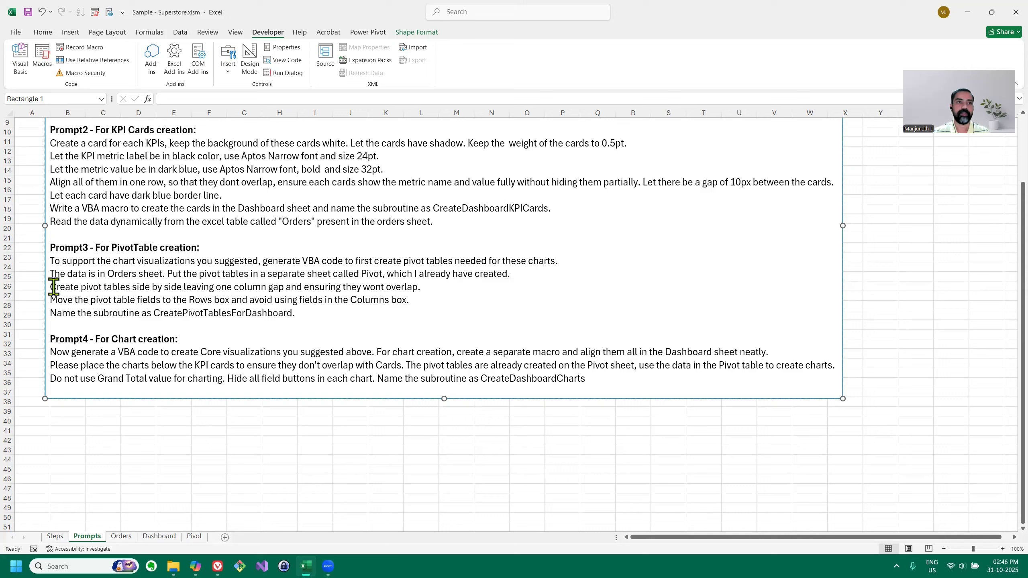
# Read the rest of Prompt3, covering the pivot table spacing, the field placement and the subroutine name.
pyautogui.moveTo(54, 286); pyautogui.dragTo(278, 289)
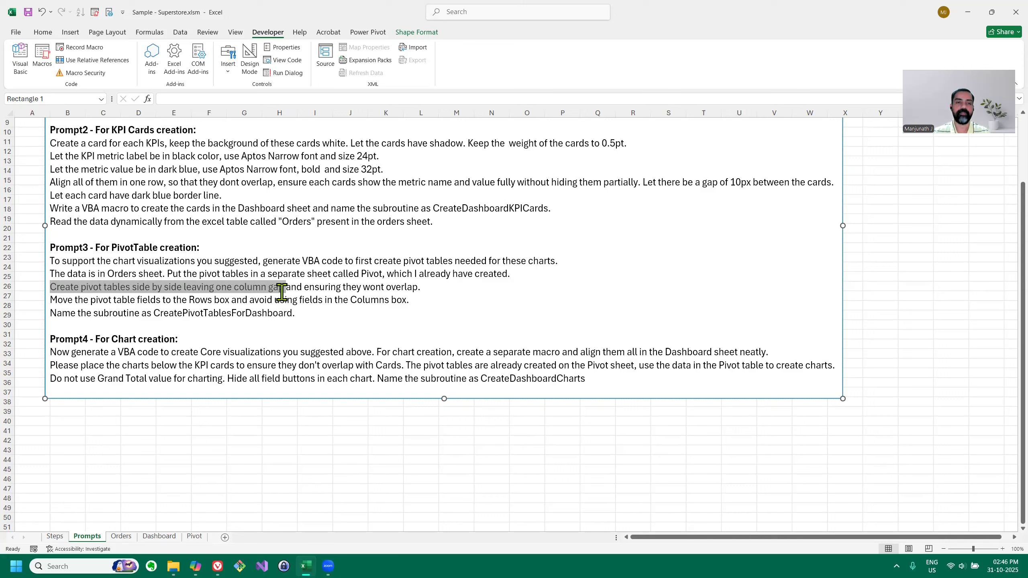
pyautogui.click(304, 294)
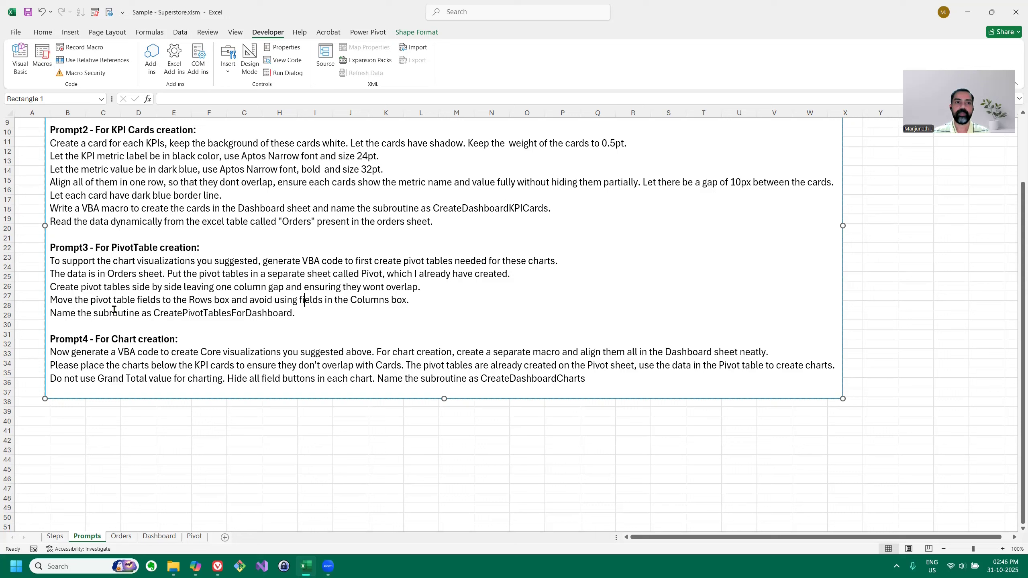
pyautogui.doubleClick(204, 315)
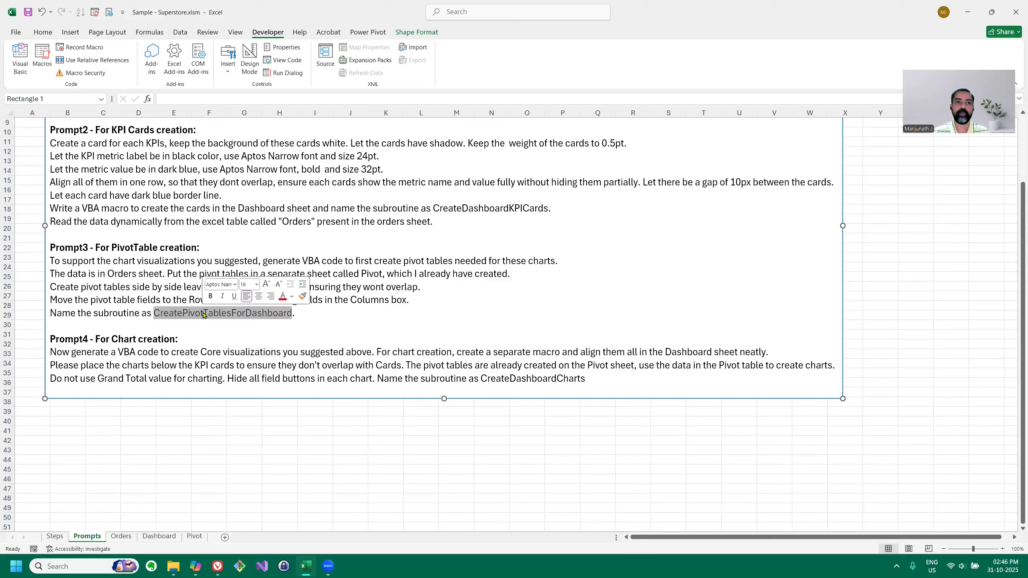
pyautogui.click(309, 317)
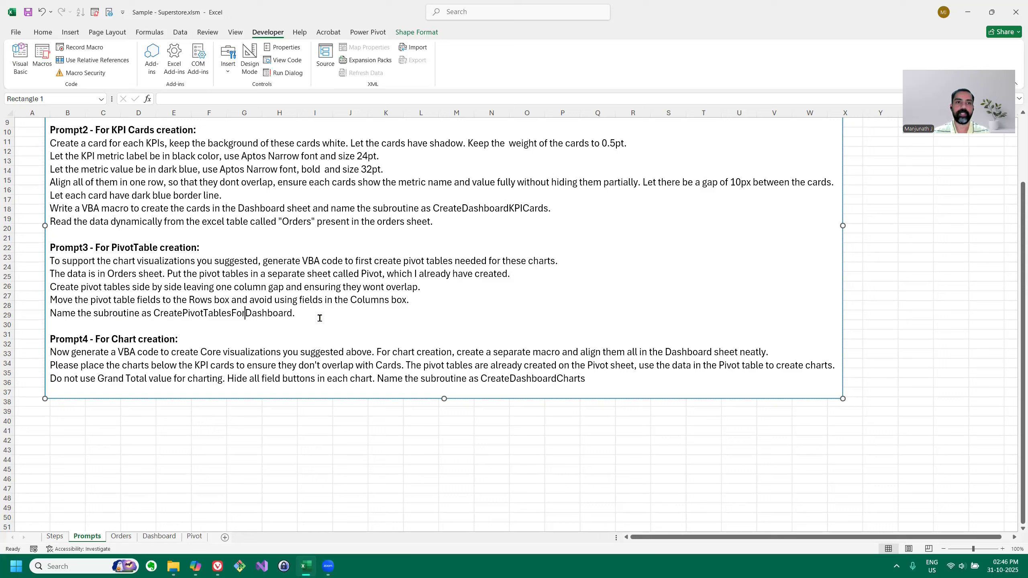
# Copy the Prompt3 text for pivot table creation from the Prompts sheet and submit it in the existing Copilot conversation.
pyautogui.moveTo(302, 314); pyautogui.dragTo(50, 261)
pyautogui.hotkey('ctrl', 'c')
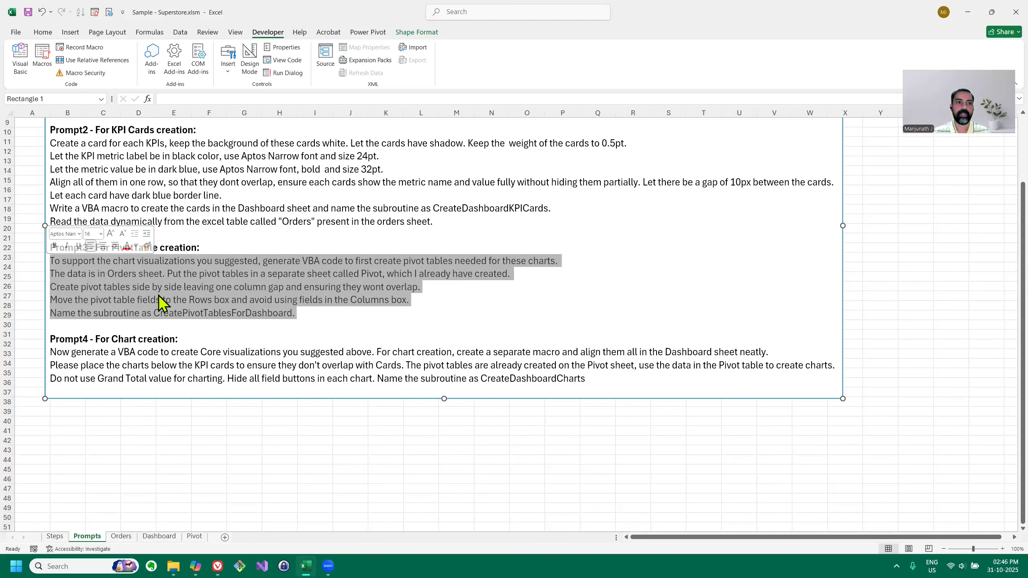
pyautogui.click(314, 316)
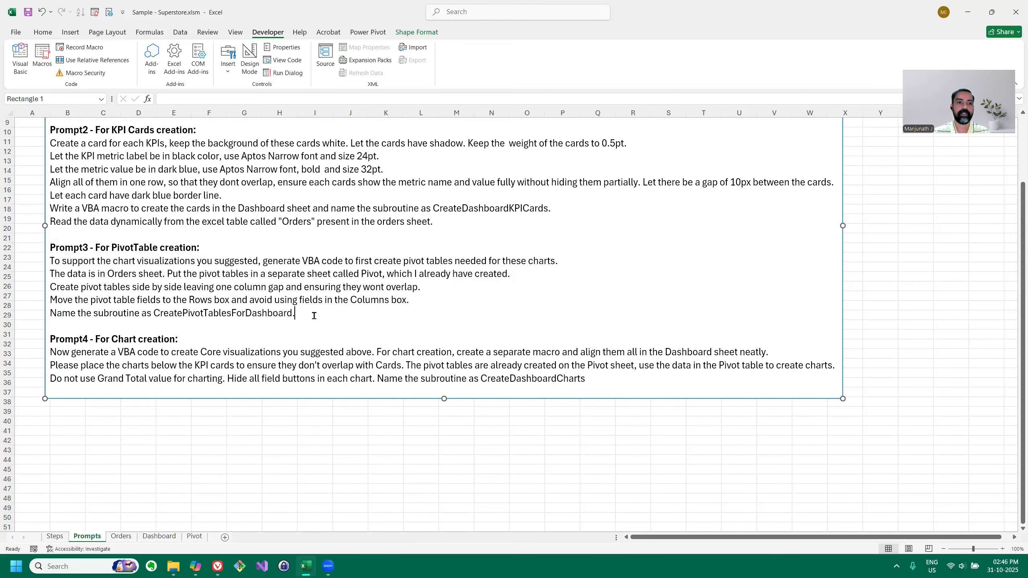
pyautogui.click(195, 566)
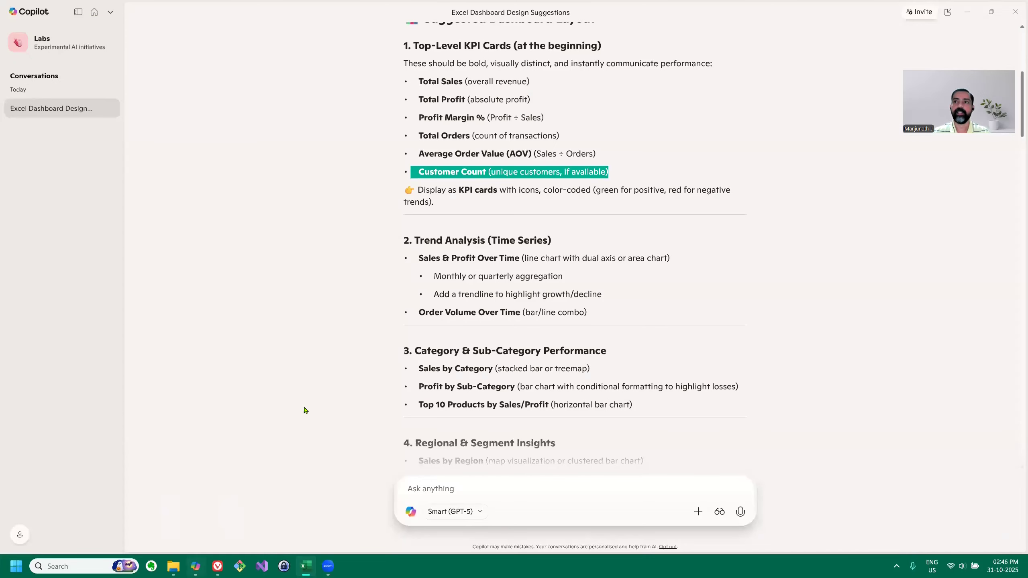
pyautogui.click(436, 492)
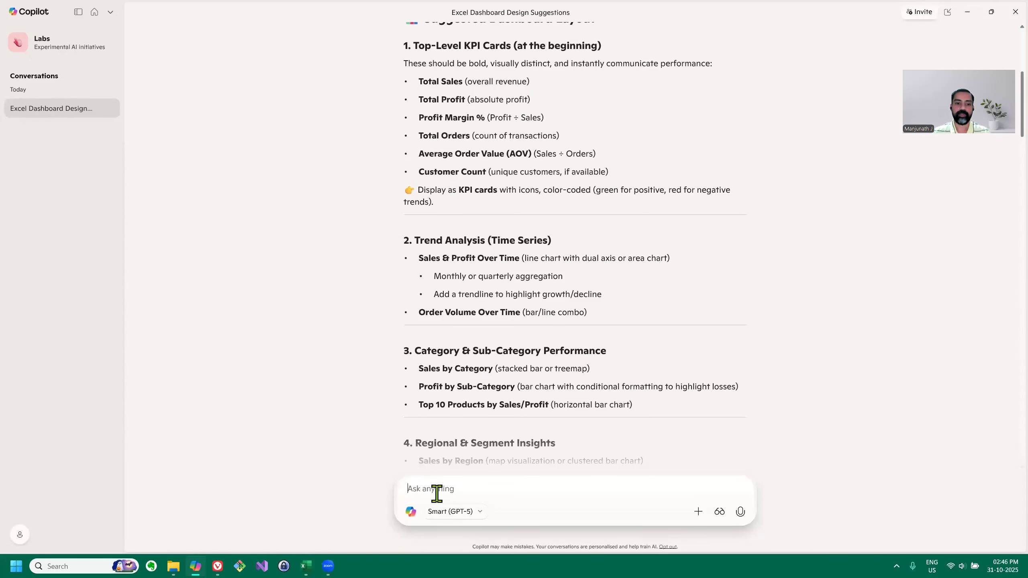
pyautogui.hotkey('ctrl', 'v')
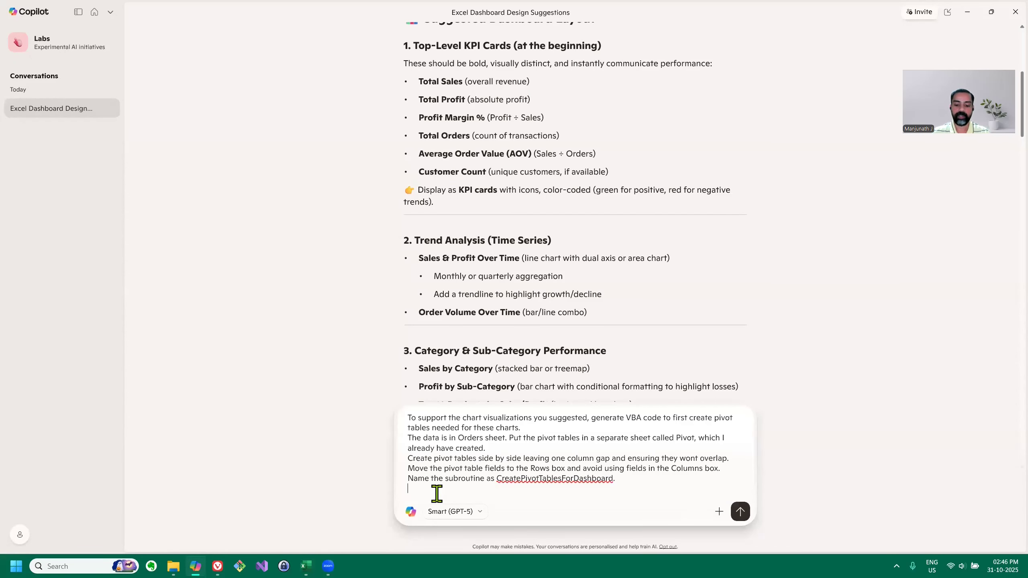
pyautogui.press('Return')
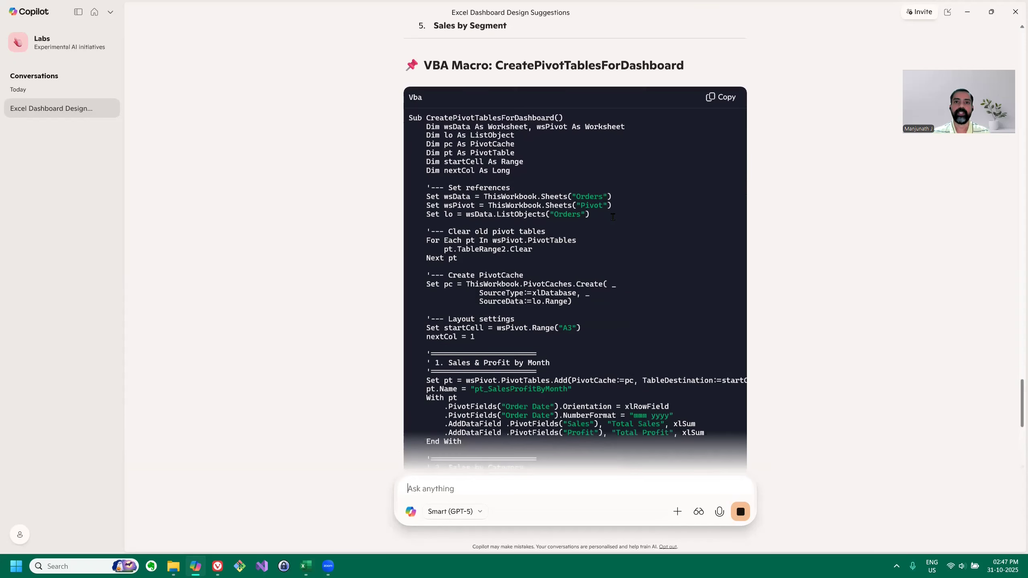
# Read Copilot's reply, covering the list of pivot tables, the CreatePivotTablesForDashboard code and the How It Works notes.
pyautogui.scroll(4, 613, 217)
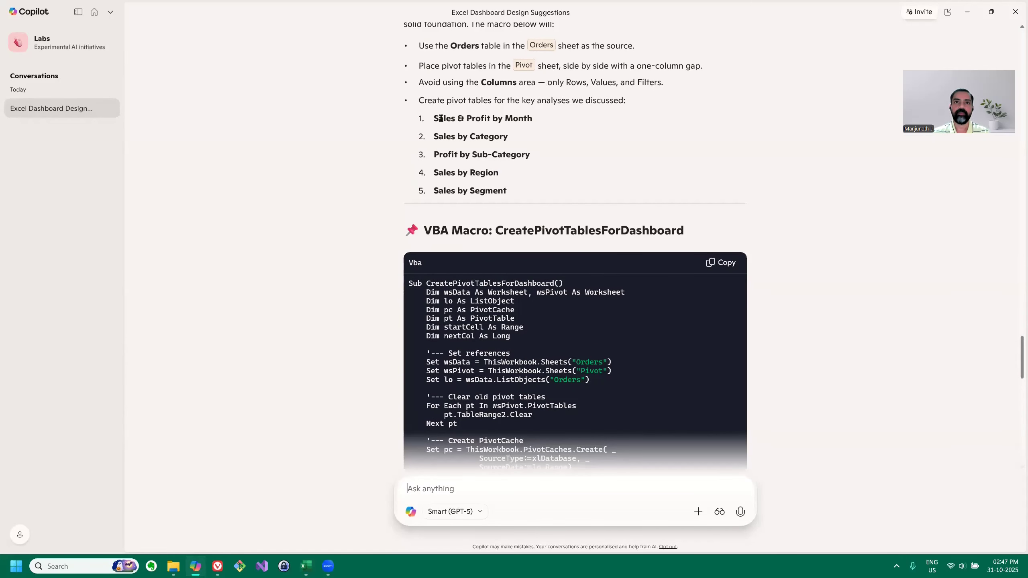
pyautogui.moveTo(429, 117); pyautogui.dragTo(558, 118)
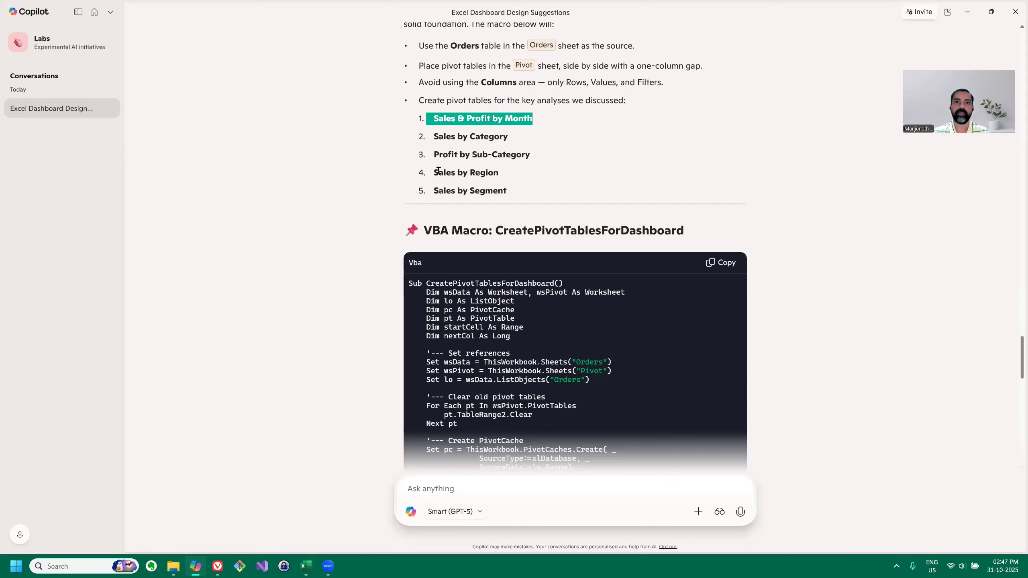
pyautogui.scroll(-10, 604, 190)
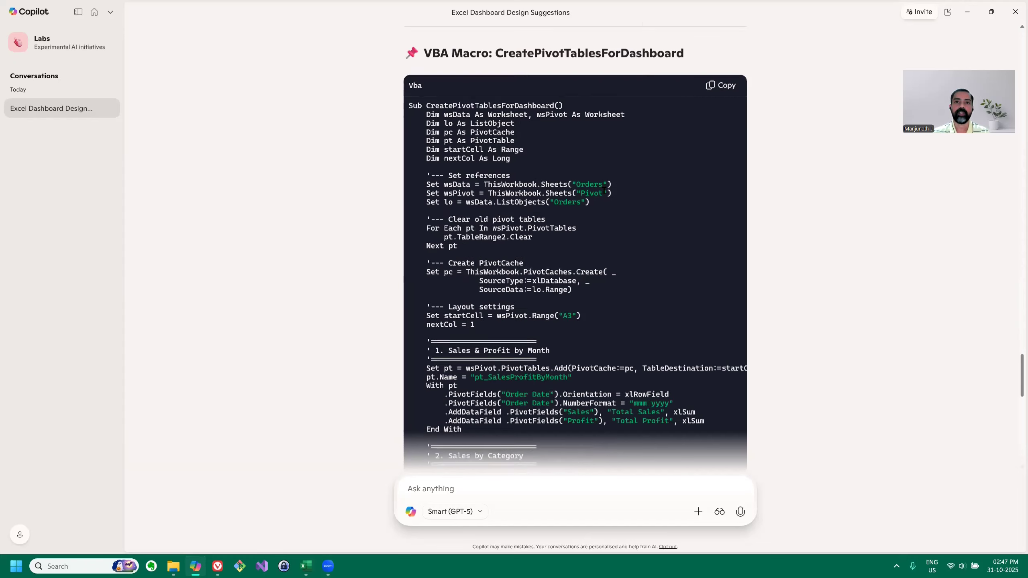
pyautogui.scroll(-10, 644, 209)
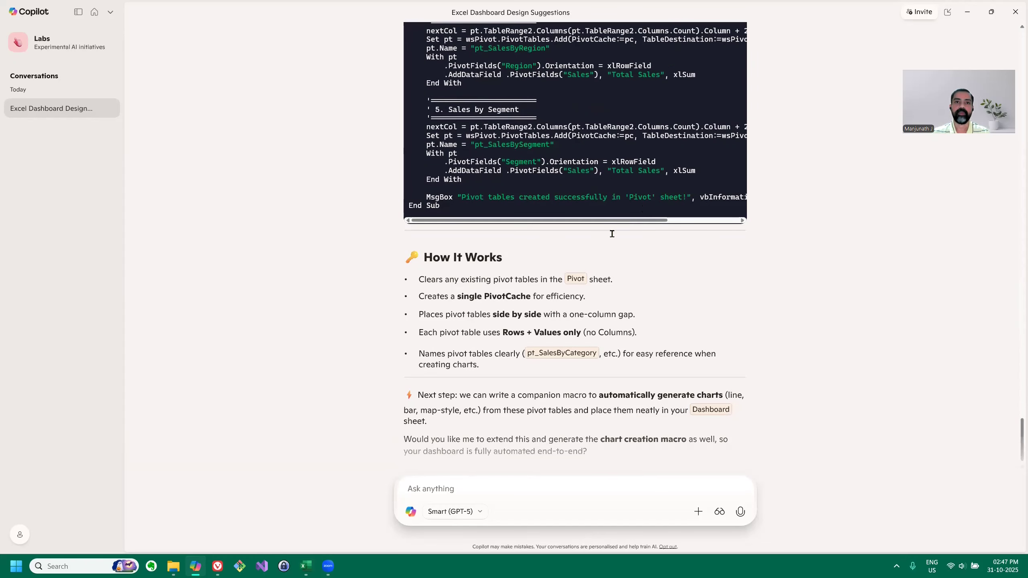
pyautogui.scroll(-1, 619, 237)
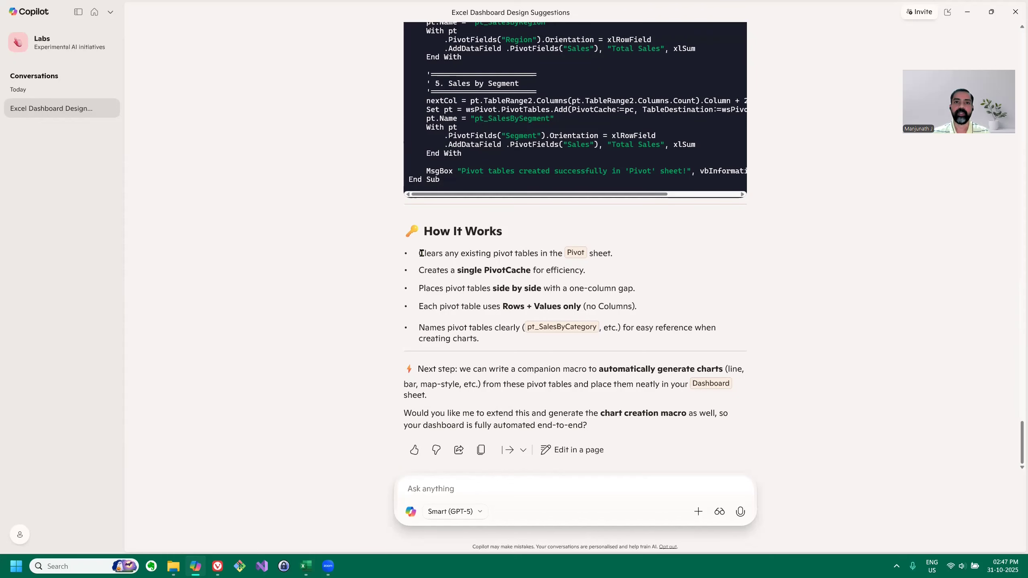
pyautogui.scroll(6, 616, 308)
pyautogui.scroll(-5, 615, 324)
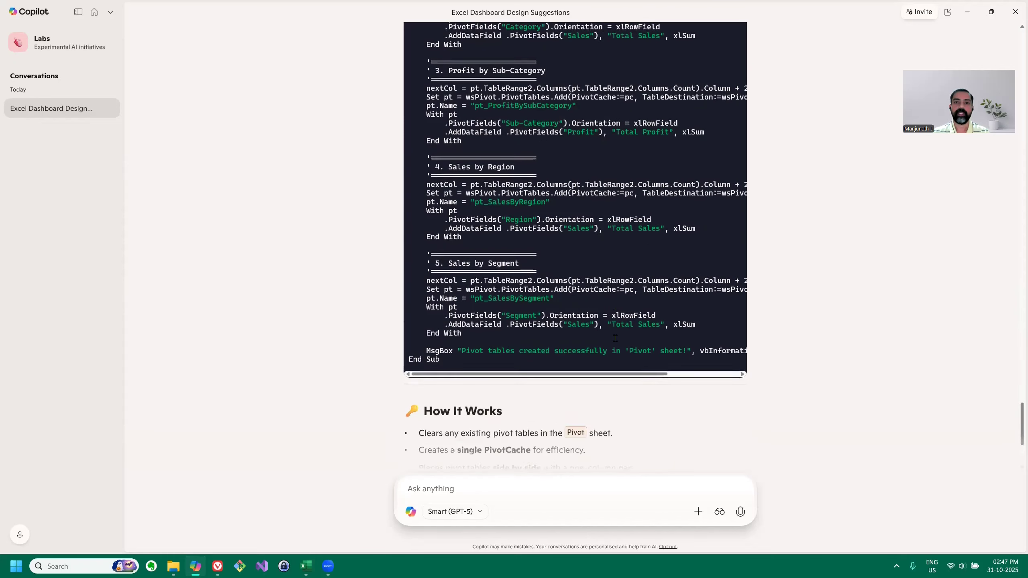
pyautogui.scroll(-1, 615, 337)
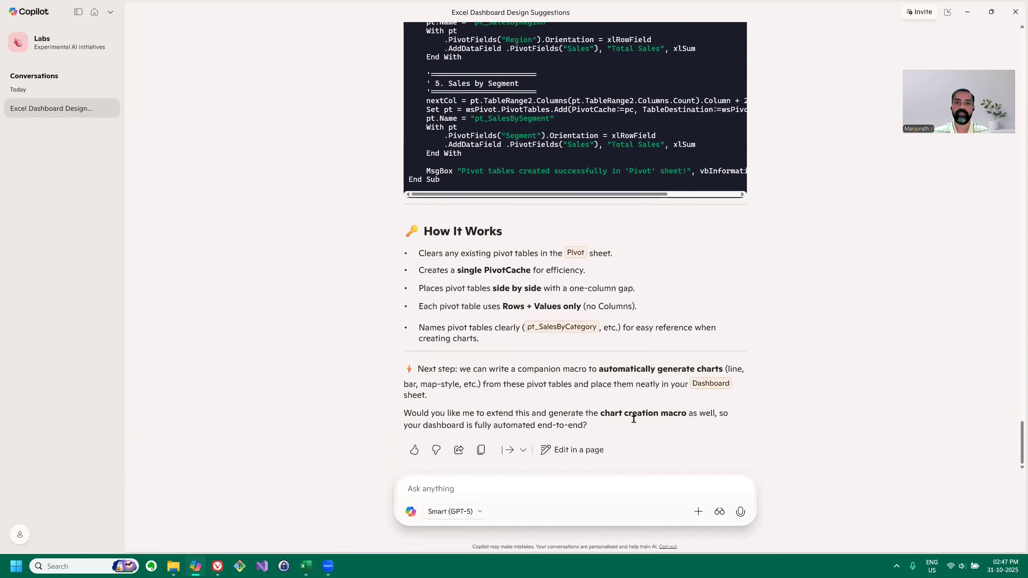
# Copy the CreatePivotTablesForDashboard code from Copilot's reply and switch to the Dashboard sheet of Sample - Superstore.xlsm in Excel.
pyautogui.scroll(5, 635, 350)
pyautogui.scroll(3, 635, 350)
pyautogui.scroll(4, 634, 349)
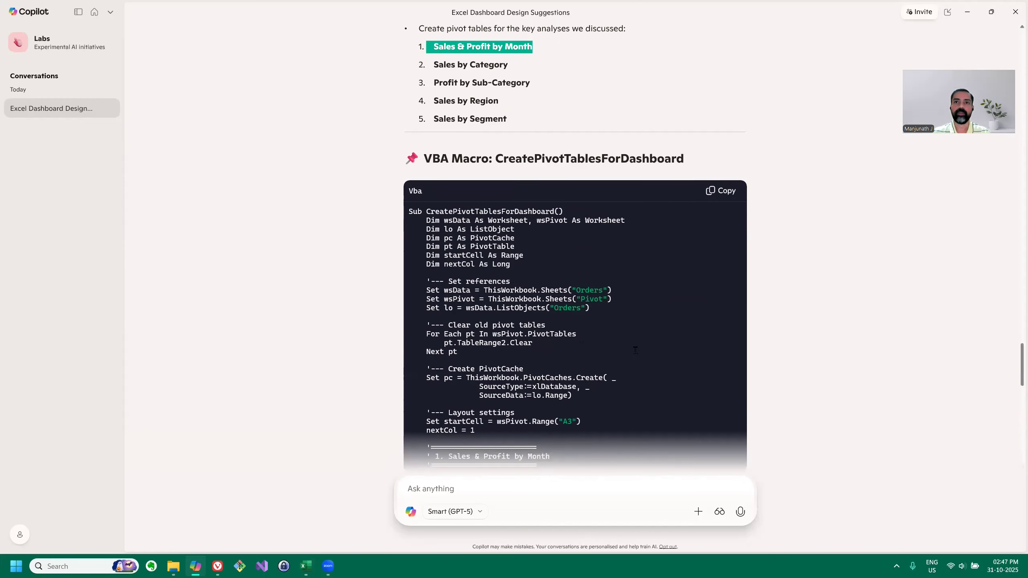
pyautogui.click(716, 190)
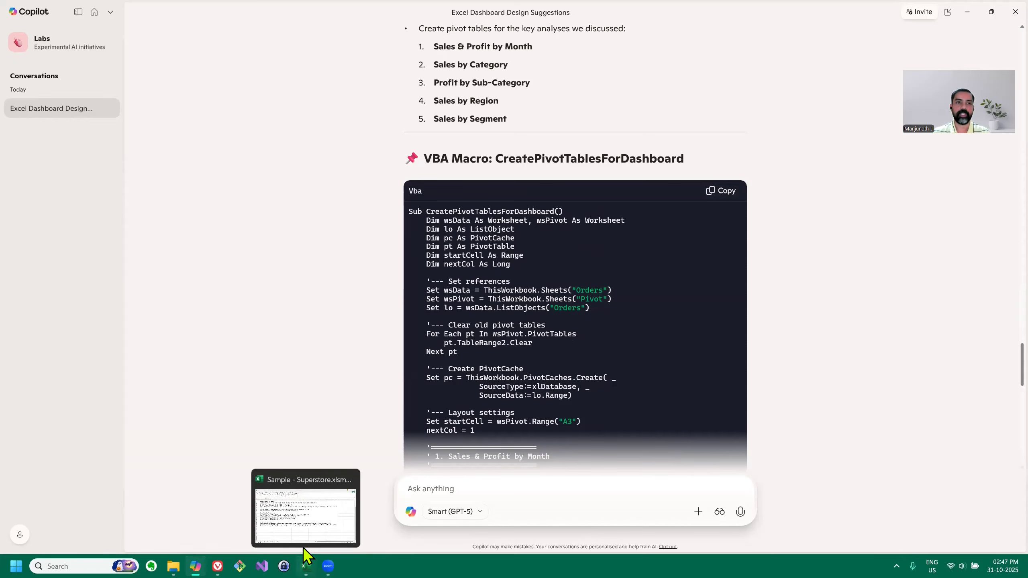
pyautogui.click(303, 547)
pyautogui.press('Escape')
pyautogui.click(207, 443)
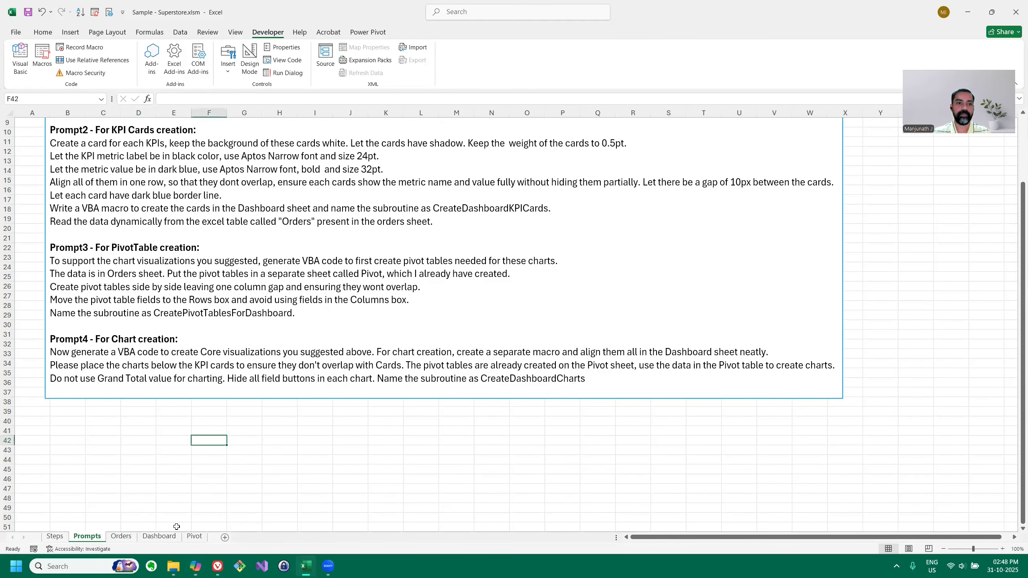
pyautogui.click(160, 537)
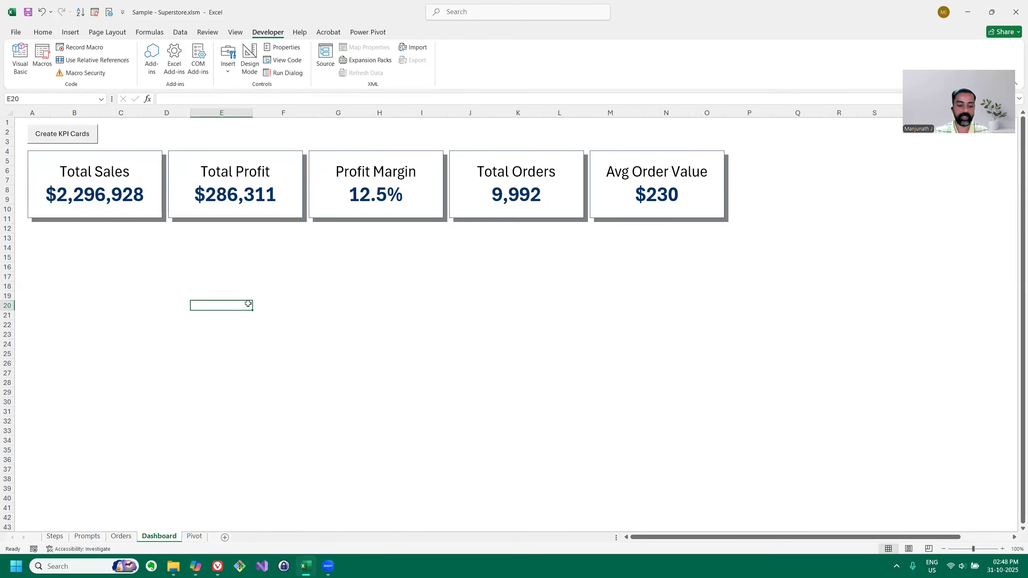
# Insert a new module in the workbook's VBA project and paste the copied pivot table code into it.
pyautogui.hotkey('alt', 'F11')
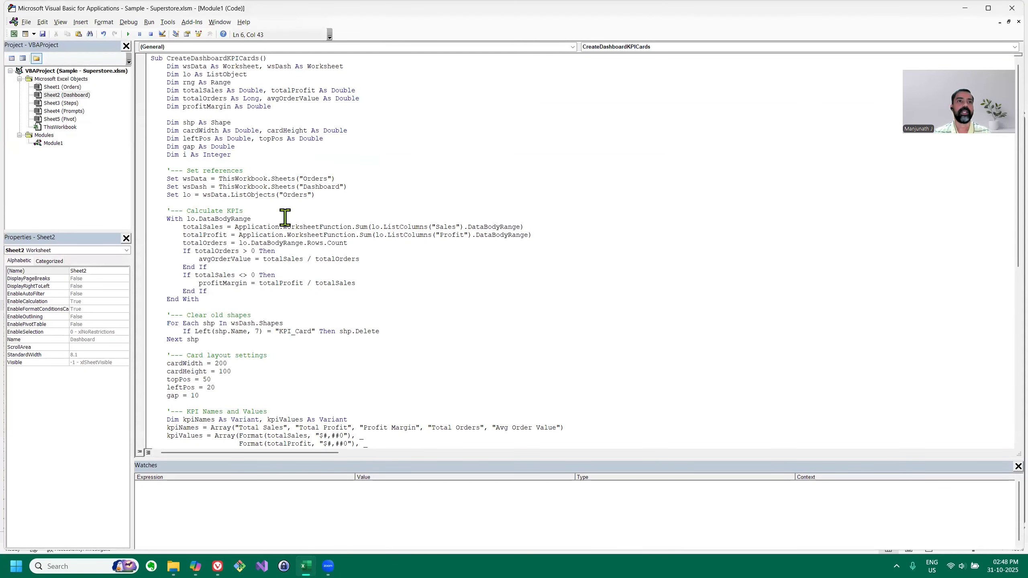
pyautogui.click(350, 100)
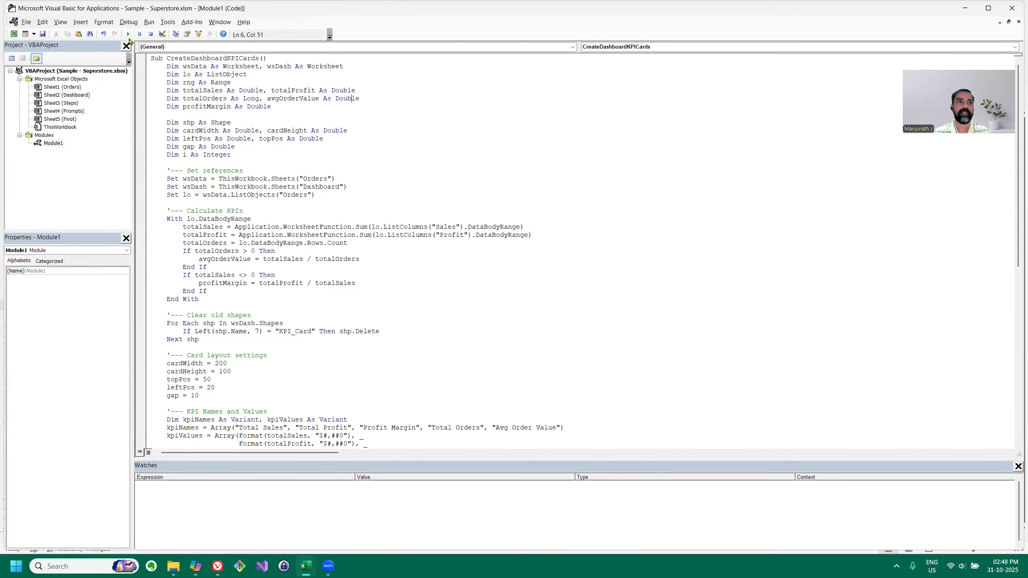
pyautogui.click(82, 22)
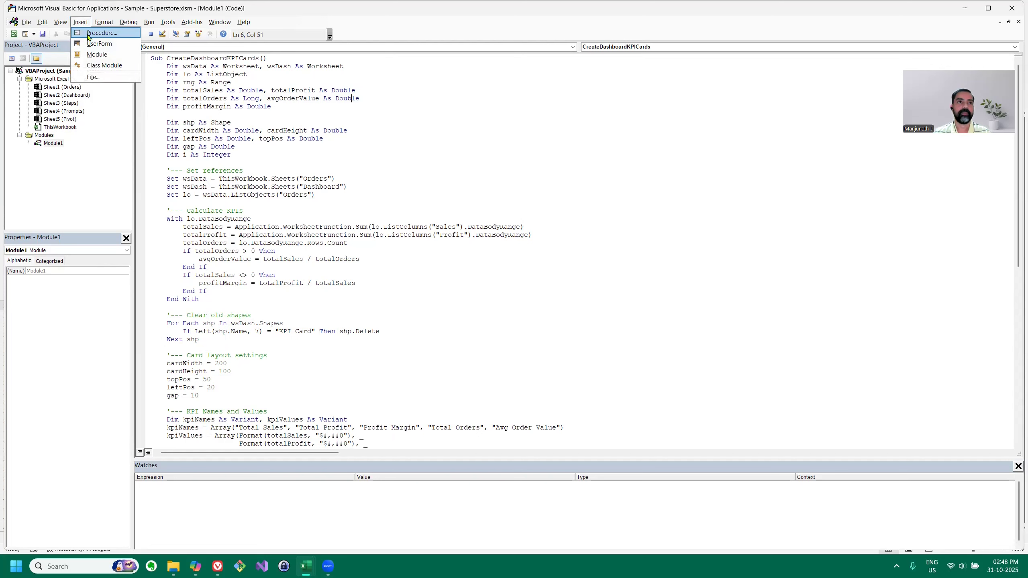
pyautogui.click(110, 57)
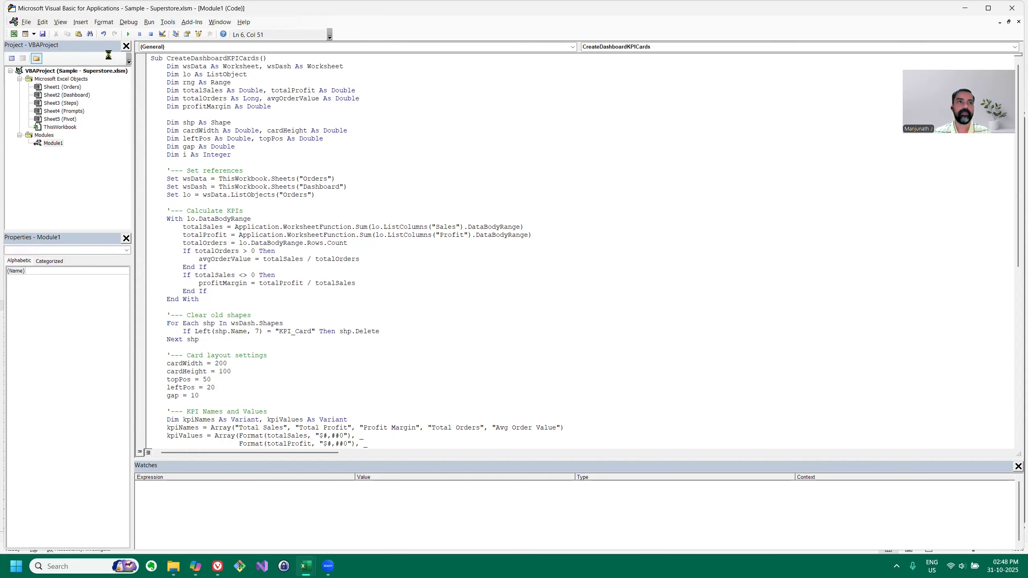
pyautogui.rightClick(214, 79)
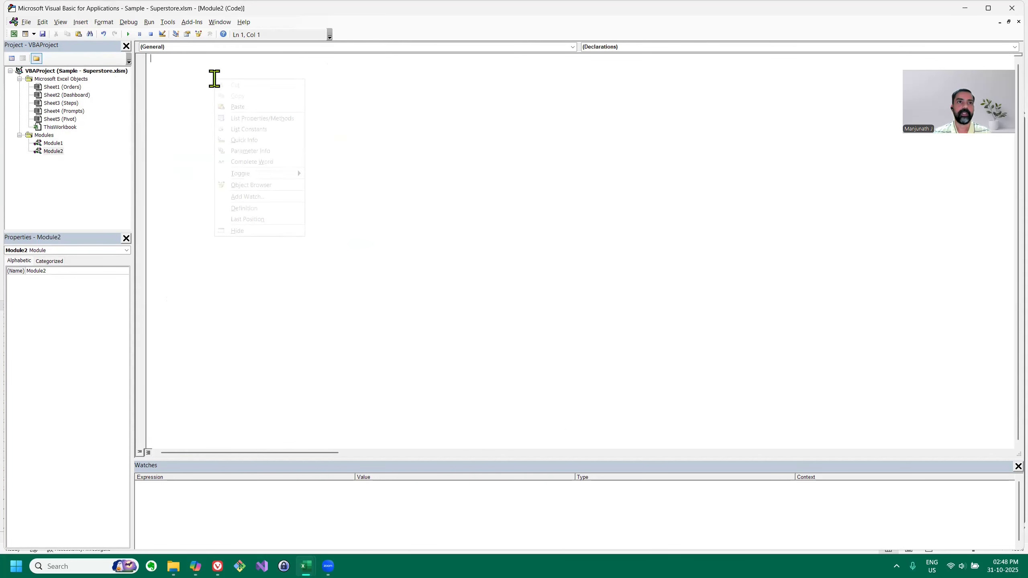
pyautogui.click(238, 107)
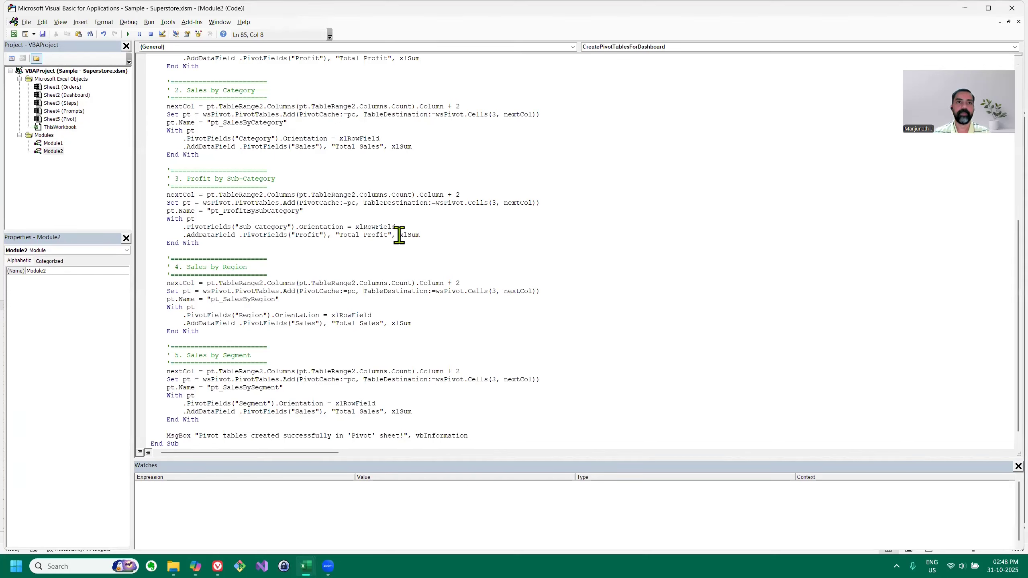
# Check the subroutine name at the start of the pasted code, and close the VBA editor.
pyautogui.scroll(12, 229, 63)
pyautogui.doubleClick(215, 59)
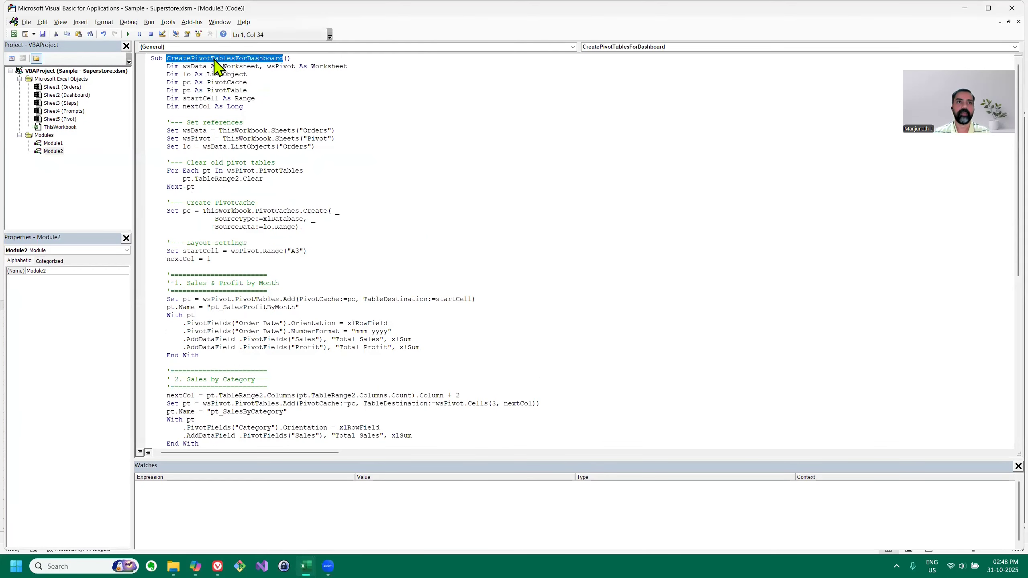
pyautogui.click(310, 114)
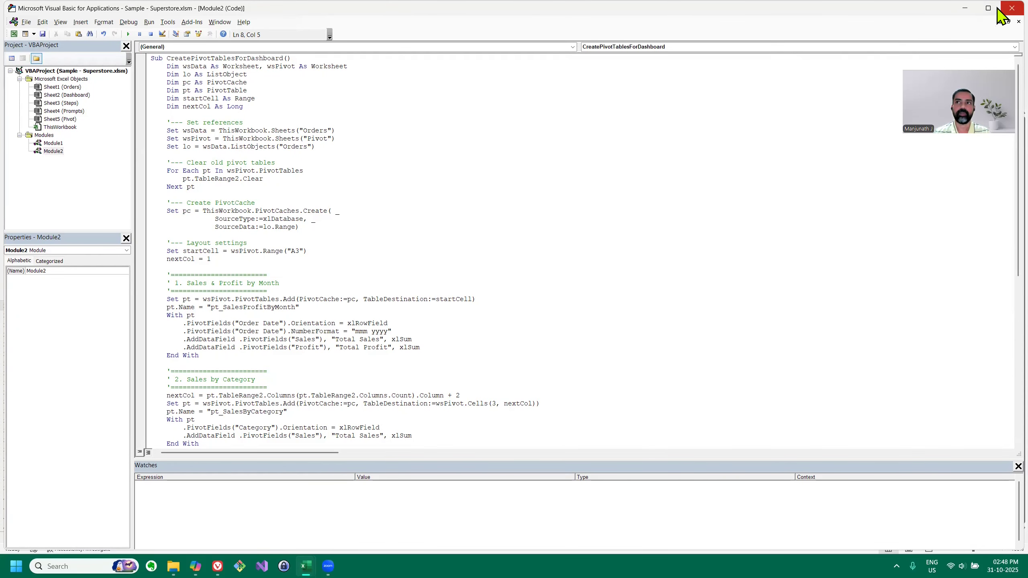
pyautogui.click(1012, 8)
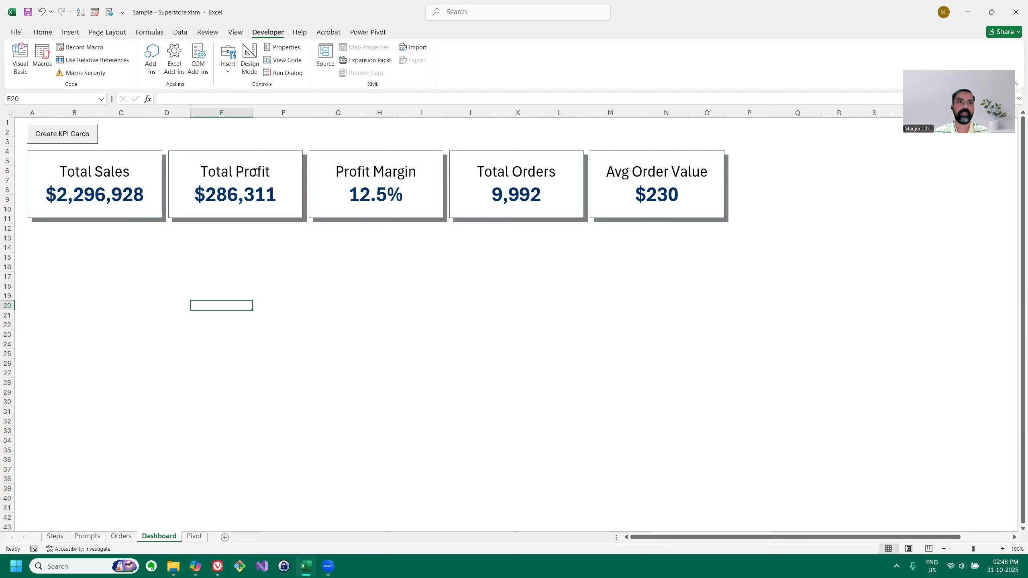
# Draw a form control button beside Create KPI Cards on the Dashboard sheet and assign it the CreatePivotTablesForDashboard macro.
pyautogui.click(129, 134)
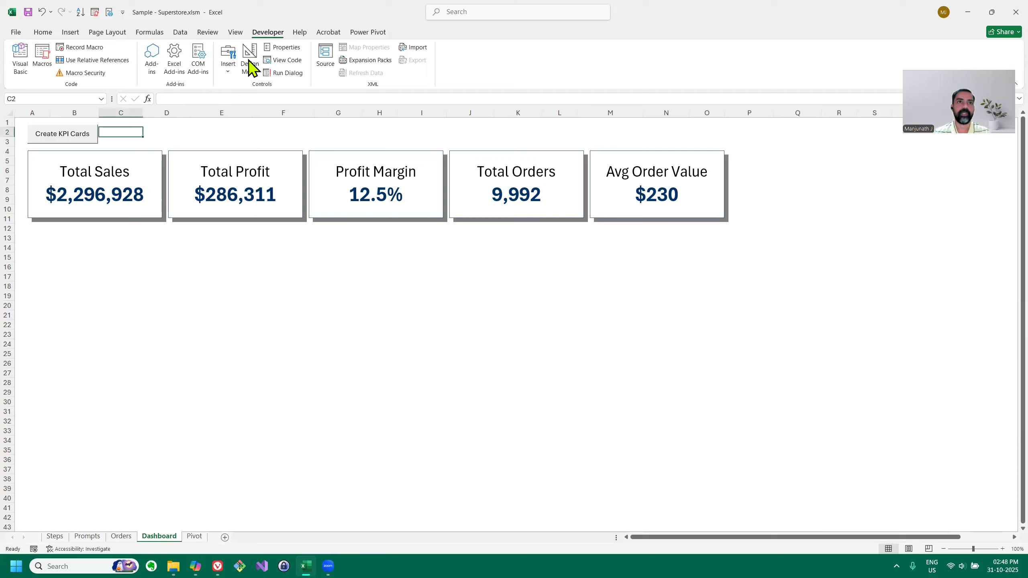
pyautogui.click(227, 69)
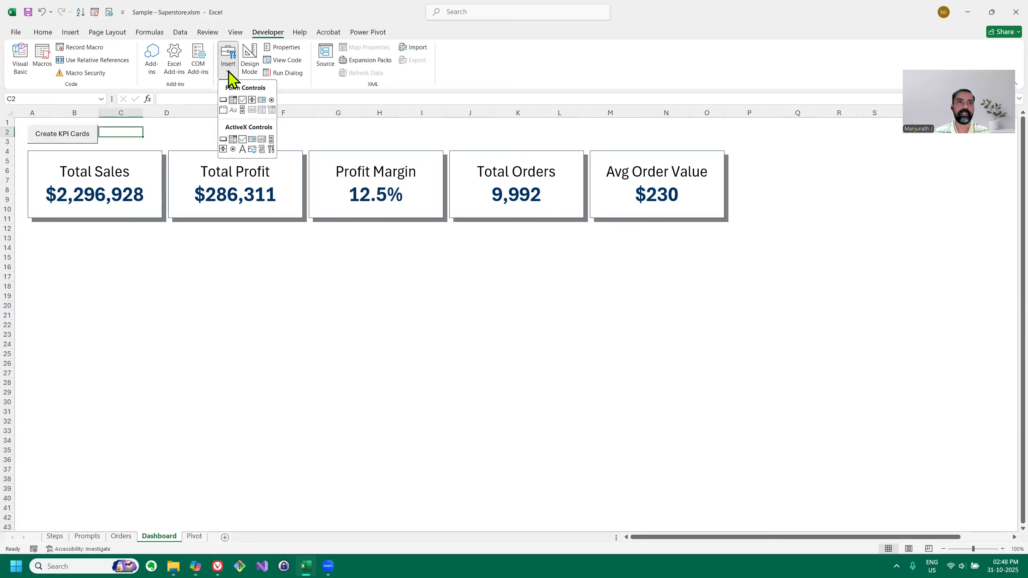
pyautogui.click(223, 100)
pyautogui.moveTo(100, 127); pyautogui.dragTo(174, 145)
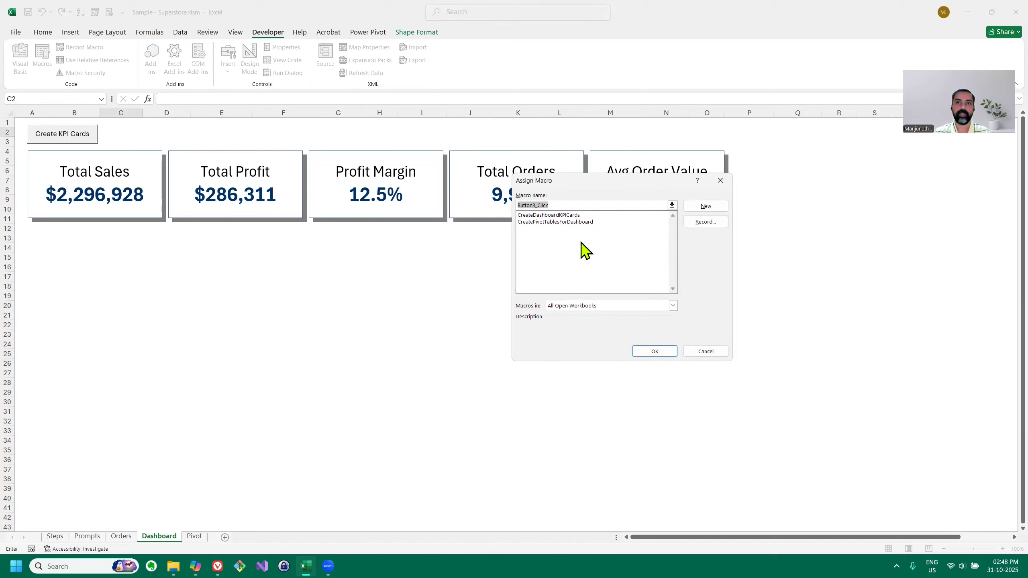
pyautogui.click(545, 223)
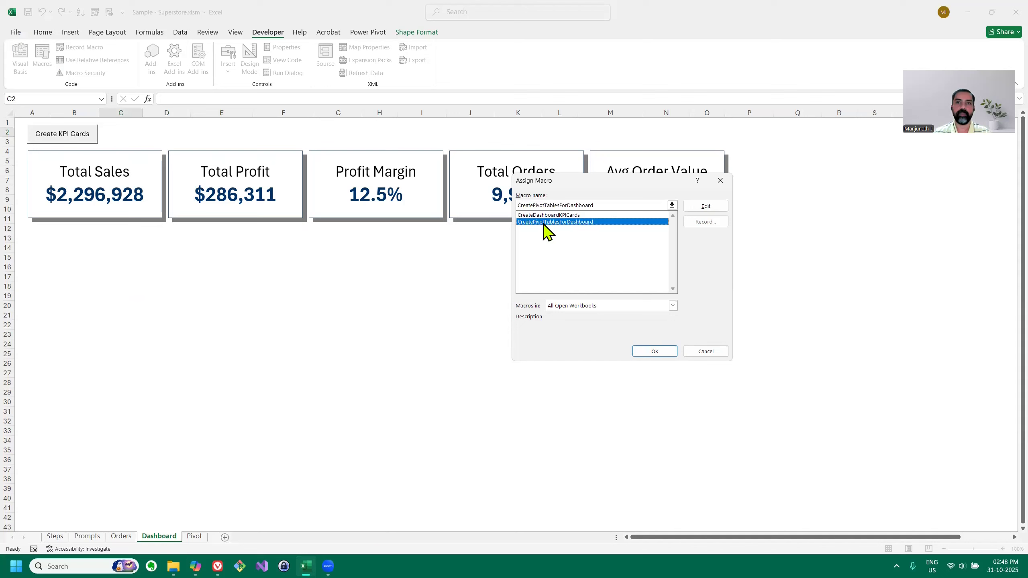
pyautogui.click(653, 351)
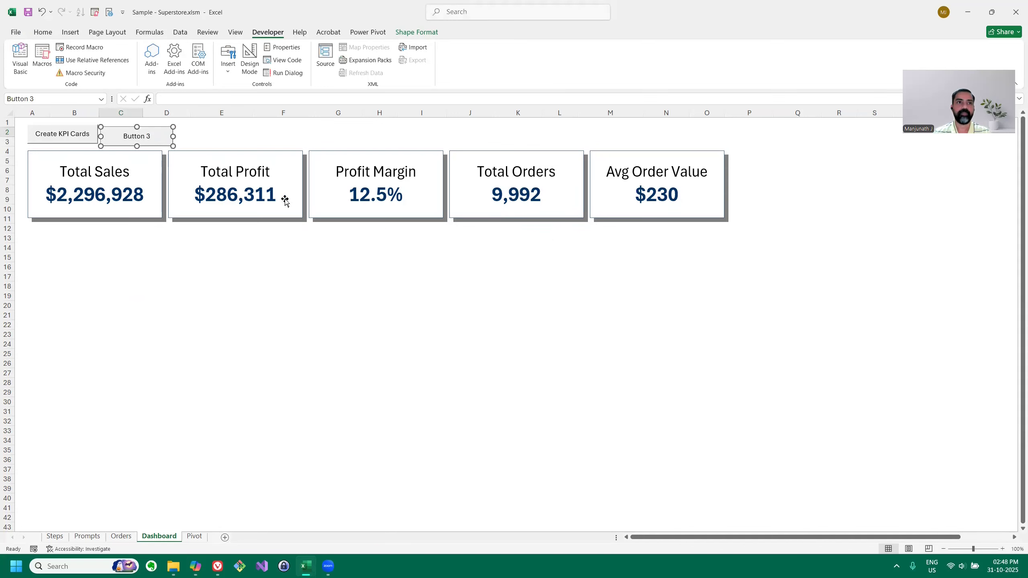
# Change the new button's caption to Create Pivot Tables.
pyautogui.rightClick(155, 138)
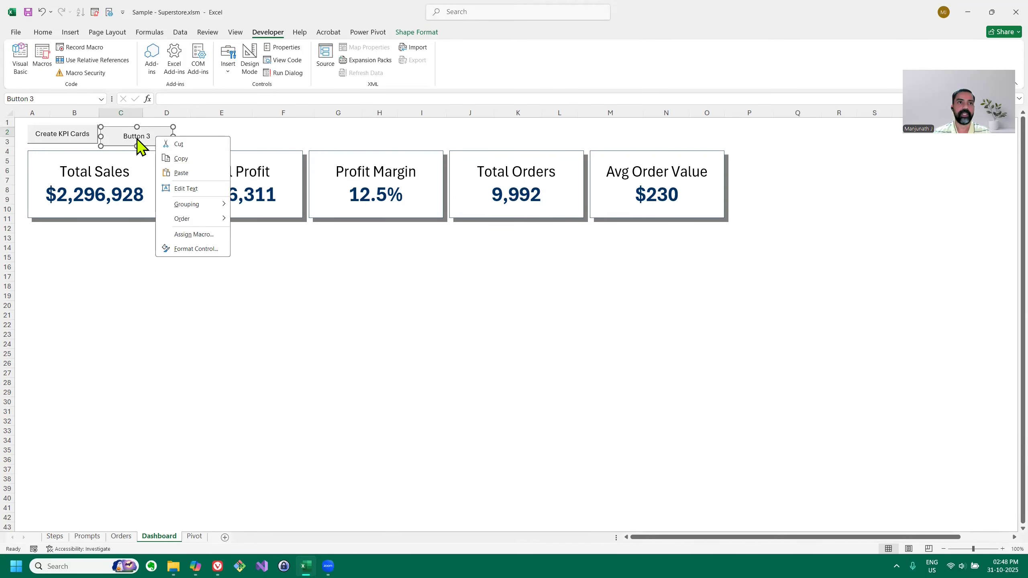
pyautogui.click(200, 190)
pyautogui.press('BackSpace')
pyautogui.press('BackSpace')
pyautogui.press('BackSpace')
pyautogui.press('BackSpace')
pyautogui.press('BackSpace')
pyautogui.press('BackSpace')
pyautogui.press('BackSpace')
pyautogui.press('BackSpace')
pyautogui.write('Create Pivot Tables')
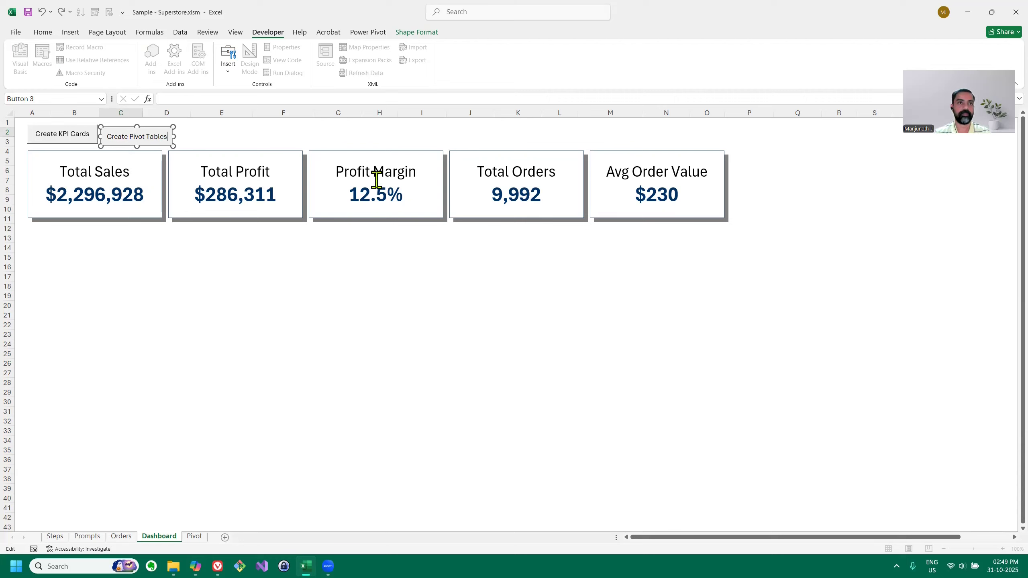
pyautogui.click(232, 139)
# Move the Create Pivot Tables button to line up with Create KPI Cards, leaving a small gap between them.
pyautogui.rightClick(158, 144)
pyautogui.click(148, 129)
pyautogui.moveTo(146, 127); pyautogui.dragTo(151, 125)
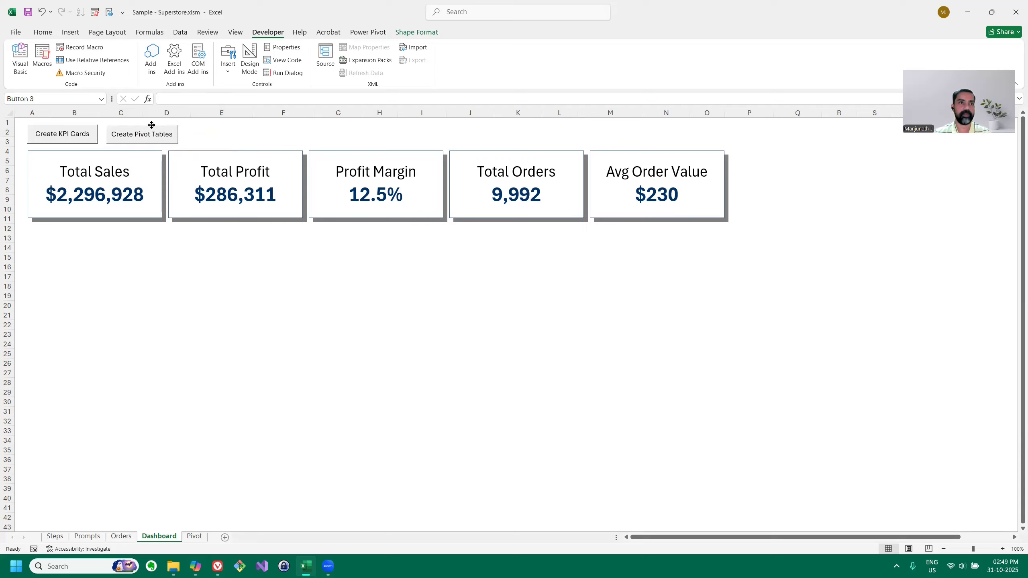
pyautogui.moveTo(152, 125); pyautogui.dragTo(152, 125)
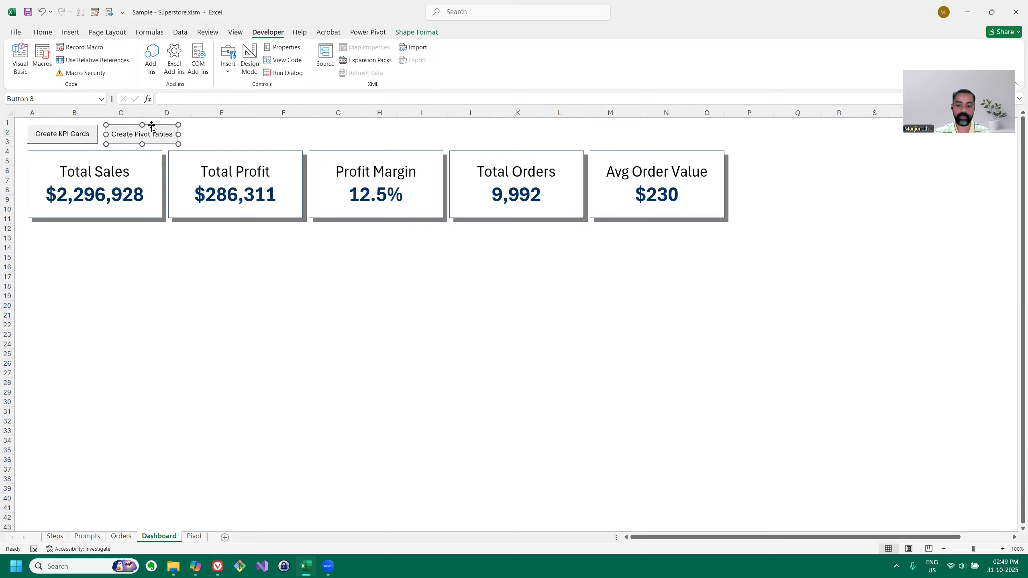
pyautogui.click(246, 141)
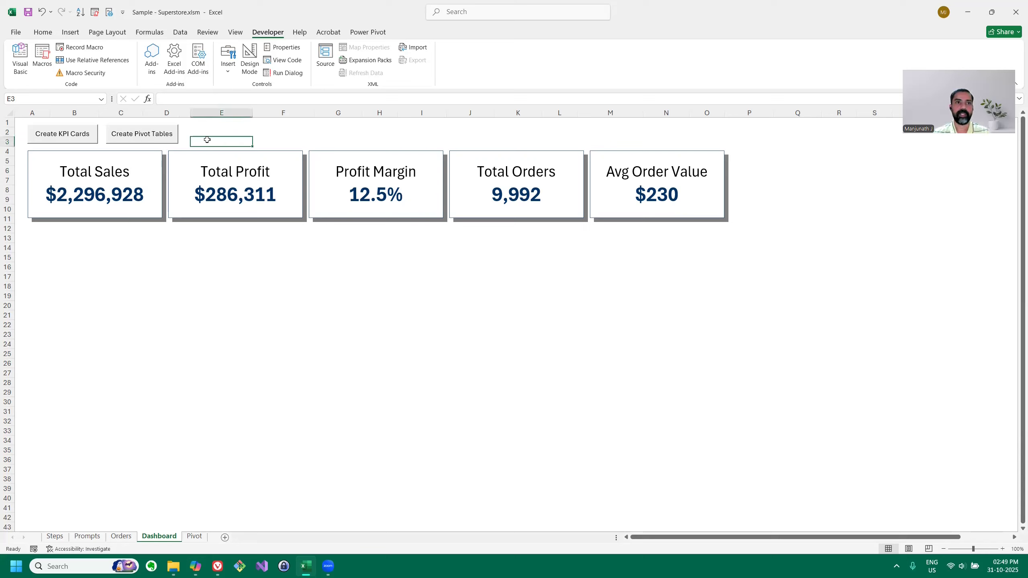
# Run the pivot table macro from its Dashboard button, dismiss the message, and review the generated tables on the Pivot sheet.
pyautogui.click(158, 138)
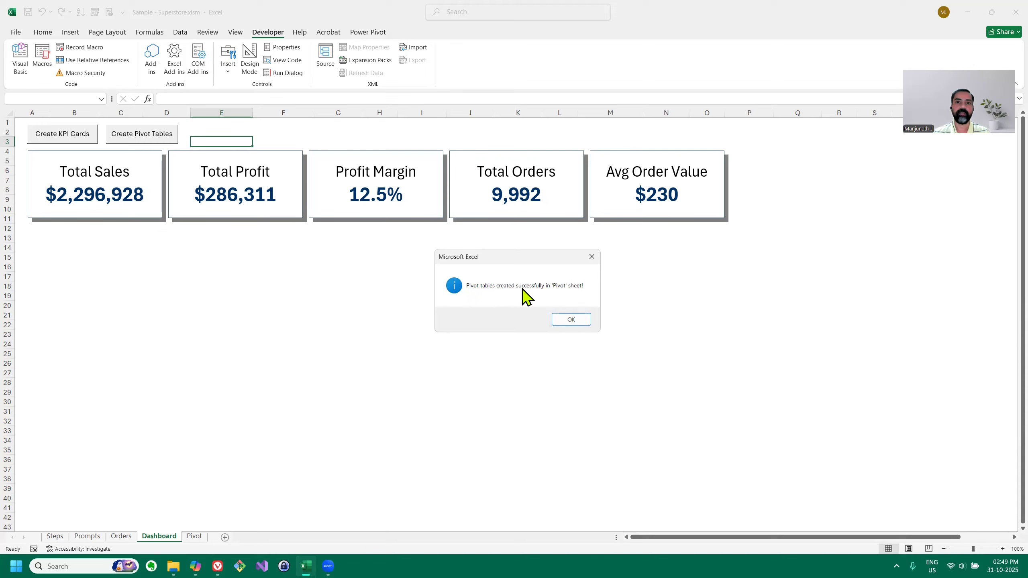
pyautogui.click(571, 320)
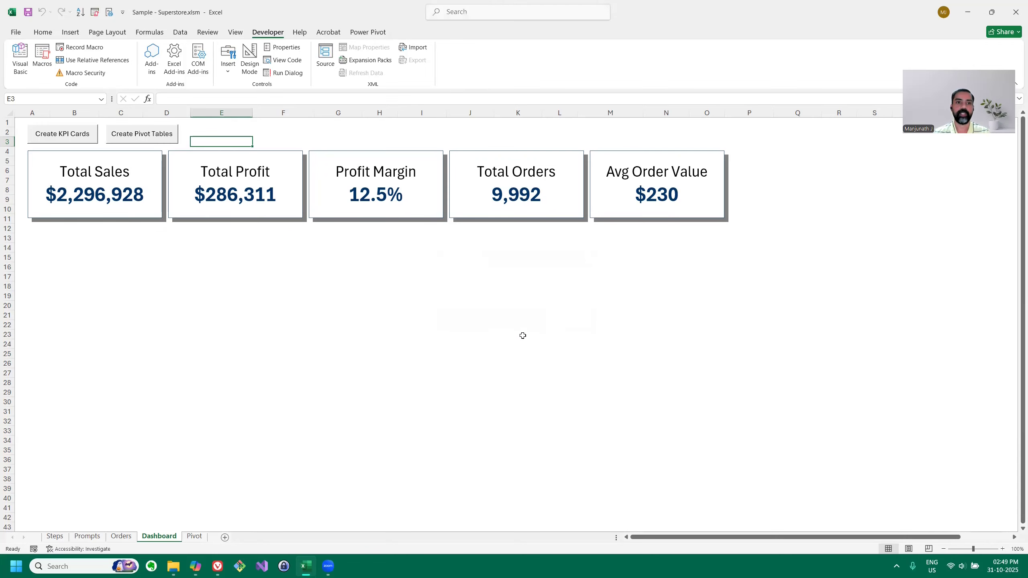
pyautogui.click(195, 536)
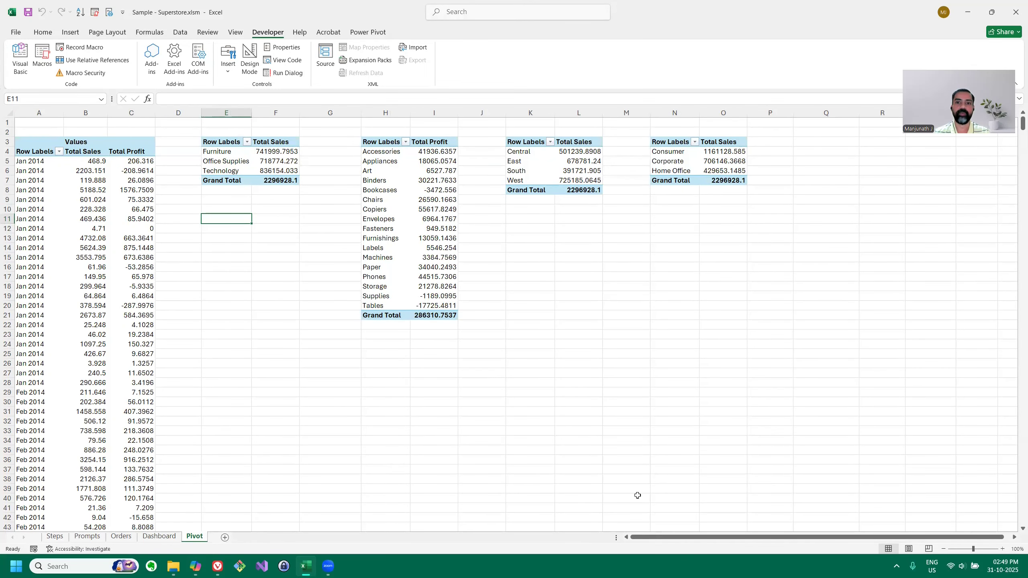
pyautogui.moveTo(647, 538); pyautogui.dragTo(522, 541)
pyautogui.scroll(-1, 159, 300)
pyautogui.scroll(1, 48, 154)
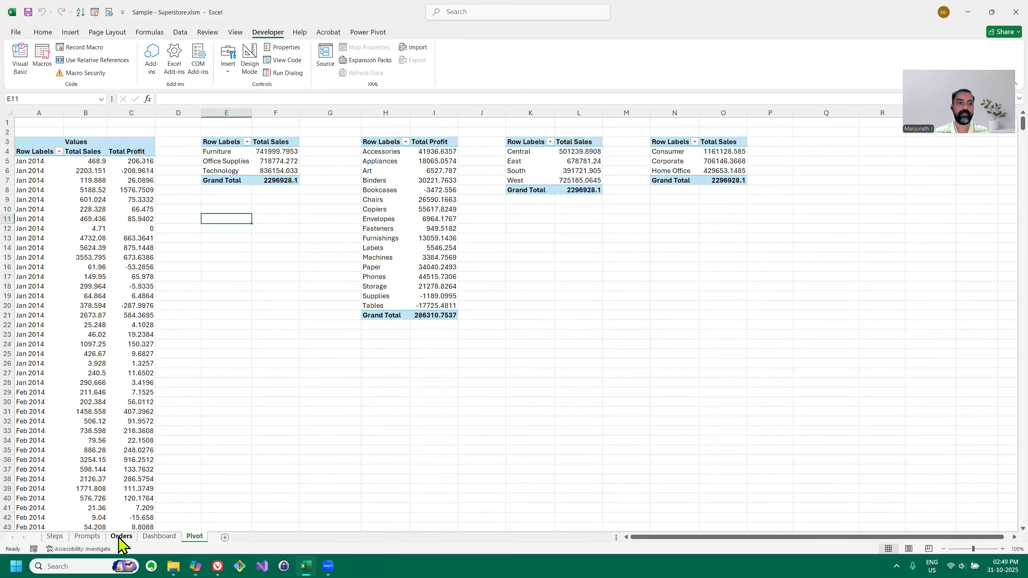
# Examine the Prompt4 chart creation text on the Prompts sheet, including its placement, Grand Total, field button and subroutine name instructions.
pyautogui.click(88, 536)
pyautogui.moveTo(50, 352); pyautogui.dragTo(267, 399)
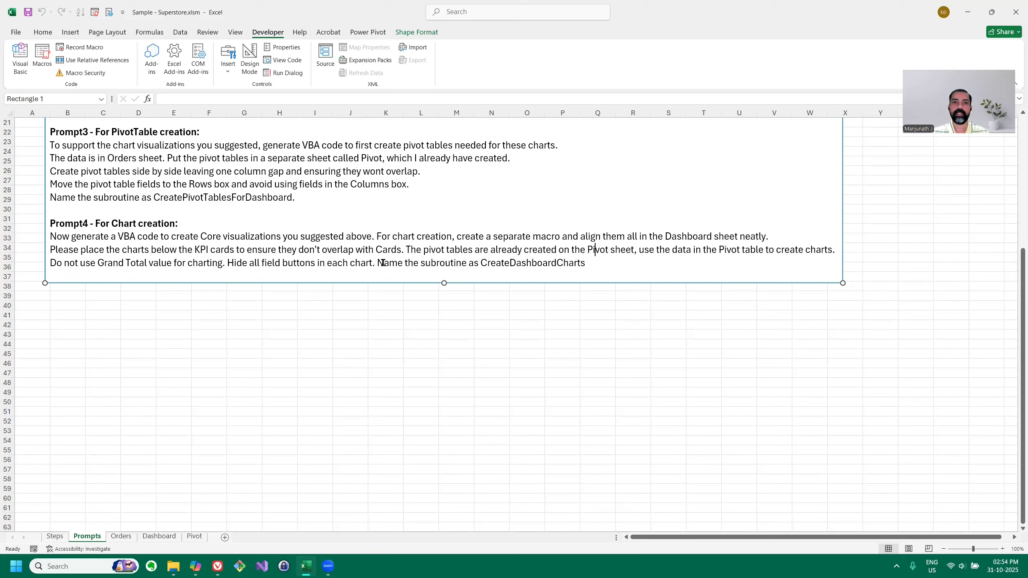
pyautogui.moveTo(380, 263); pyautogui.dragTo(512, 264)
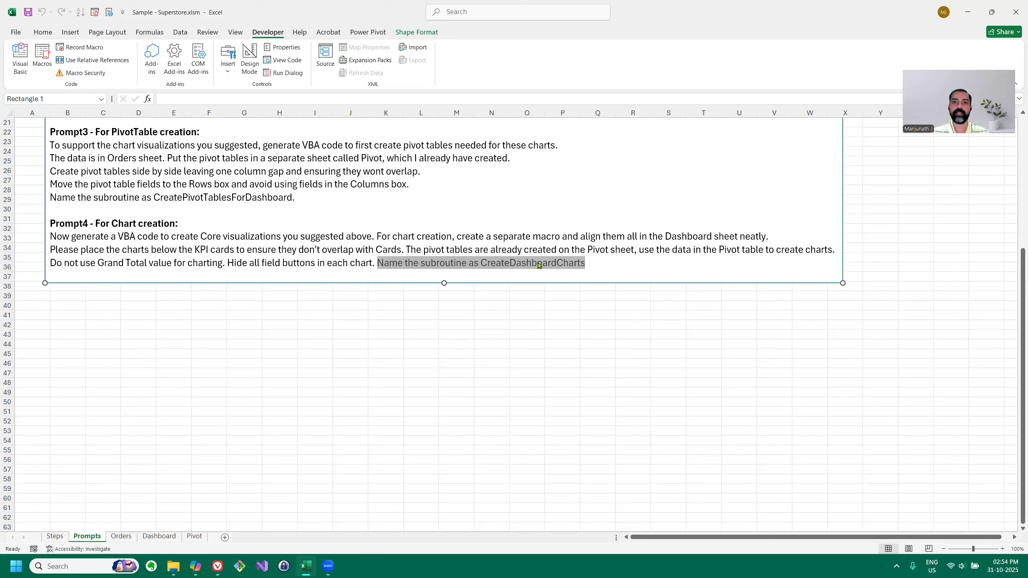
pyautogui.click(593, 264)
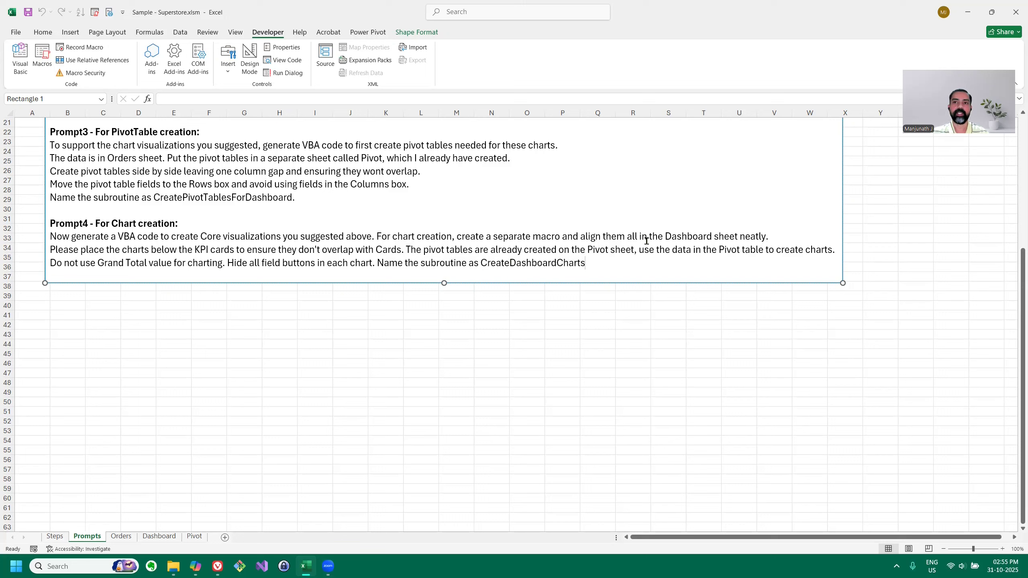
pyautogui.moveTo(116, 249); pyautogui.dragTo(382, 252)
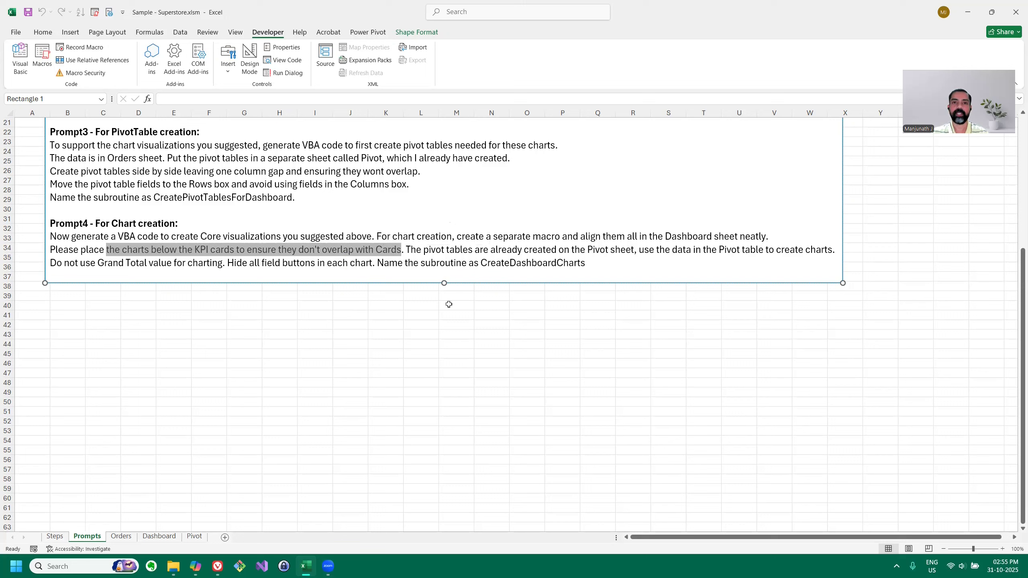
pyautogui.click(406, 249)
pyautogui.moveTo(416, 250); pyautogui.dragTo(631, 251)
pyautogui.click(660, 262)
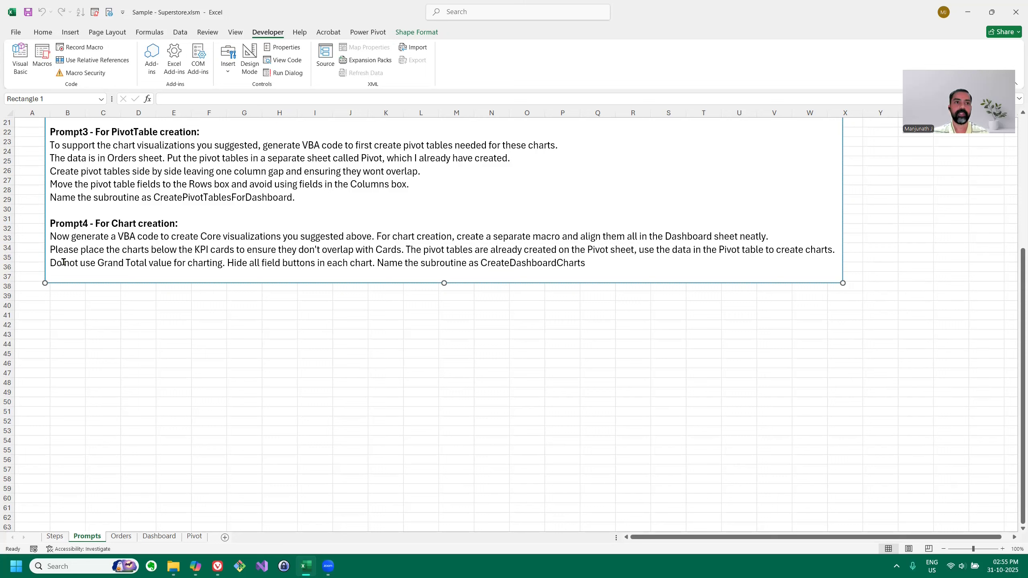
pyautogui.moveTo(52, 261); pyautogui.dragTo(207, 263)
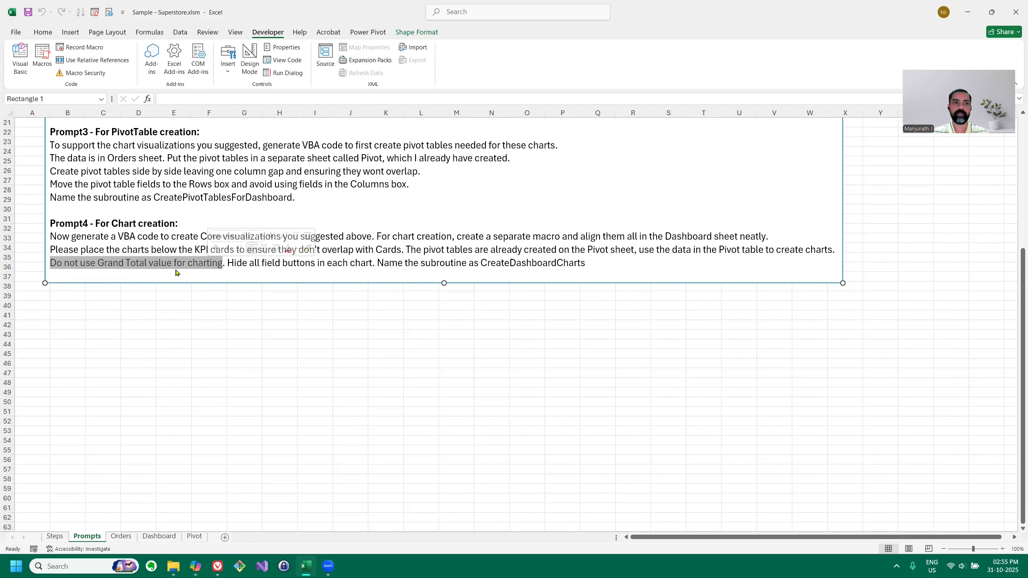
pyautogui.click(157, 263)
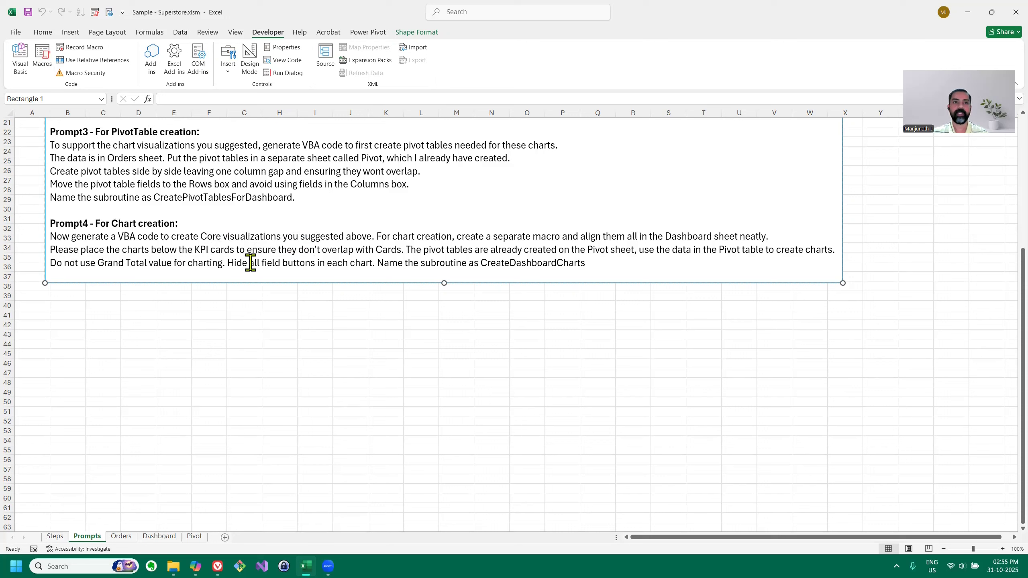
pyautogui.moveTo(228, 263); pyautogui.dragTo(371, 263)
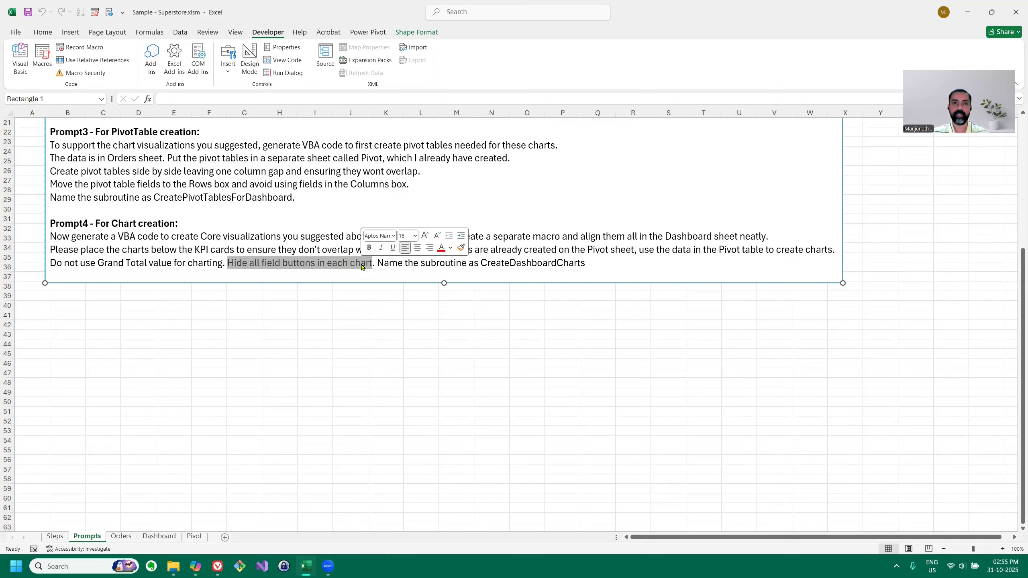
pyautogui.click(430, 270)
# Copy the Prompt4 chart creation text from the Prompts sheet and submit it in the existing Copilot conversation.
pyautogui.moveTo(587, 263); pyautogui.dragTo(53, 237)
pyautogui.hotkey('ctrl', 'c')
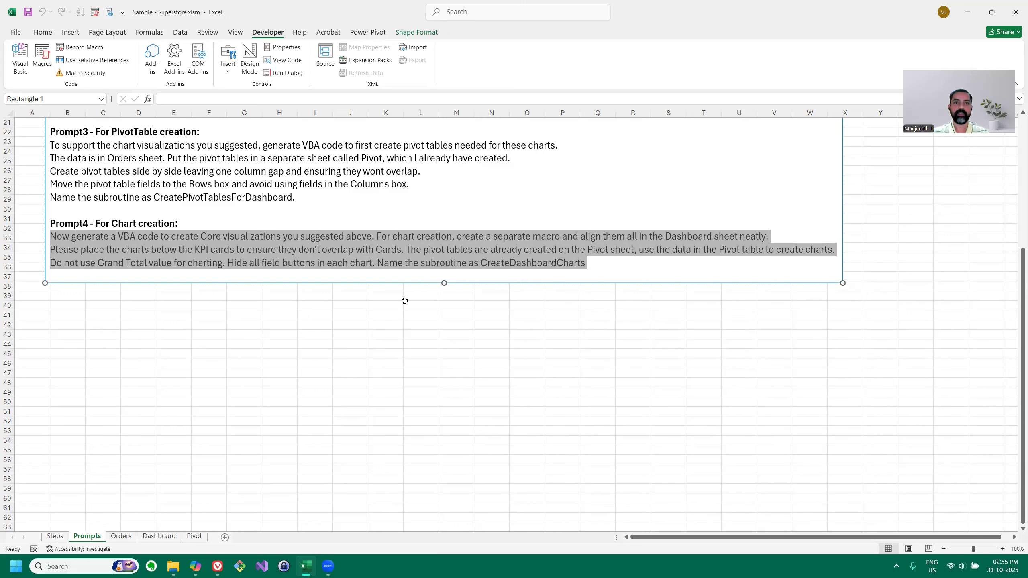
pyautogui.click(406, 302)
pyautogui.moveTo(204, 567)
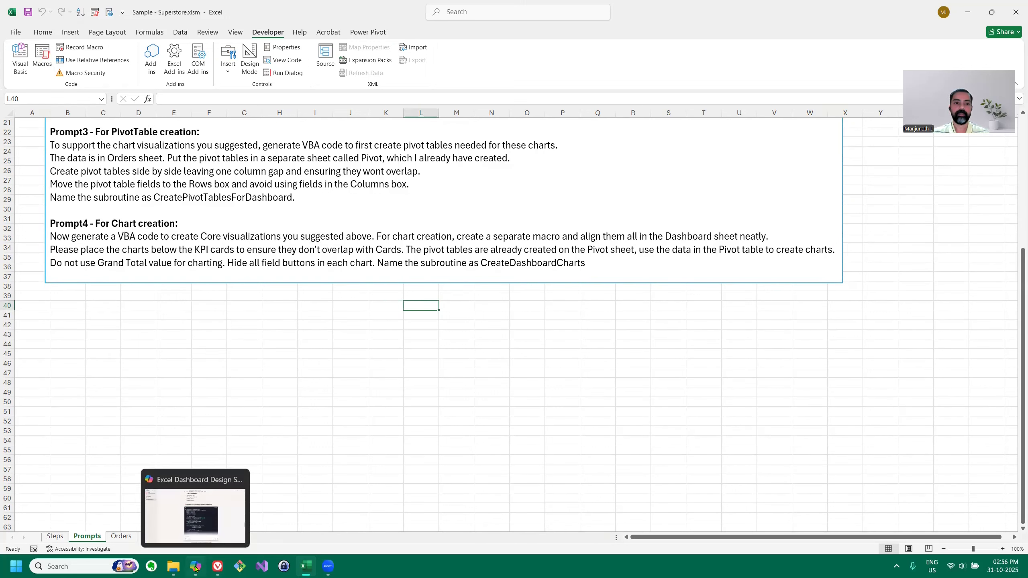
pyautogui.click(202, 498)
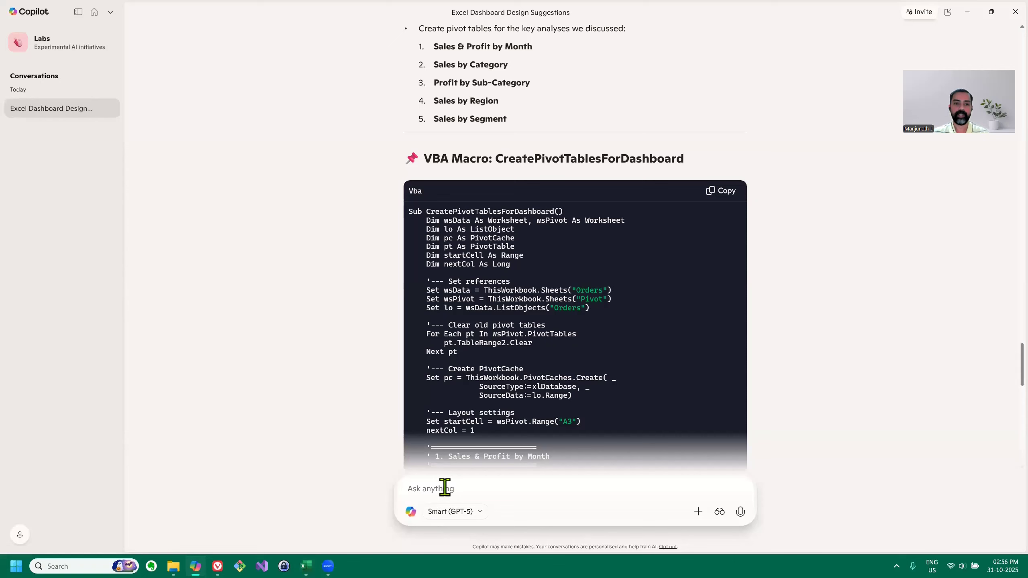
pyautogui.hotkey('ctrl', 'v')
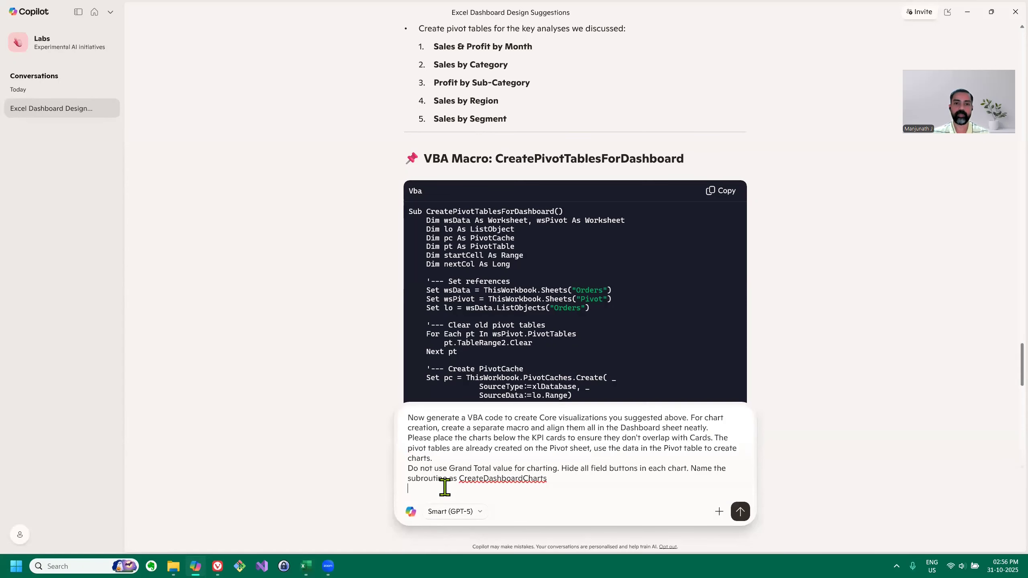
pyautogui.click(734, 505)
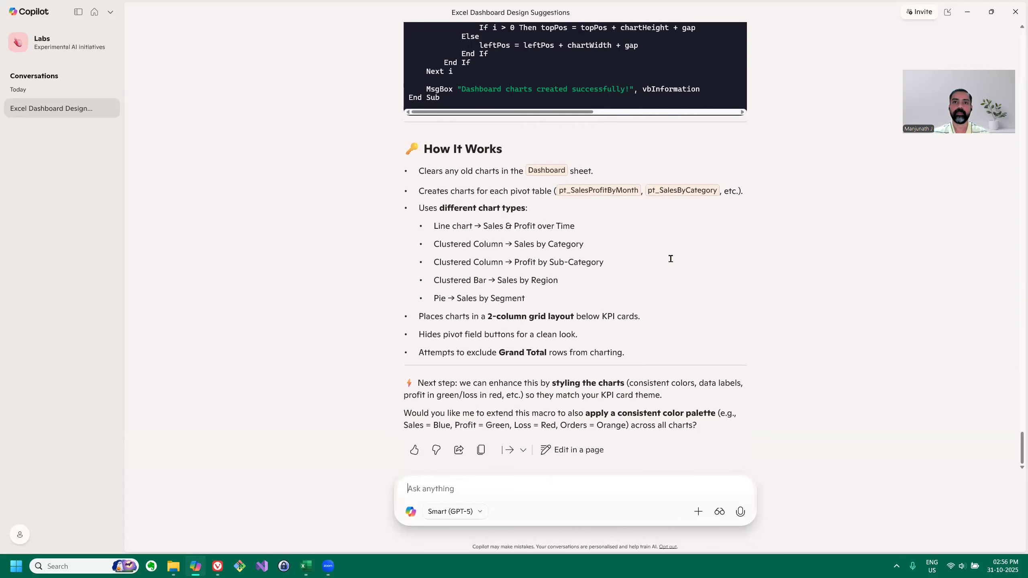
# Copy the CreateDashboardCharts macro code from Copilot's reply and return to the Excel workbook.
pyautogui.scroll(8, 640, 297)
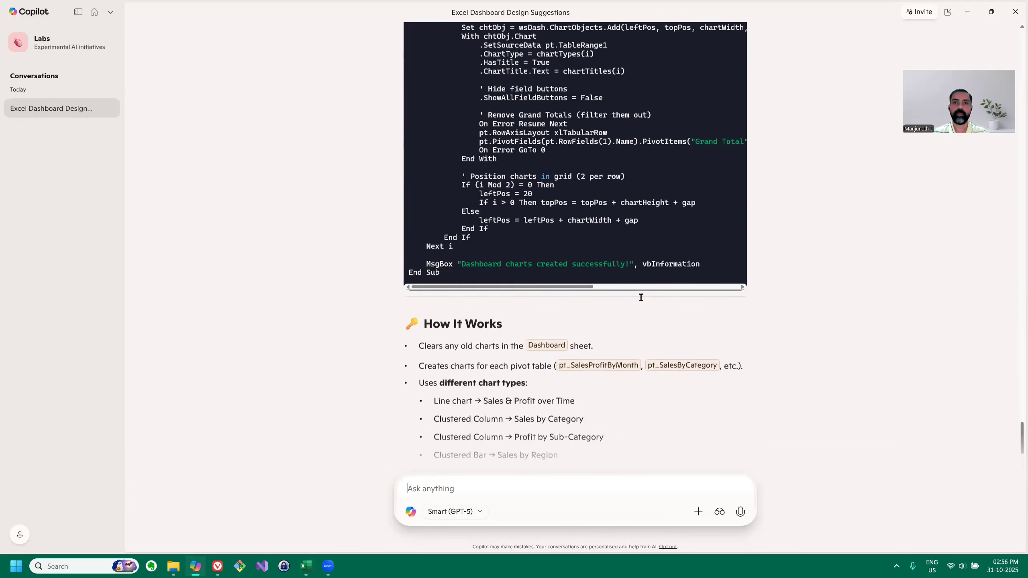
pyautogui.scroll(5, 717, 88)
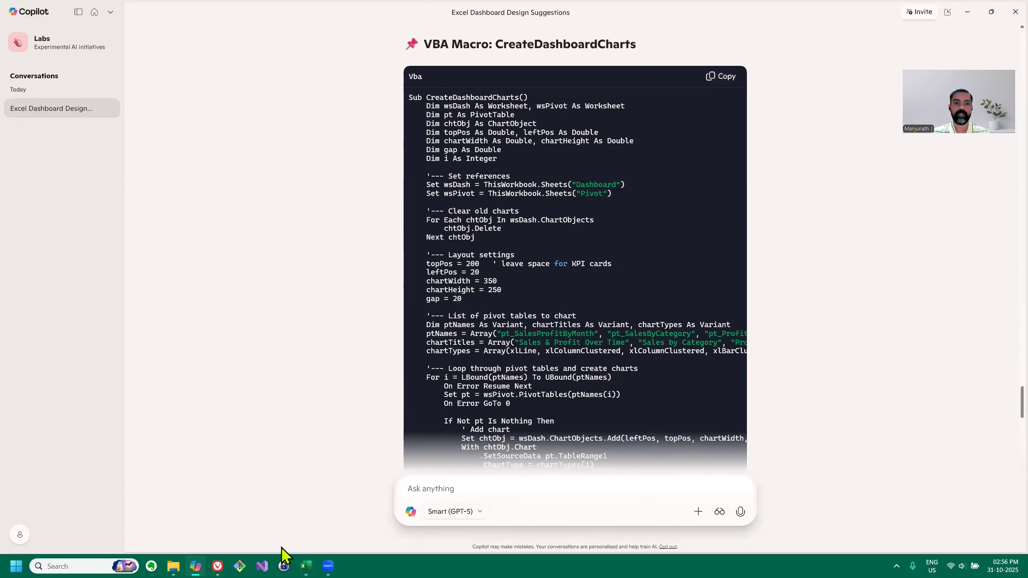
pyautogui.click(305, 566)
pyautogui.click(220, 341)
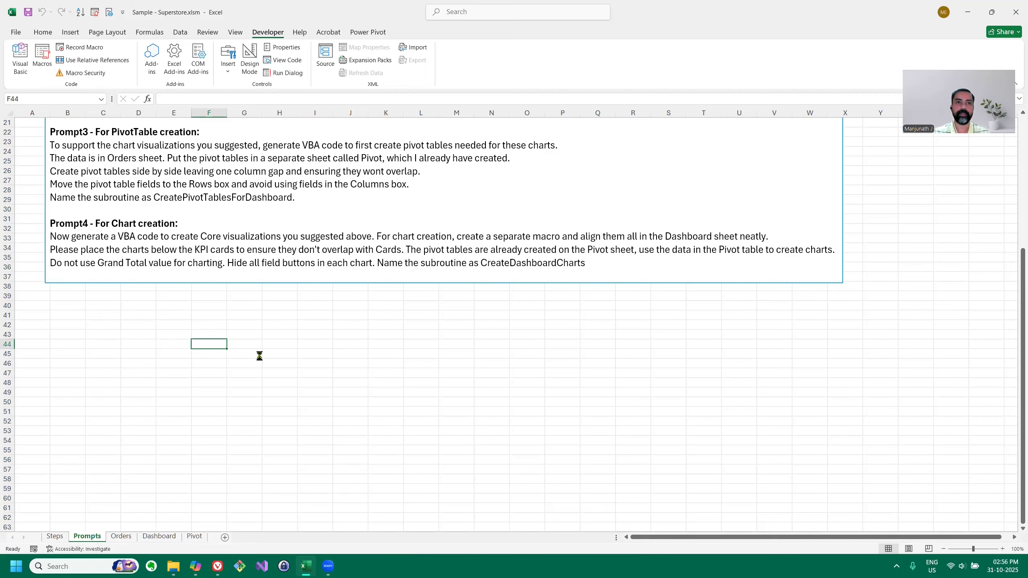
# Insert a new module in the workbook's VBA project and paste the CreateDashboardCharts code into it.
pyautogui.hotkey('alt', 'F11')
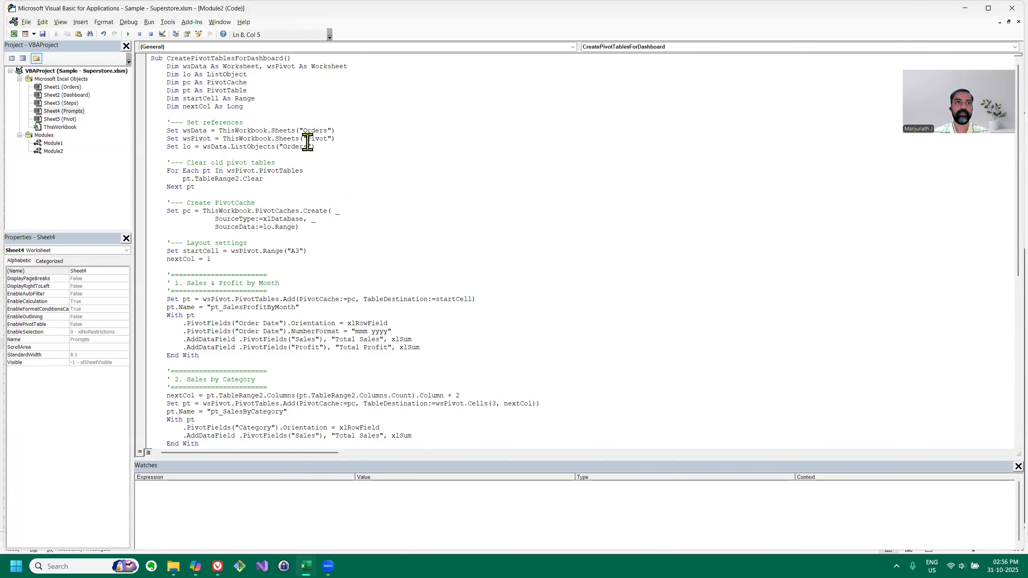
pyautogui.moveTo(166, 115); pyautogui.dragTo(259, 125)
pyautogui.click(309, 153)
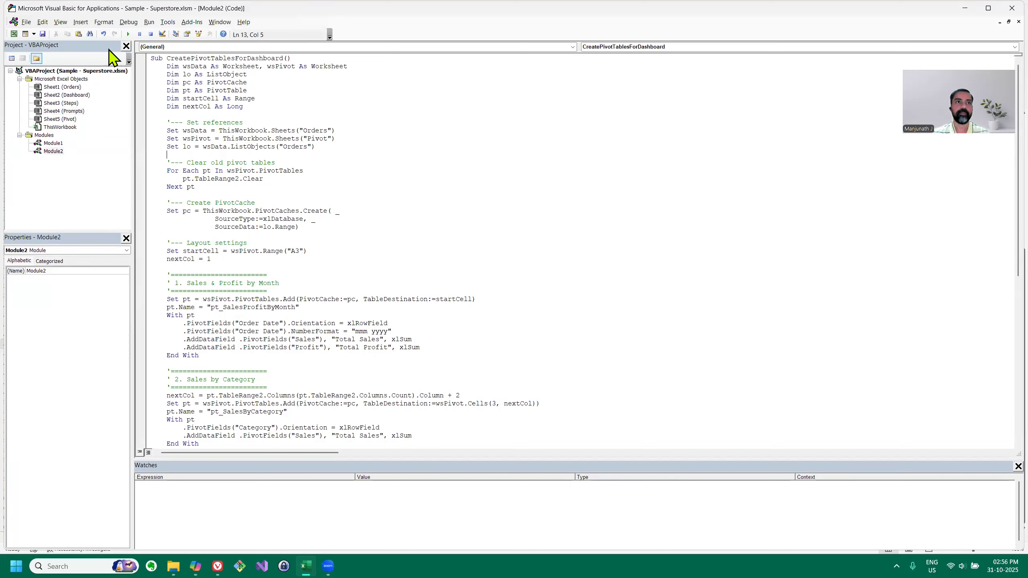
pyautogui.click(83, 25)
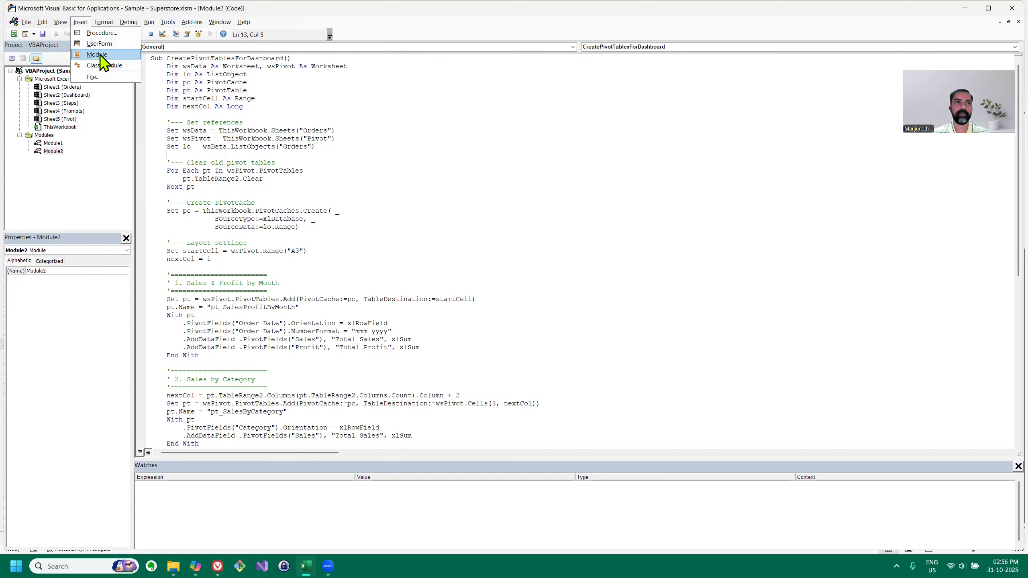
pyautogui.click(99, 55)
pyautogui.rightClick(288, 86)
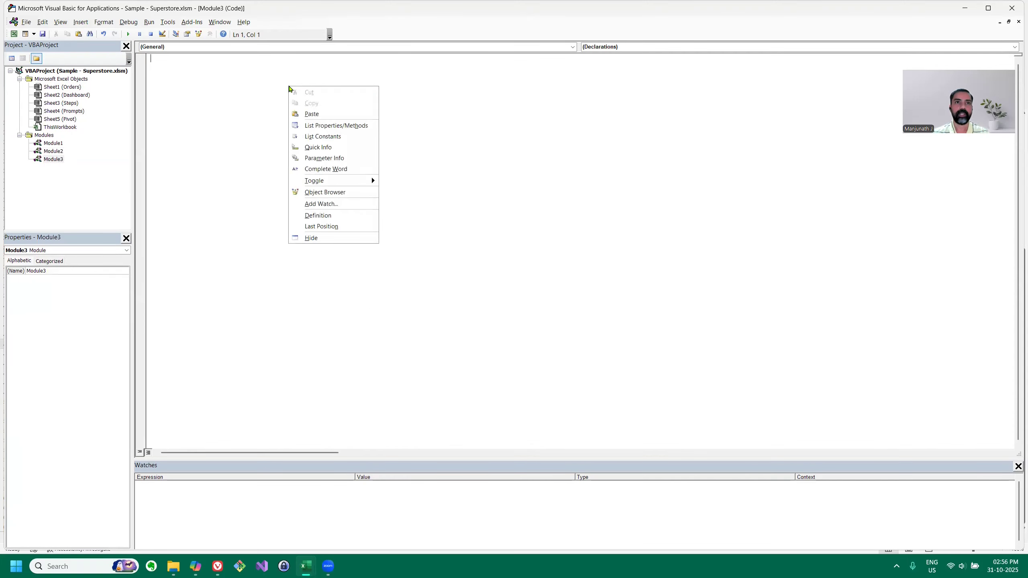
pyautogui.click(310, 114)
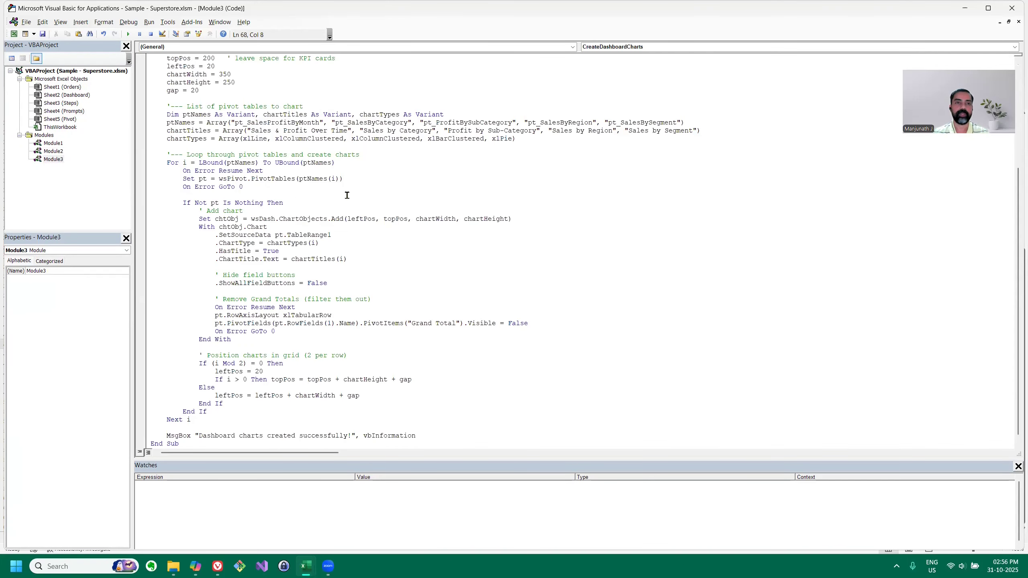
# Check the subroutine name at the start of the pasted chart code and close the Visual Basic editor.
pyautogui.scroll(6, 347, 195)
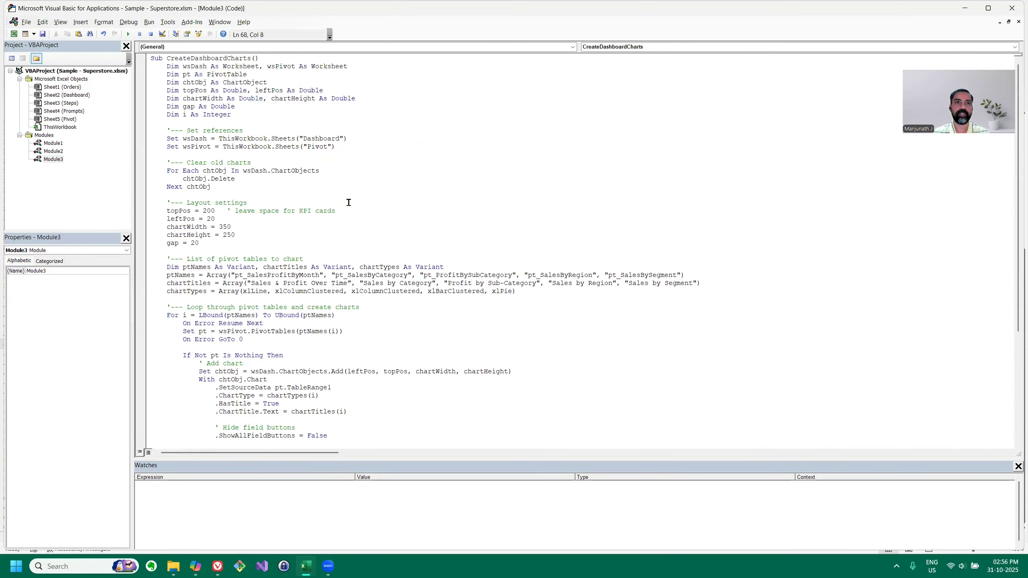
pyautogui.doubleClick(228, 58)
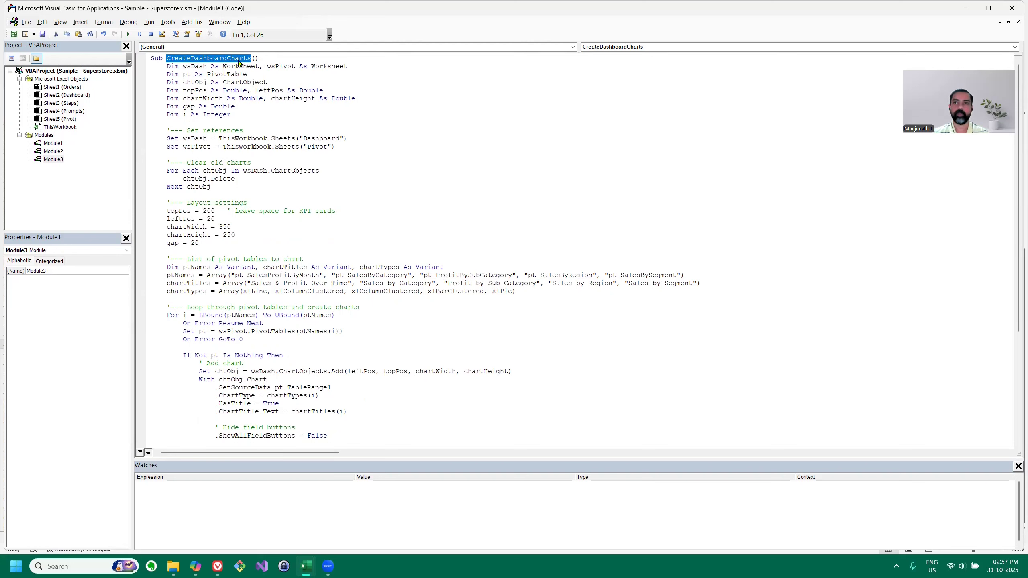
pyautogui.click(286, 80)
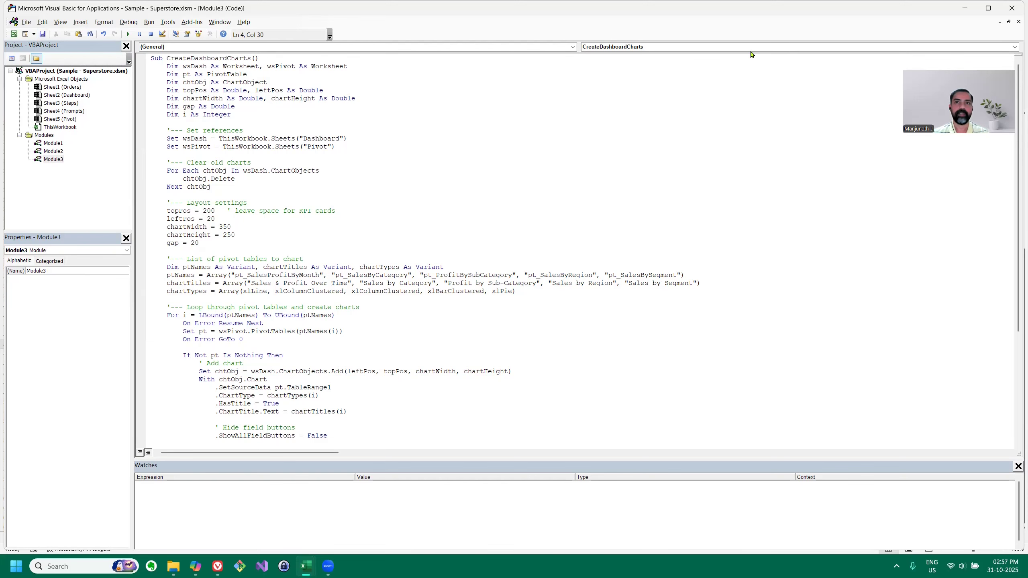
pyautogui.click(1012, 7)
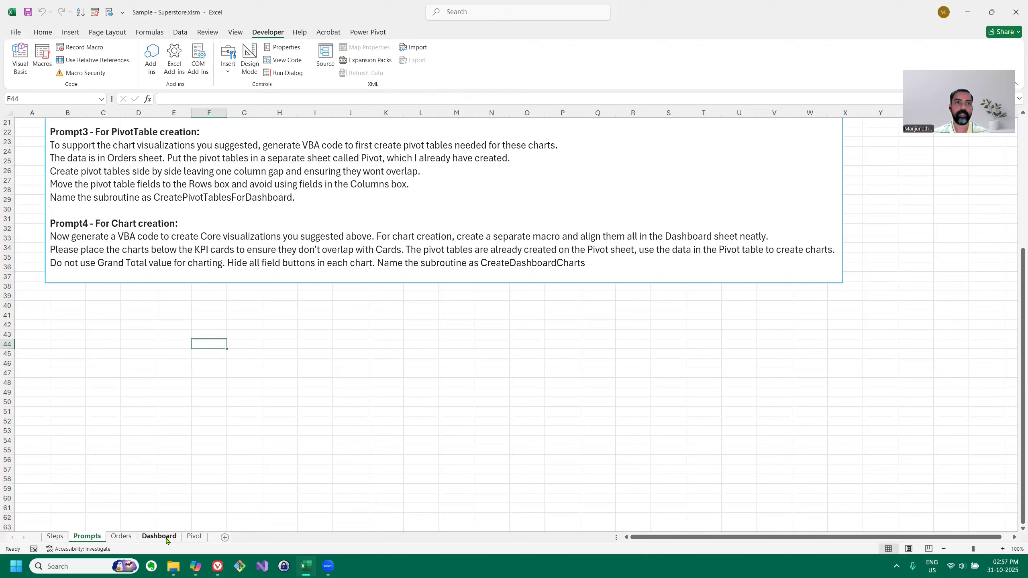
# Draw a form control button beside Create Pivot Tables on the Dashboard sheet and assign it the CreateDashboardCharts macro.
pyautogui.click(193, 134)
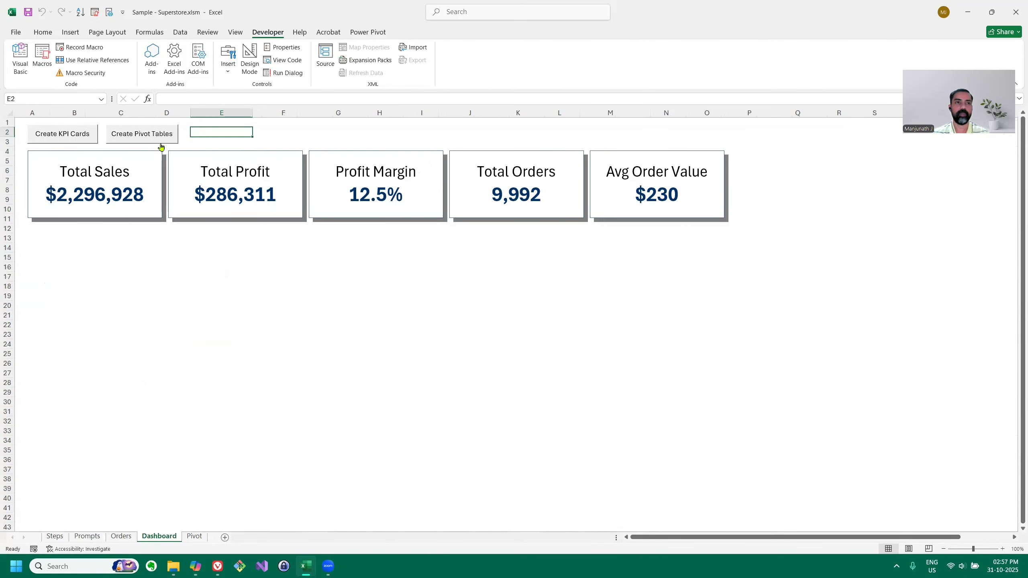
pyautogui.click(228, 72)
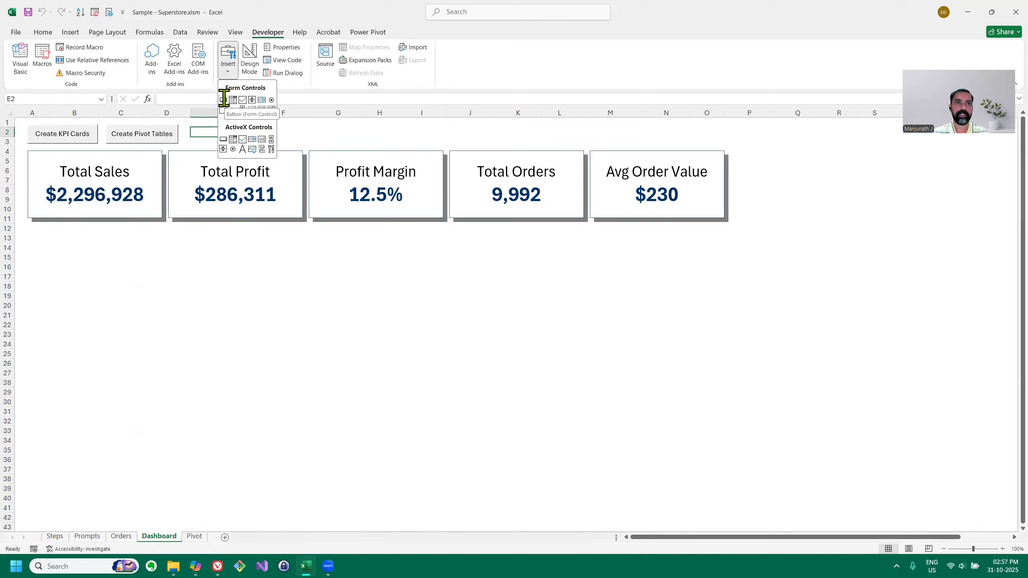
pyautogui.click(223, 99)
pyautogui.moveTo(186, 126); pyautogui.dragTo(254, 145)
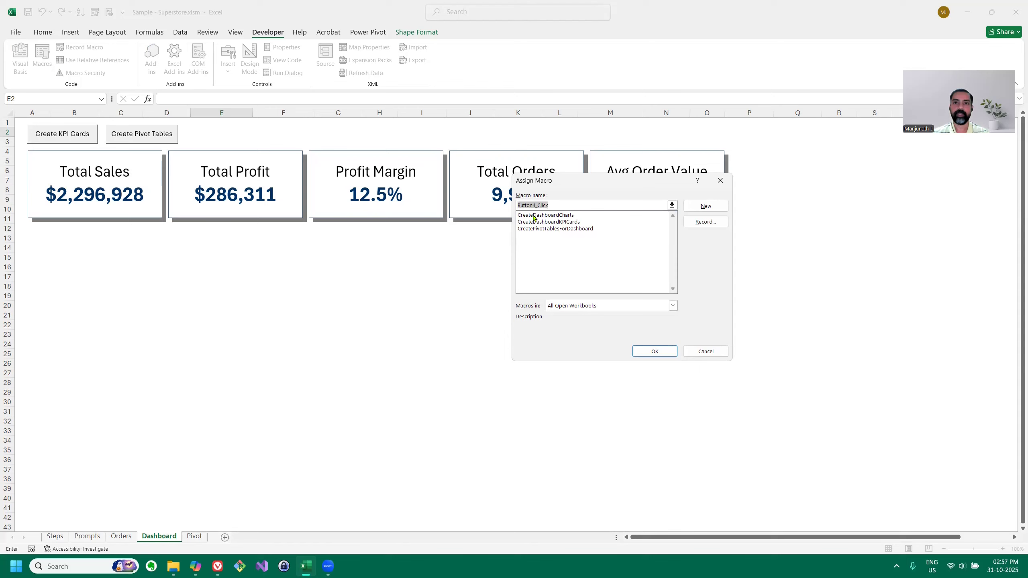
pyautogui.click(553, 215)
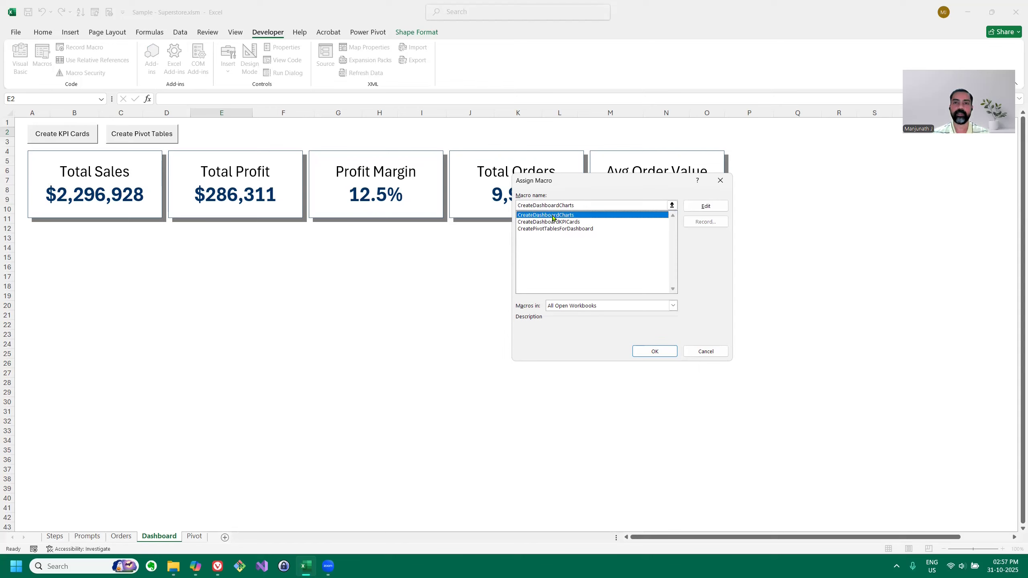
pyautogui.click(664, 352)
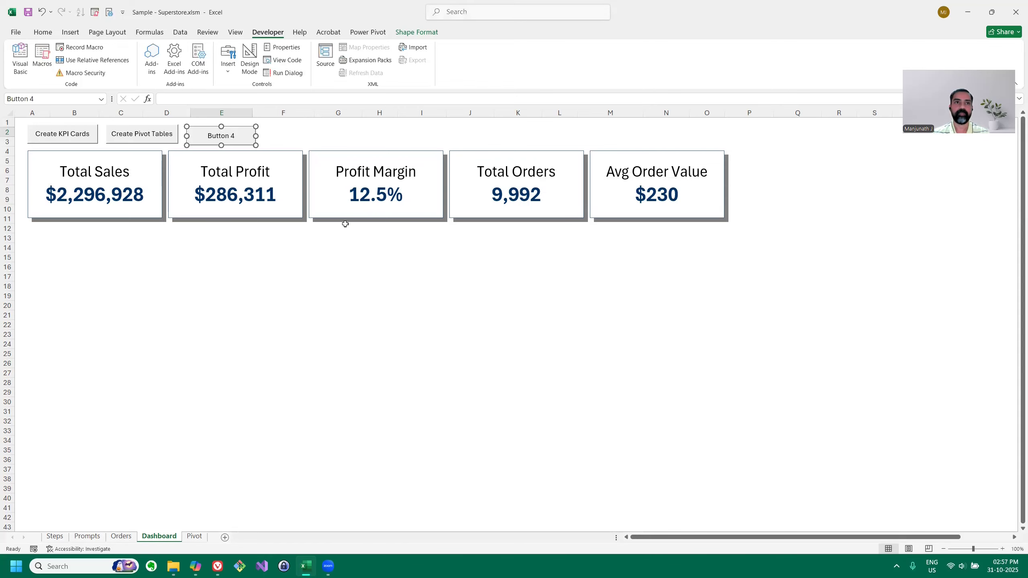
# Change the new button's caption to Create Charts and leave the button selected.
pyautogui.rightClick(228, 139)
pyautogui.click(259, 187)
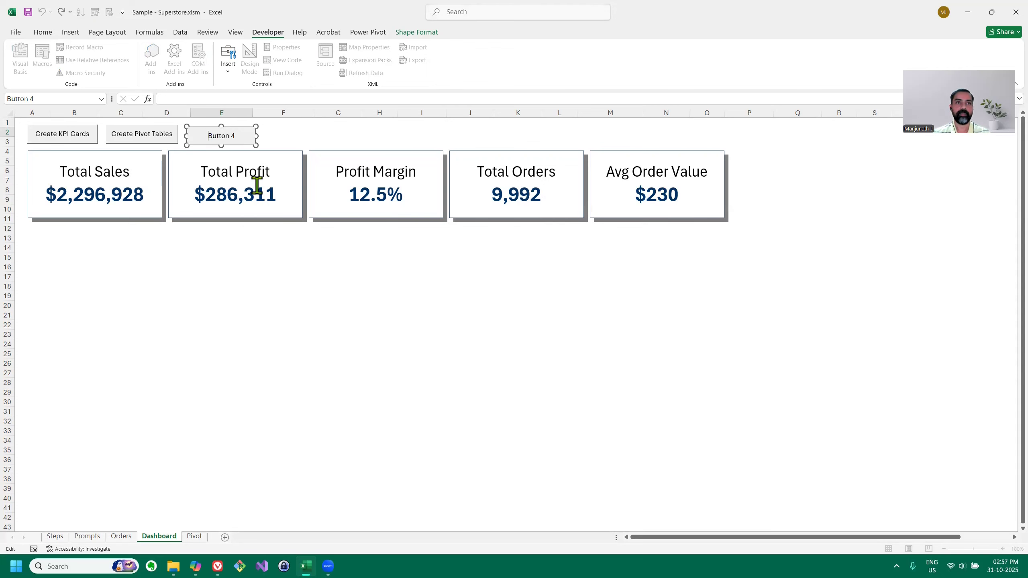
pyautogui.hotkey('ctrl', 'a')
pyautogui.write('C')
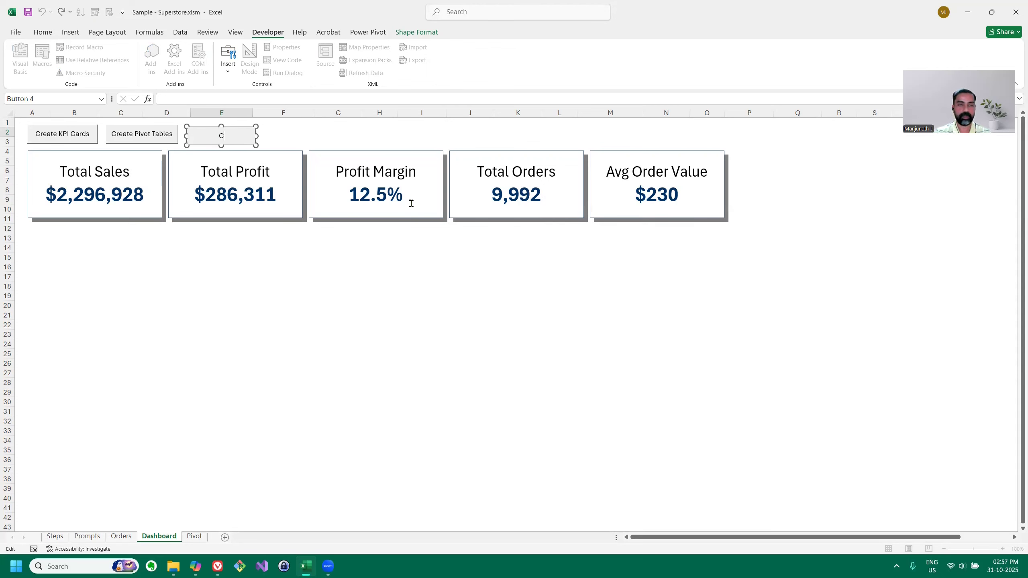
pyautogui.write('reate Charts')
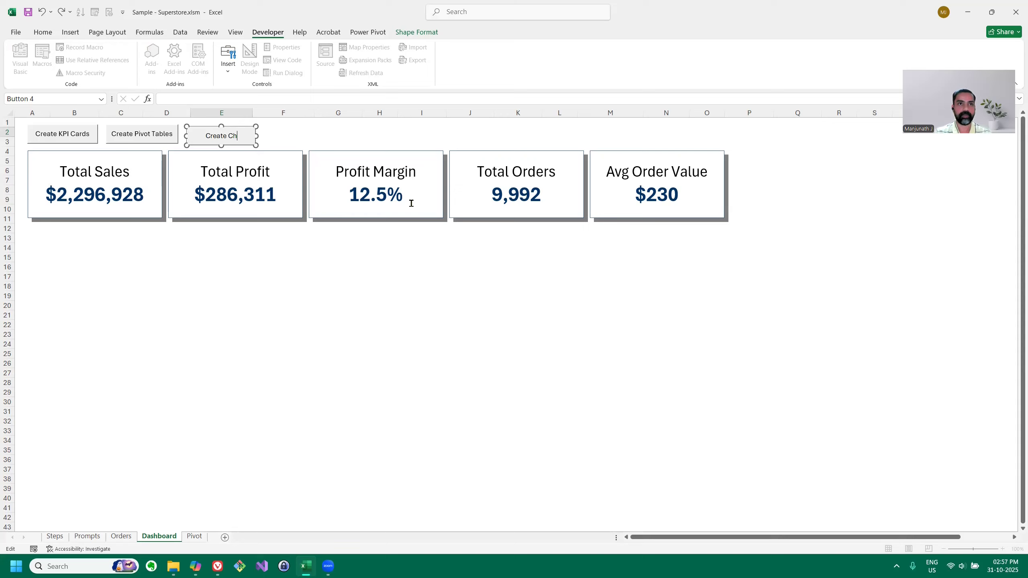
pyautogui.click(277, 131)
pyautogui.rightClick(245, 143)
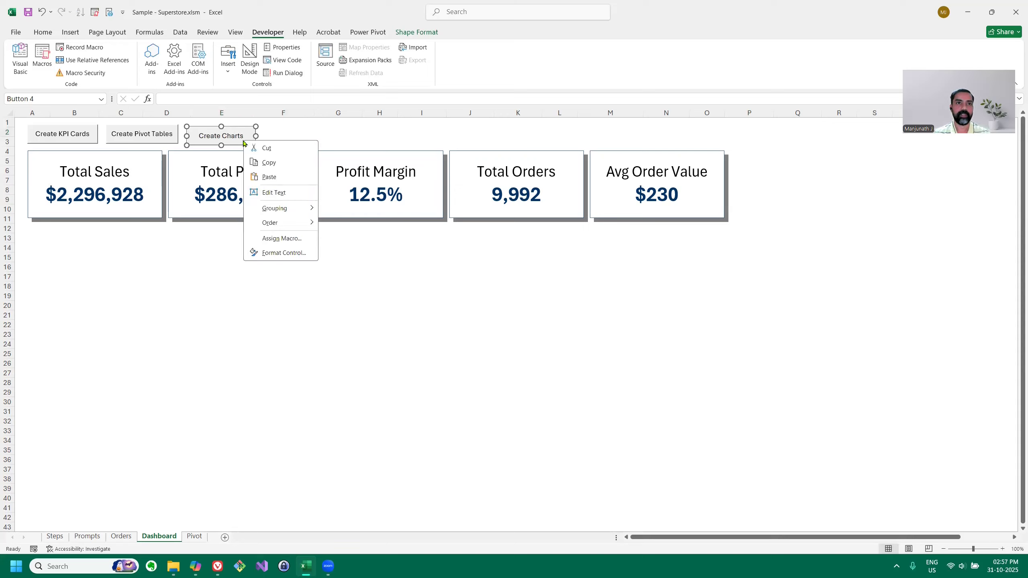
pyautogui.press('Escape')
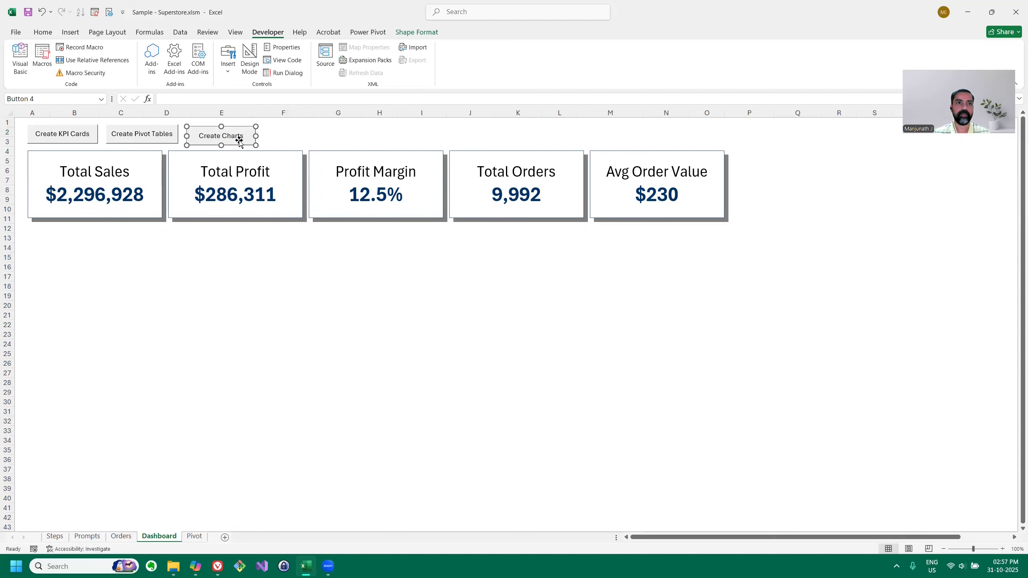
# Nudge the Create Charts button up to line up with the other two buttons and deselect it.
pyautogui.press('Up')
pyautogui.press('Up')
pyautogui.press('Up')
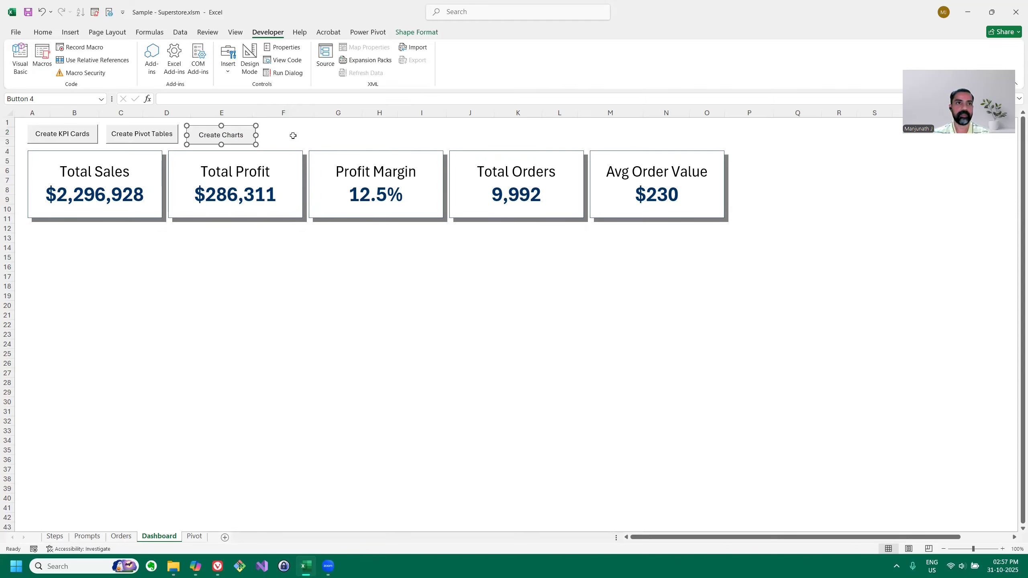
pyautogui.click(293, 136)
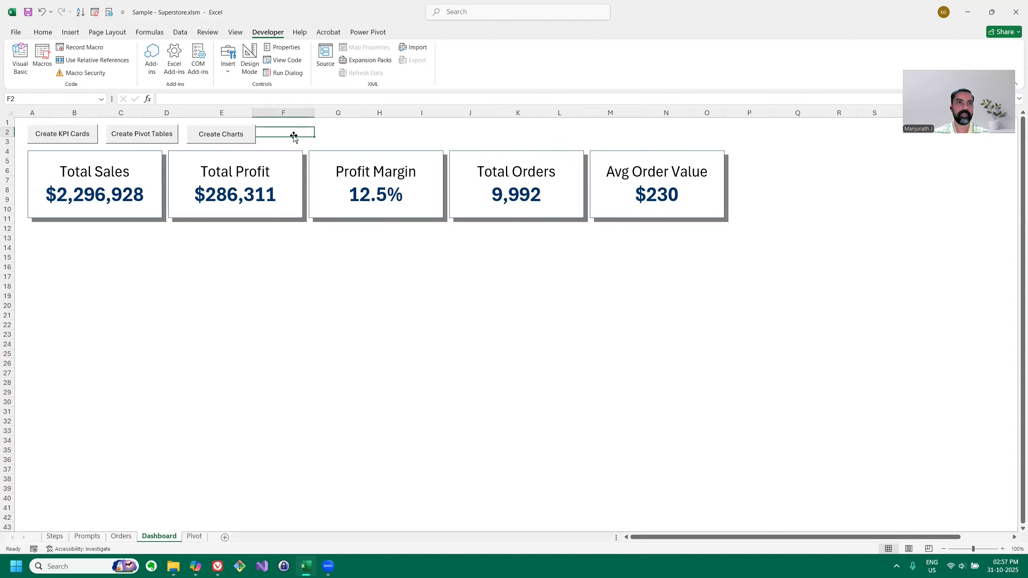
pyautogui.rightClick(239, 139)
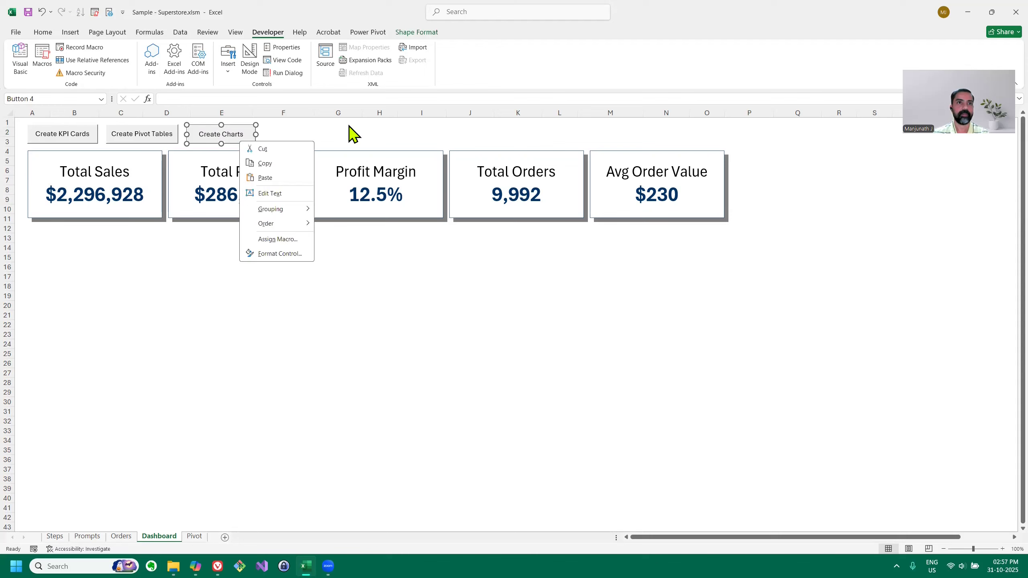
pyautogui.press('Escape')
pyautogui.click(297, 143)
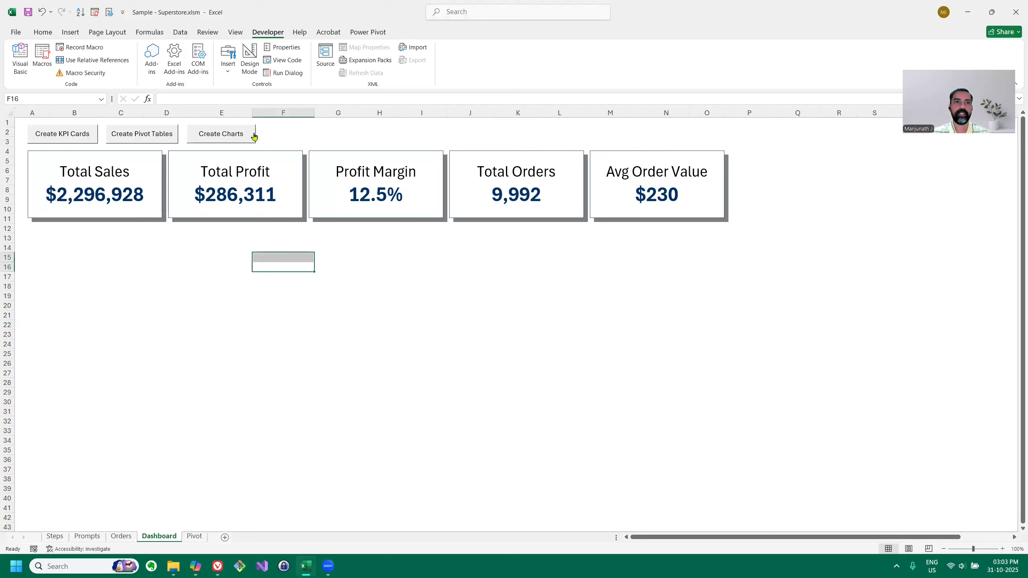
# Run the Create Charts macro from its dashboard button, then check the source pivot tables on the Pivot sheet and return to the Dashboard sheet.
pyautogui.click(223, 135)
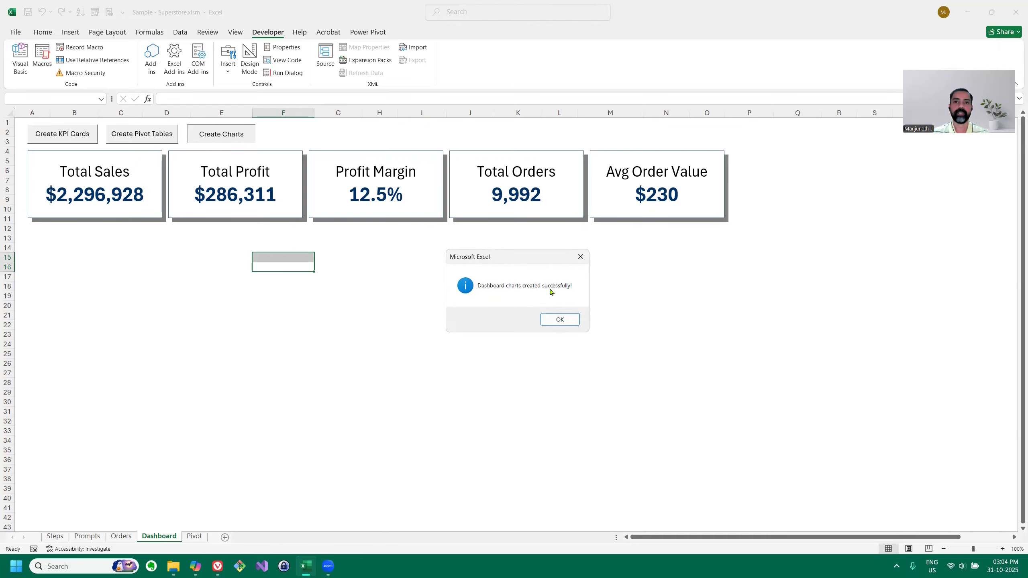
pyautogui.click(558, 319)
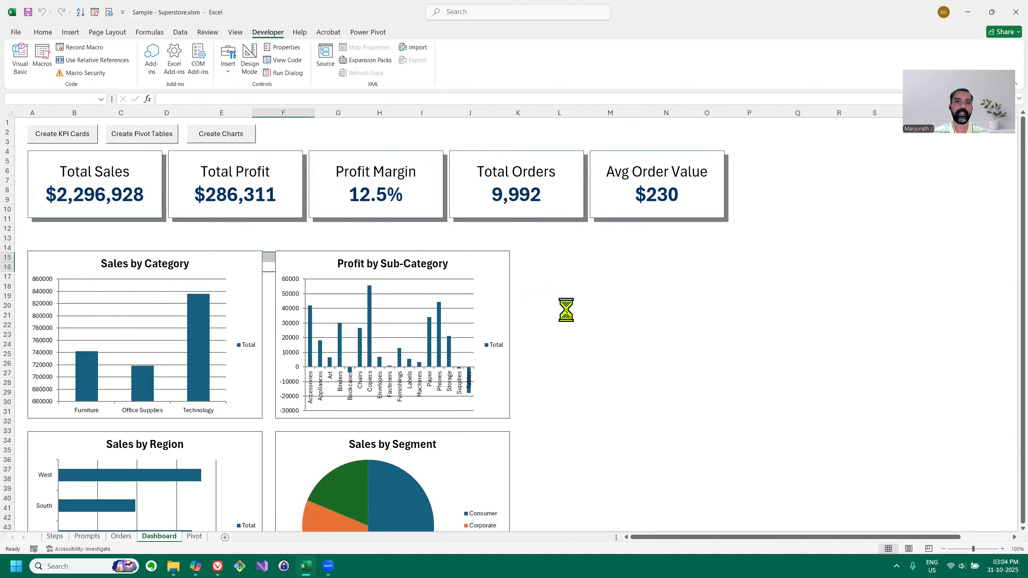
pyautogui.click(580, 303)
pyautogui.scroll(-3, 582, 300)
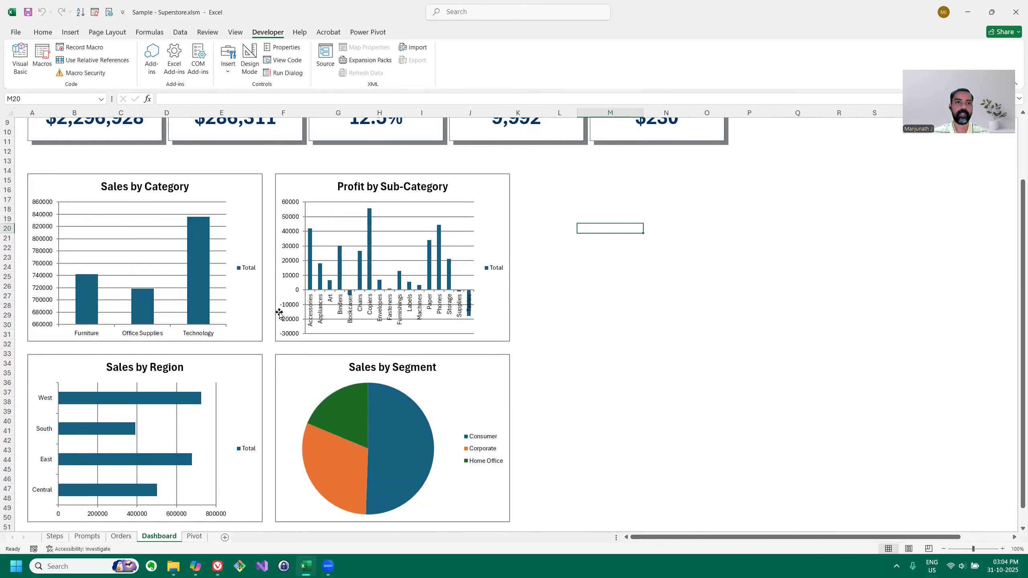
pyautogui.click(195, 537)
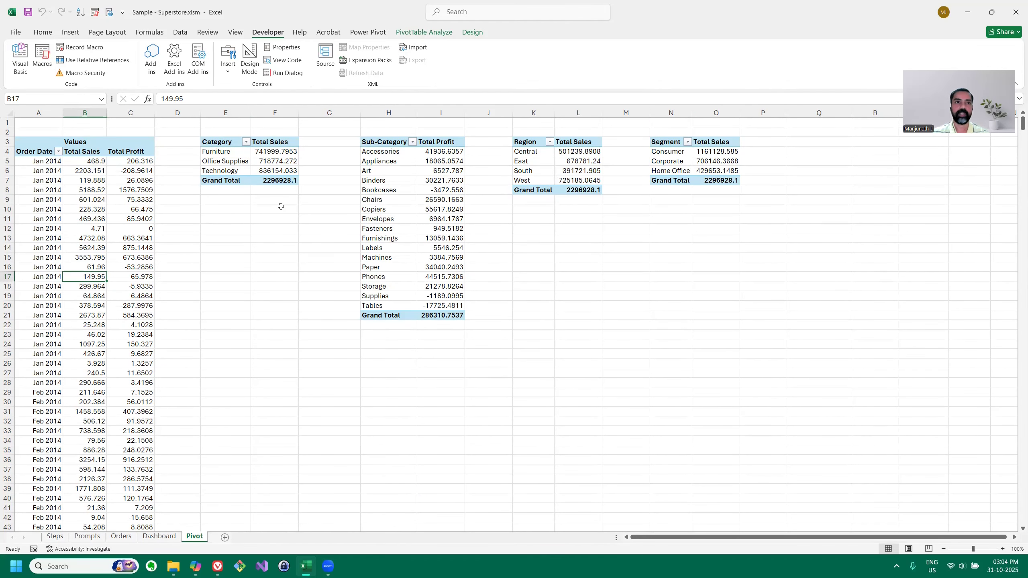
pyautogui.click(90, 230)
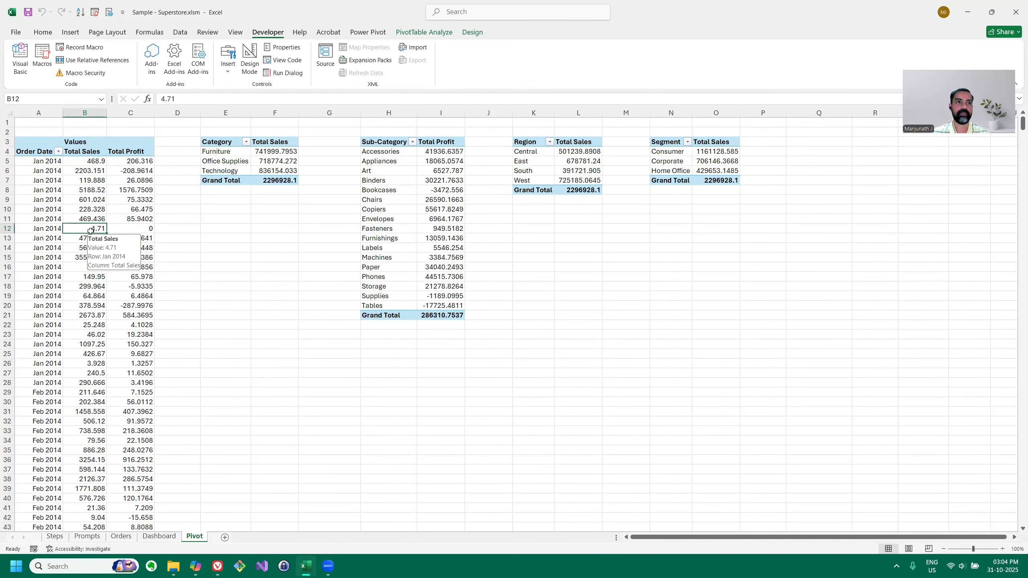
pyautogui.click(157, 541)
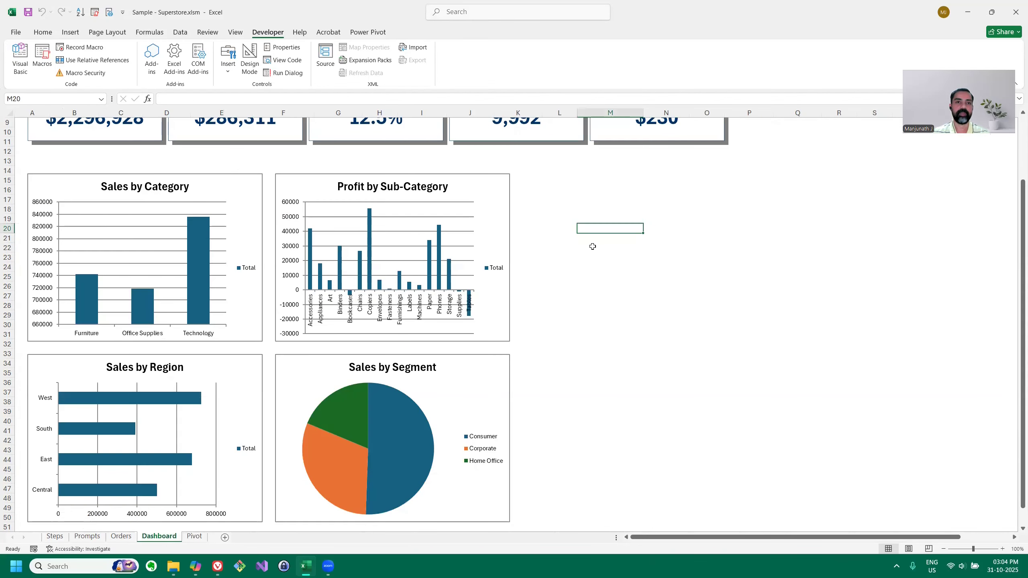
# Spread out the overlapping upper charts so Sales & Profit Over Time, Sales by Category and Profit by Sub-Category sit side by side in one row.
pyautogui.click(496, 179)
pyautogui.moveTo(496, 179); pyautogui.dragTo(742, 179)
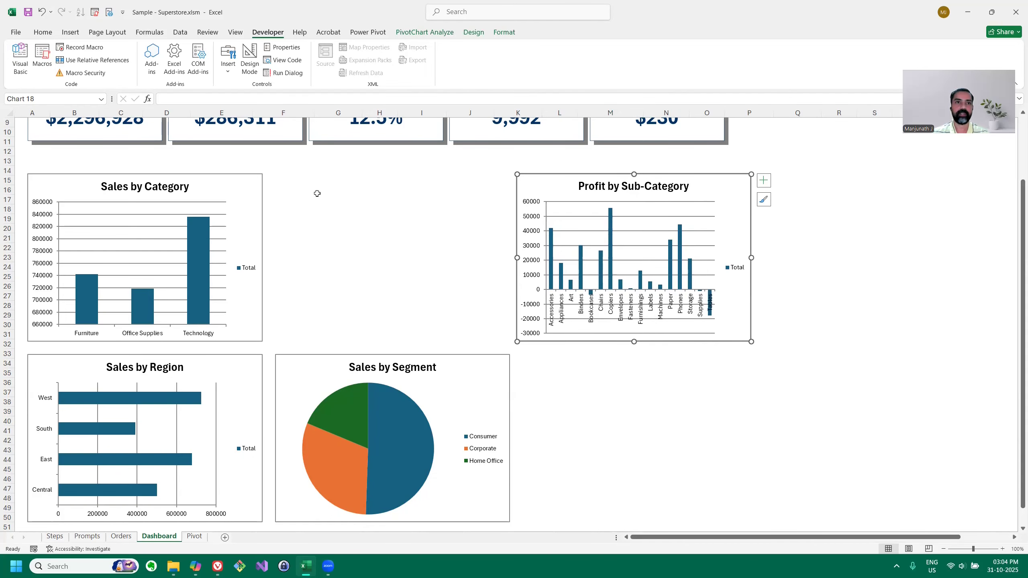
pyautogui.moveTo(255, 194); pyautogui.dragTo(499, 194)
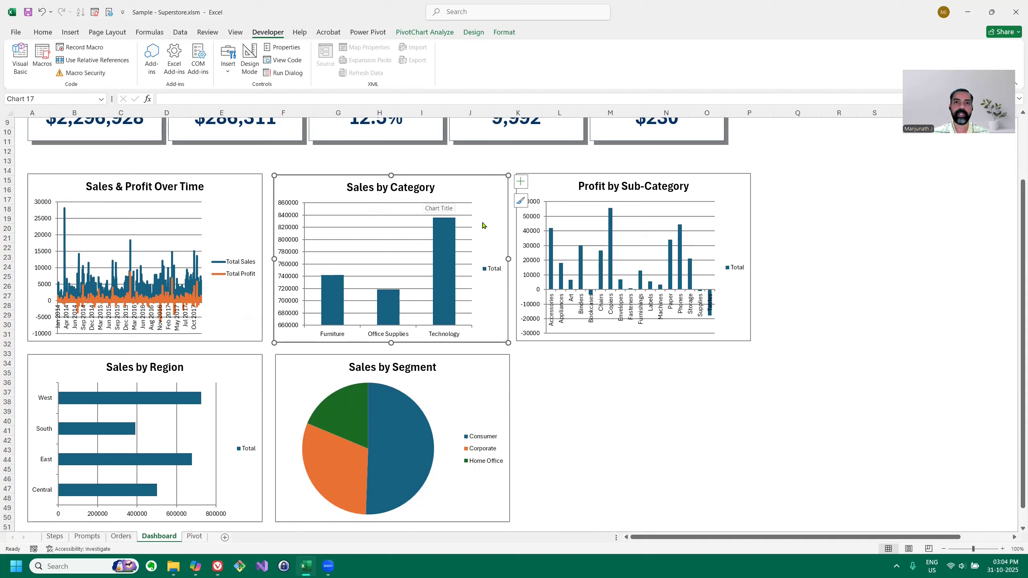
pyautogui.click(602, 386)
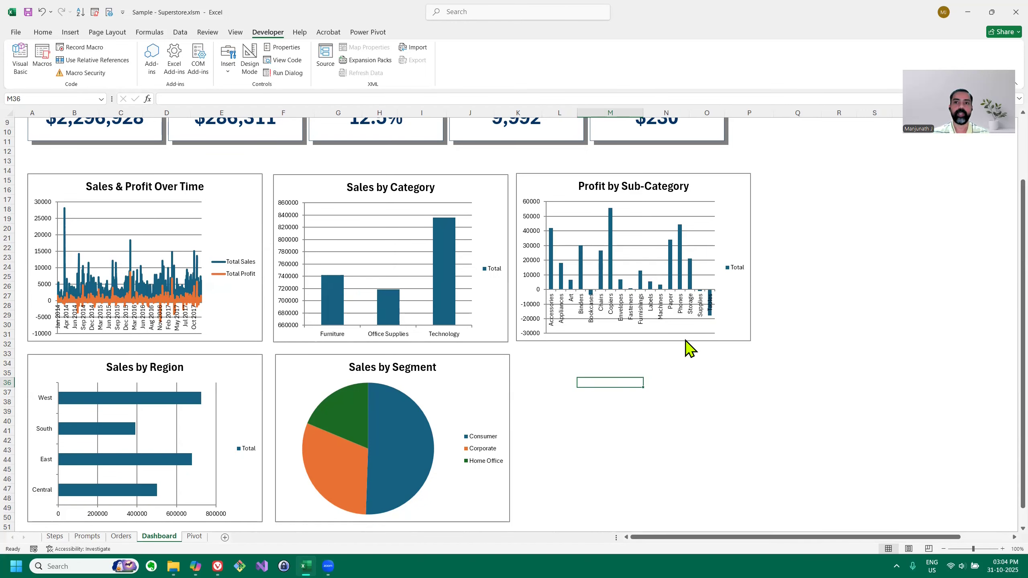
# Review the finished dashboard, examining the five KPI cards and the charts below them.
pyautogui.click(708, 336)
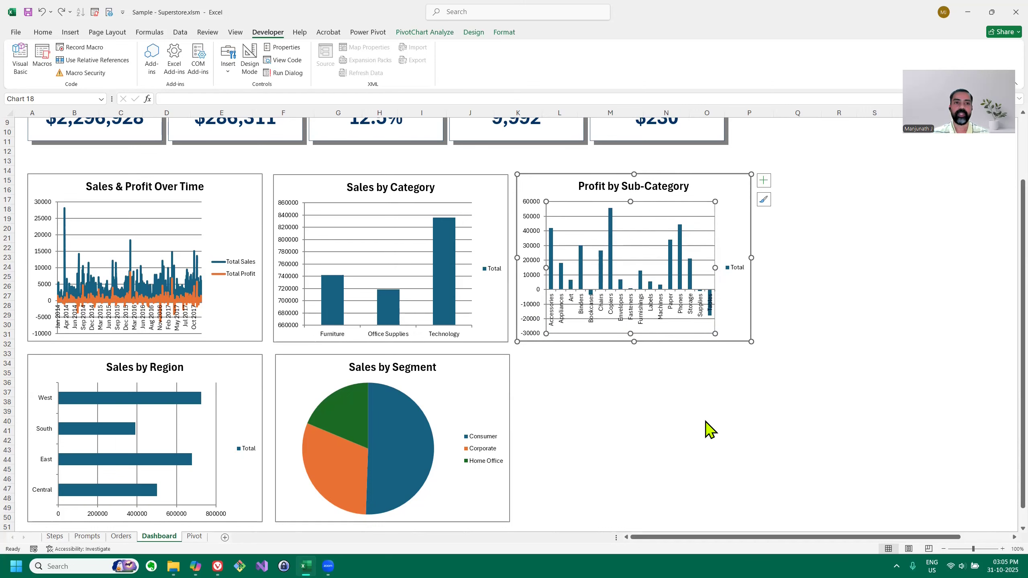
pyautogui.scroll(3, 711, 430)
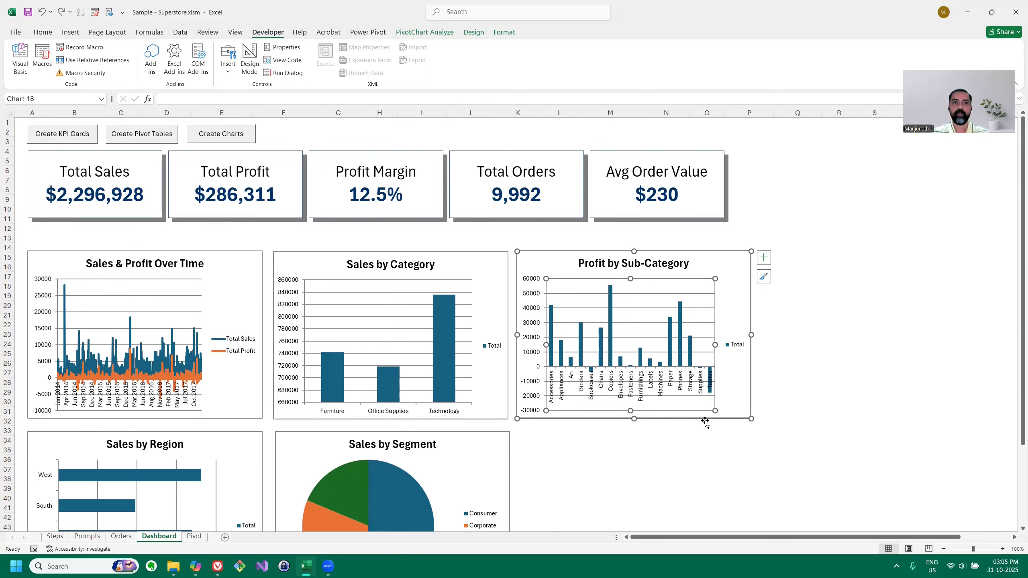
pyautogui.click(149, 216)
pyautogui.click(234, 221)
pyautogui.click(439, 213)
pyautogui.click(470, 210)
pyautogui.click(656, 215)
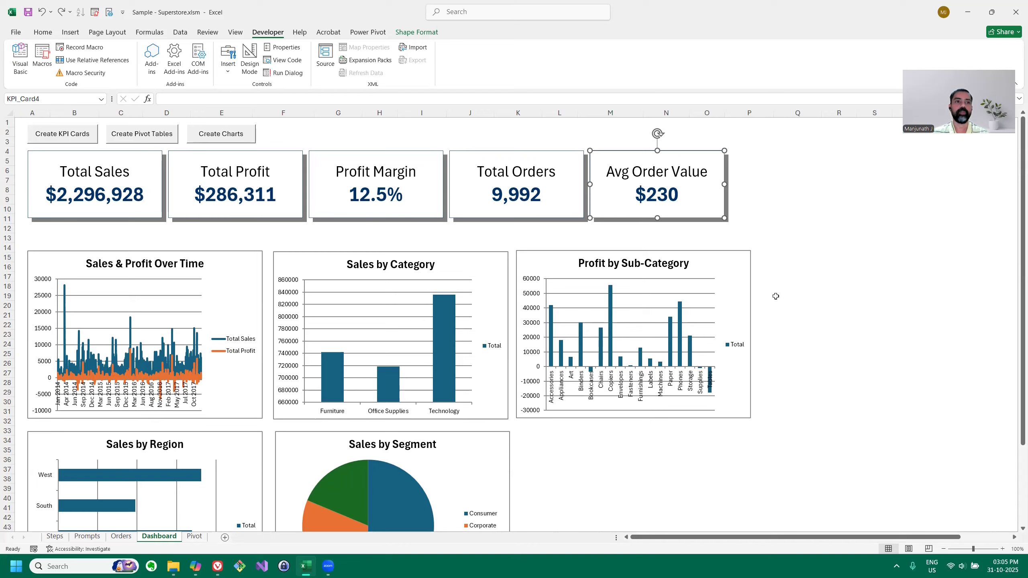
pyautogui.scroll(-2, 775, 296)
pyautogui.scroll(2, 189, 329)
pyautogui.click(229, 238)
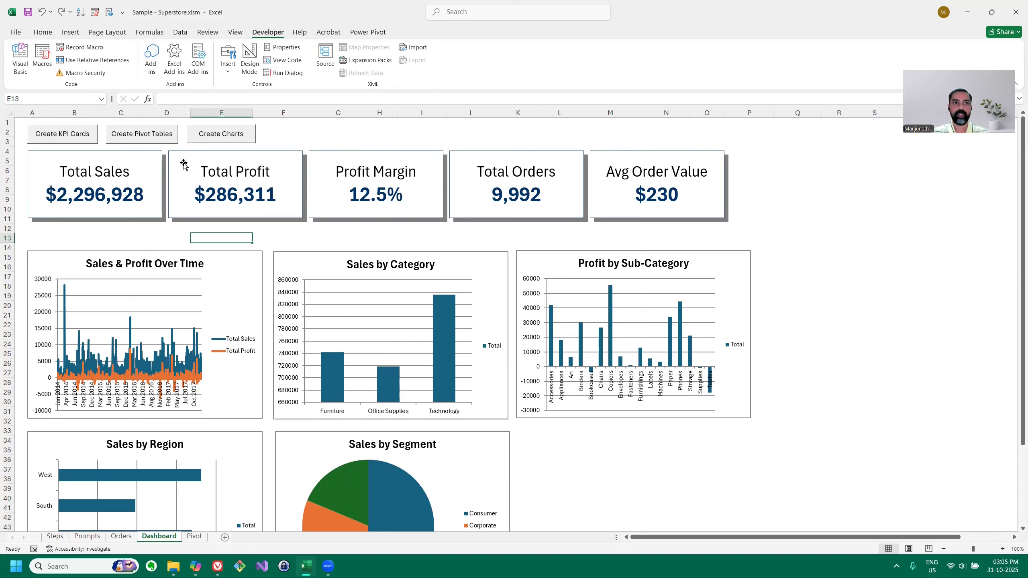
pyautogui.click(137, 212)
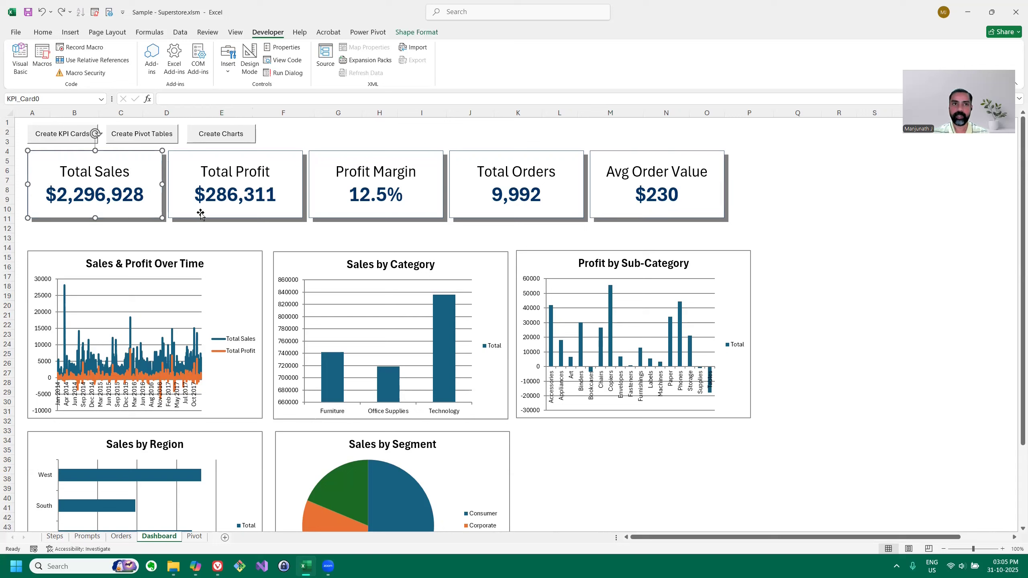
pyautogui.click(201, 213)
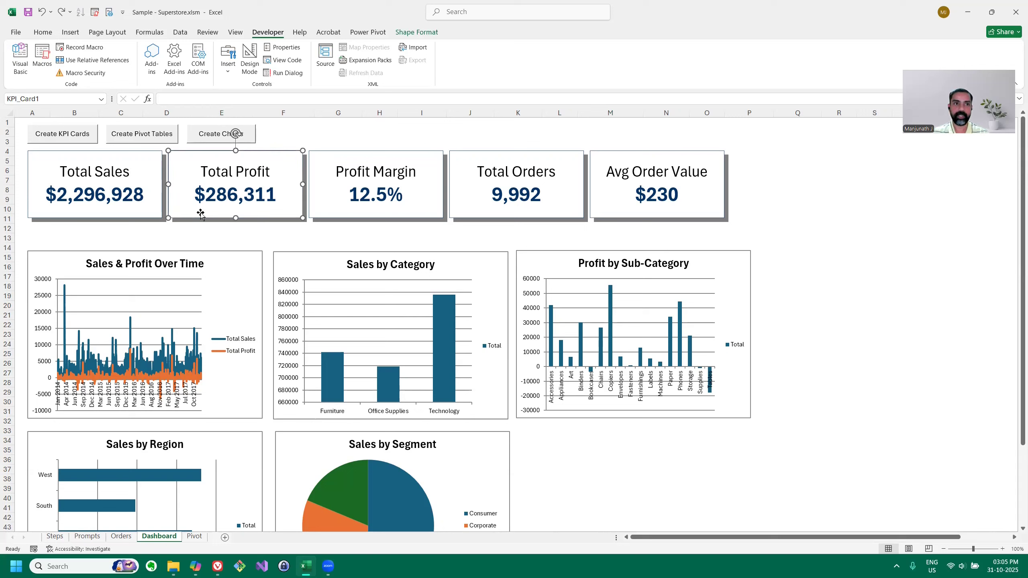
pyautogui.click(213, 259)
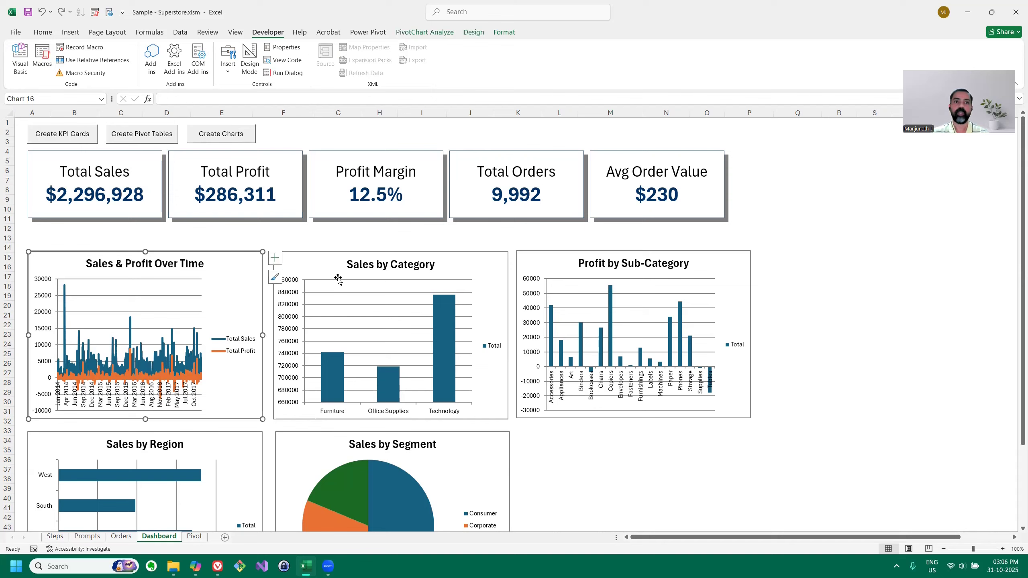